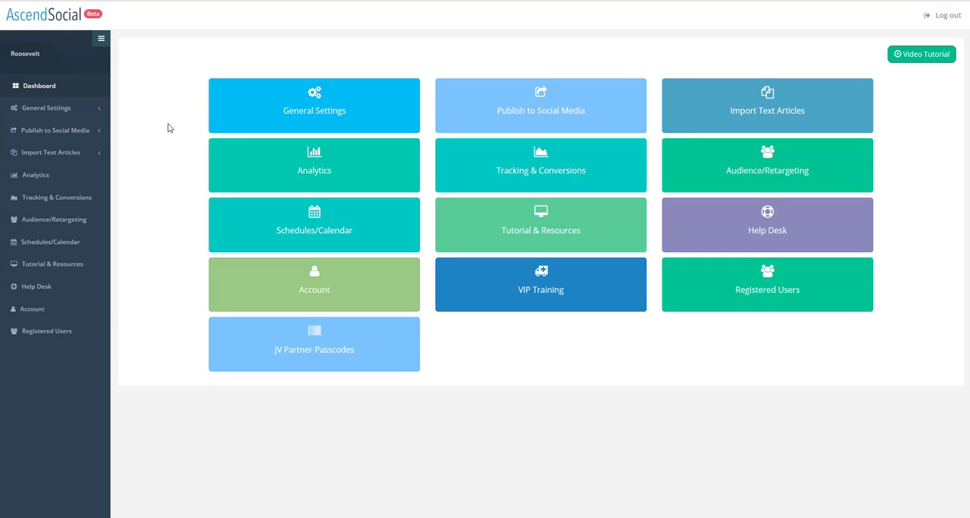
click(306, 102)
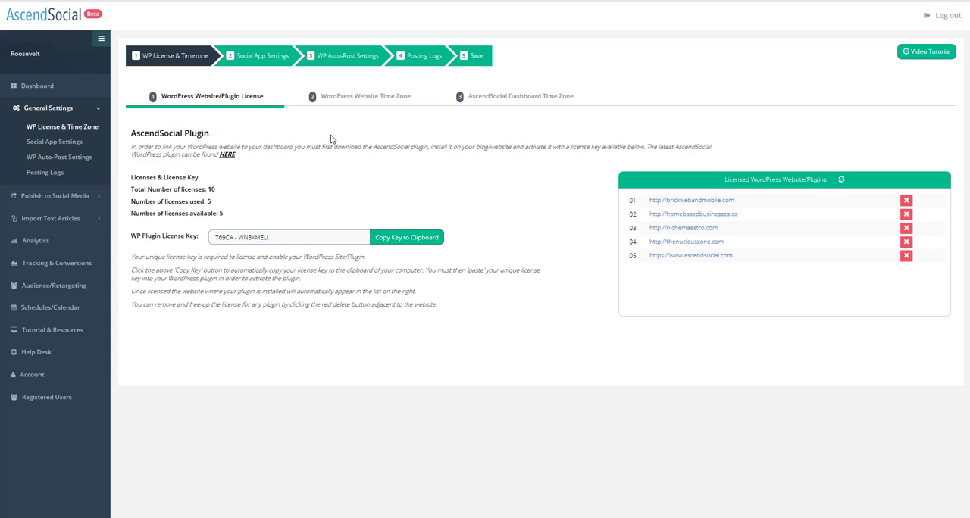
click(359, 101)
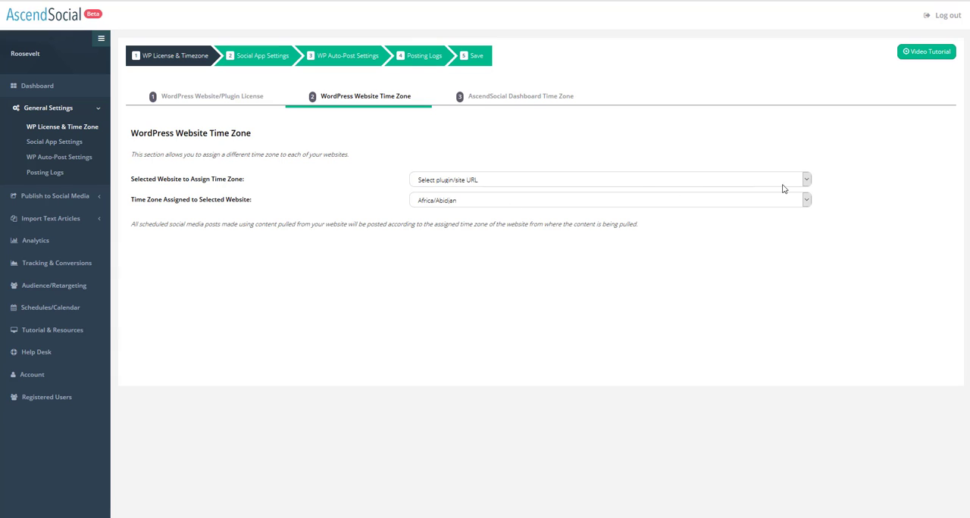
click(809, 180)
click(575, 241)
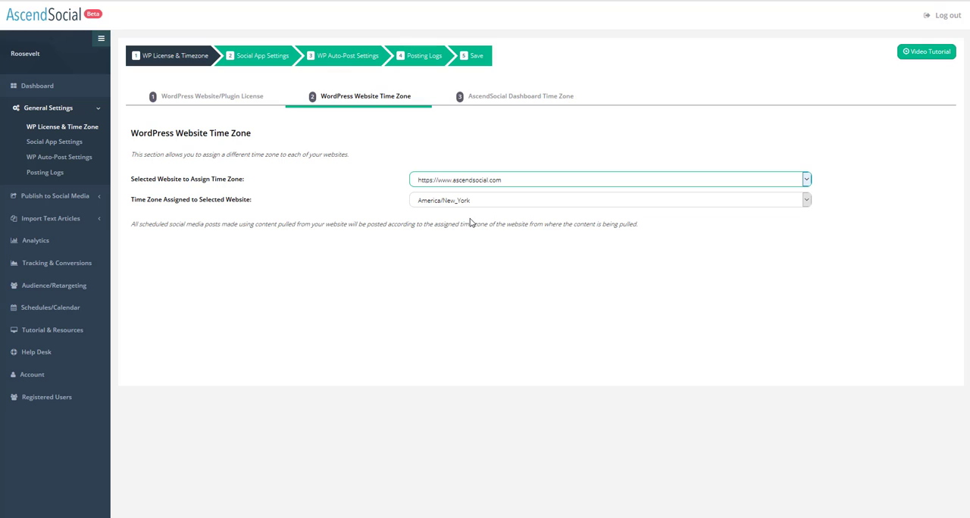
click(491, 104)
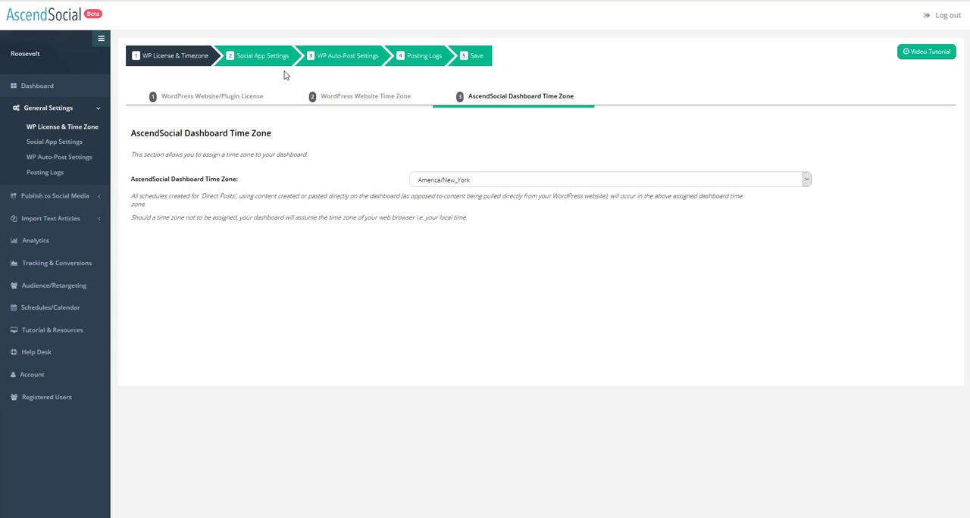
click(340, 57)
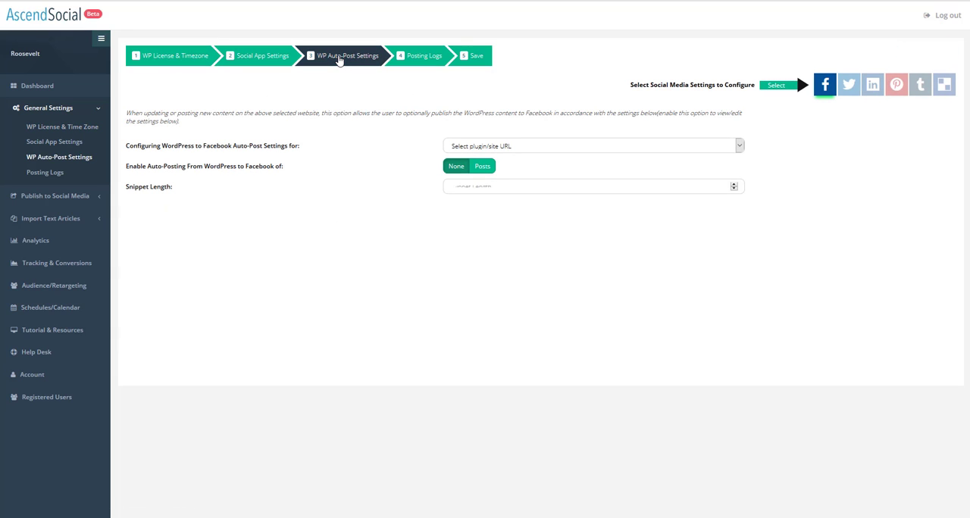
click(739, 147)
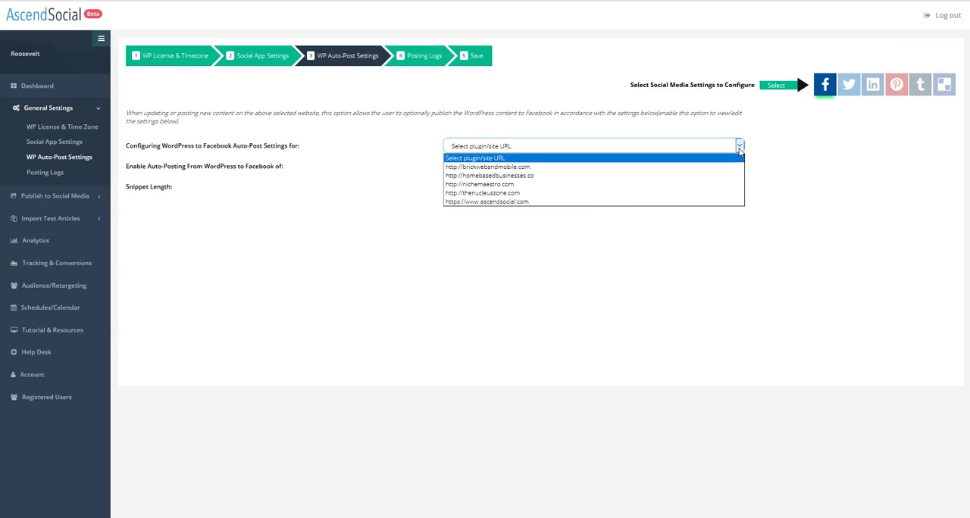
click(585, 203)
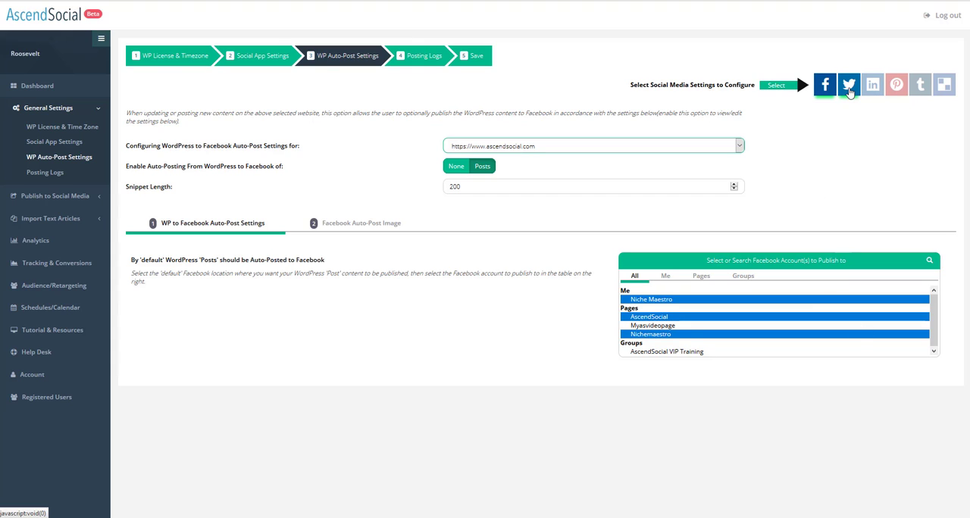
click(896, 87)
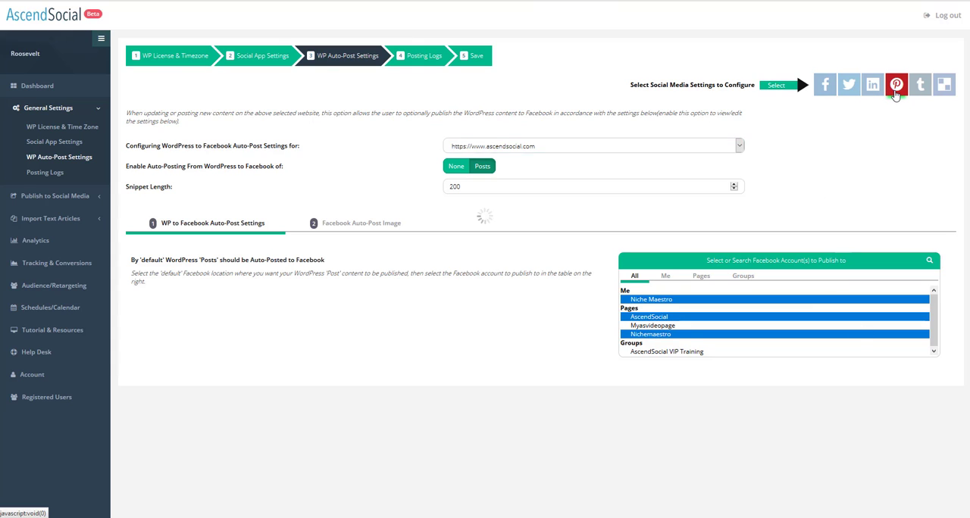
click(738, 145)
click(647, 202)
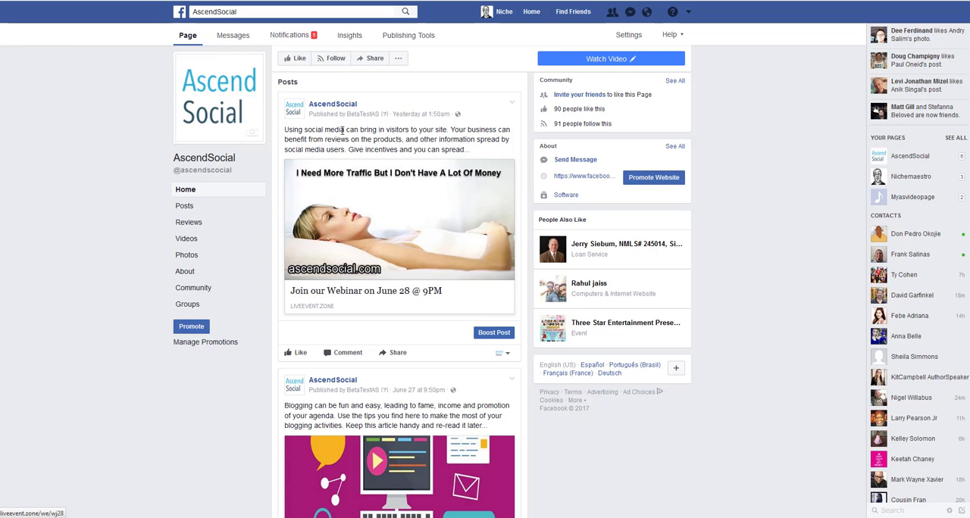
Browse the AscendSocial Facebook page's recent auto-posted posts.
scroll(341, 209, down, 3)
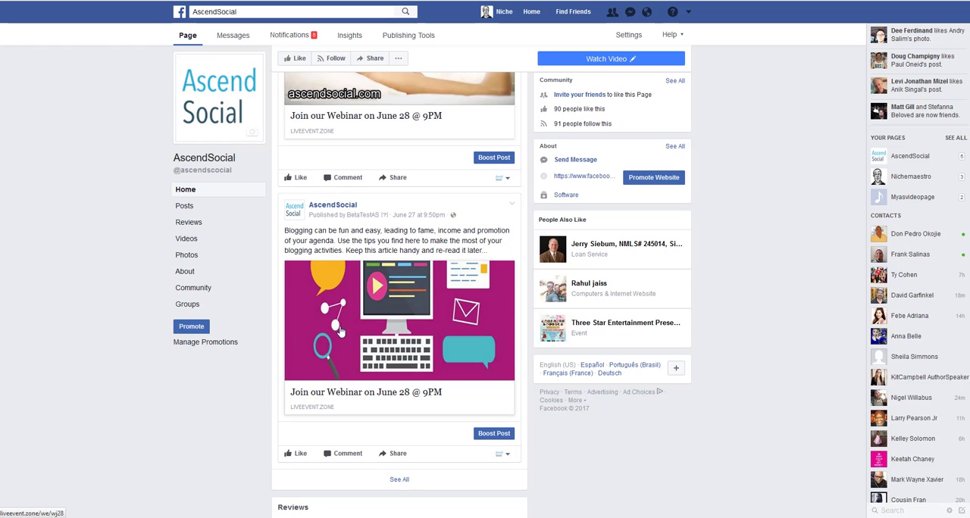
scroll(341, 332, up, 3)
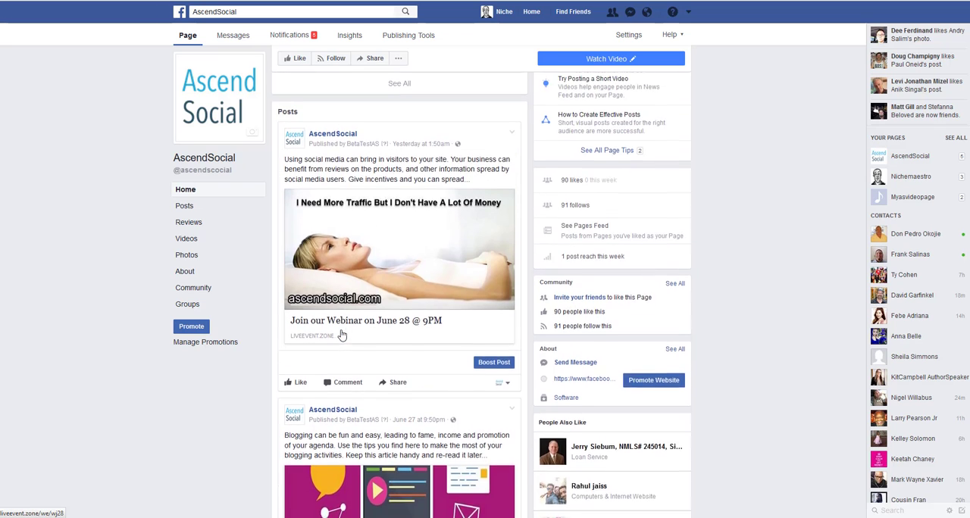
scroll(342, 334, up, 1)
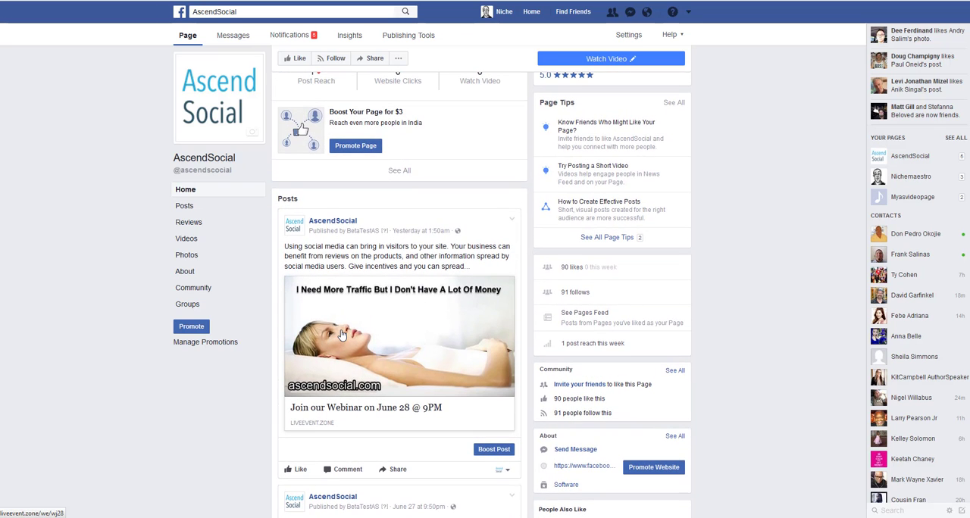
scroll(341, 333, down, 1)
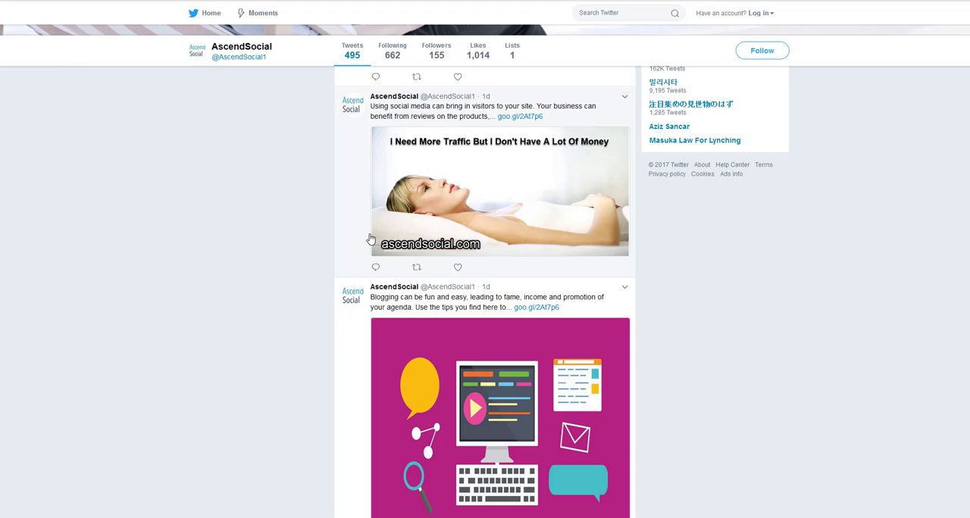
Browse the AscendSocial Twitter profile's recent auto-posted tweets.
scroll(424, 265, down, 3)
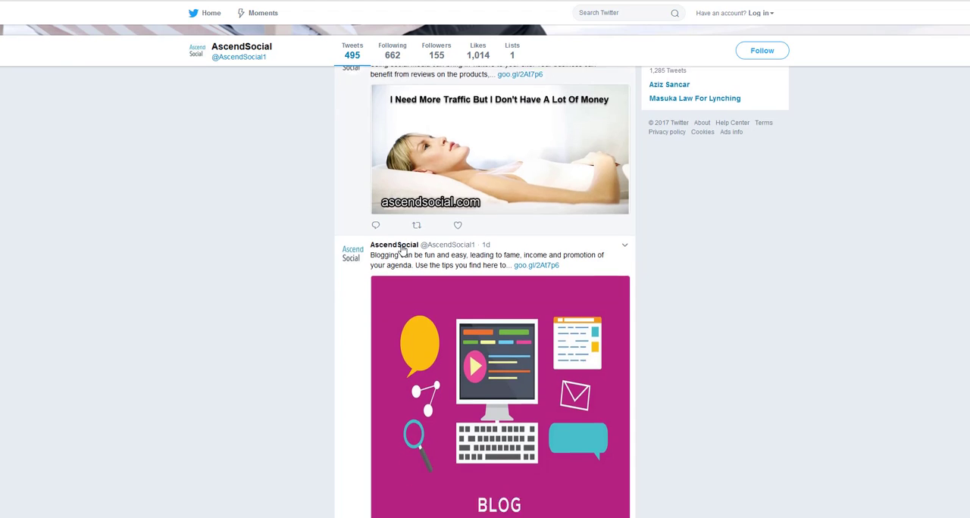
scroll(450, 291, up, 1)
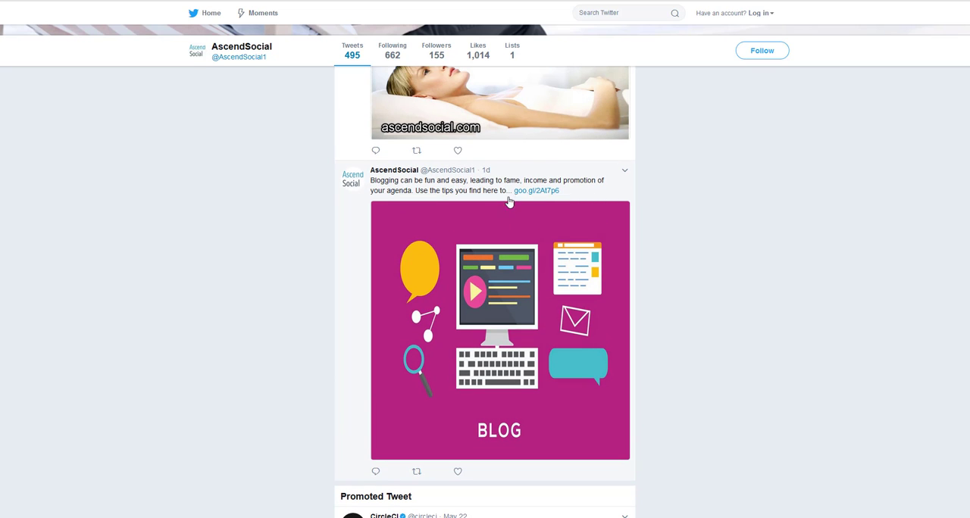
scroll(468, 254, up, 3)
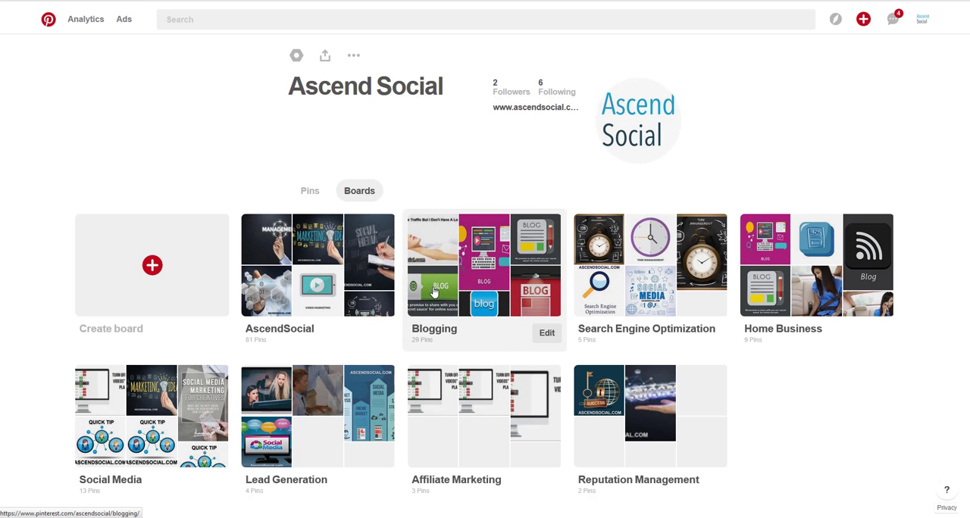
Review the shared posts on the Tumblr blog and the blog posts on the WordPress site's News page.
key(ctrl+Tab)
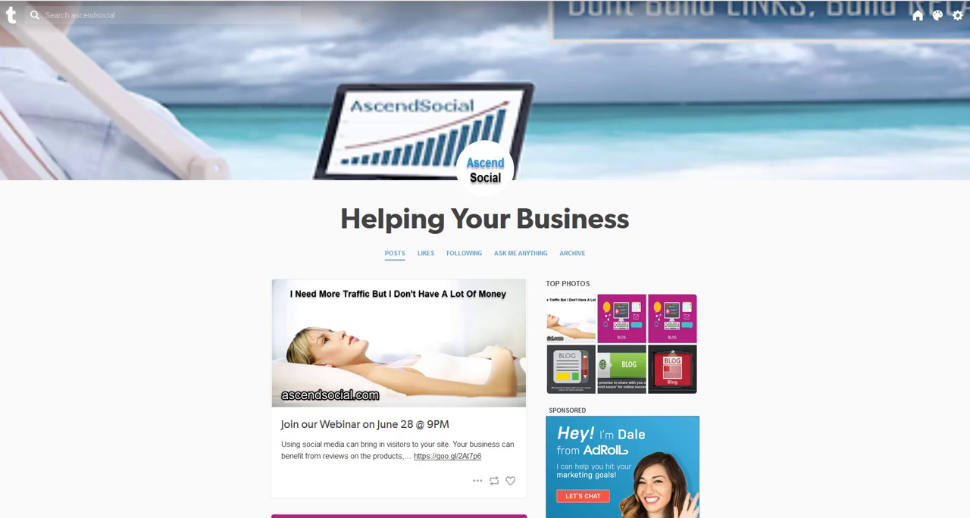
scroll(444, 316, down, 2)
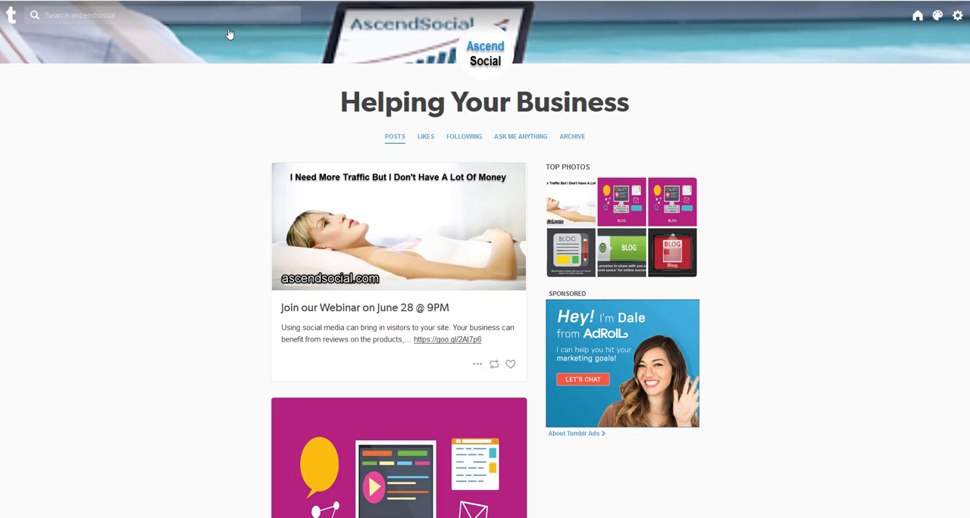
click(155, 0)
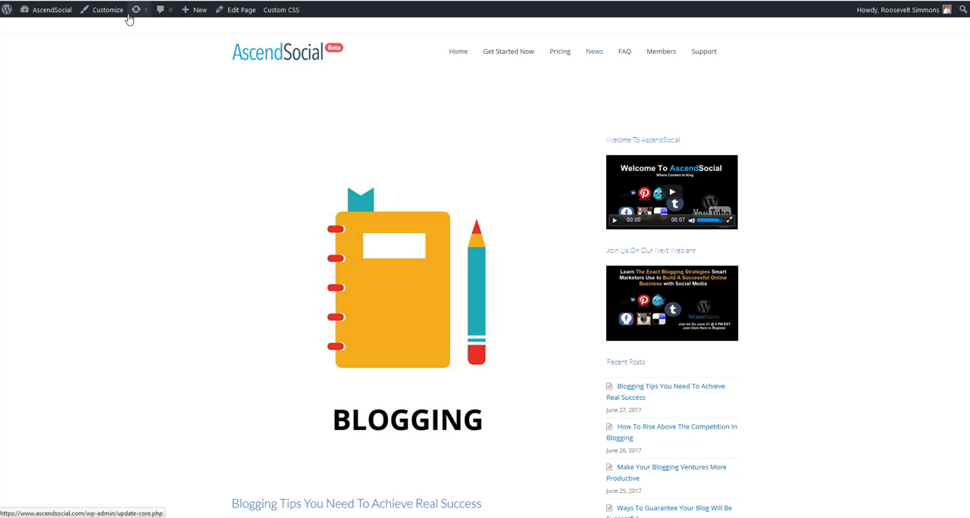
scroll(325, 145, down, 10)
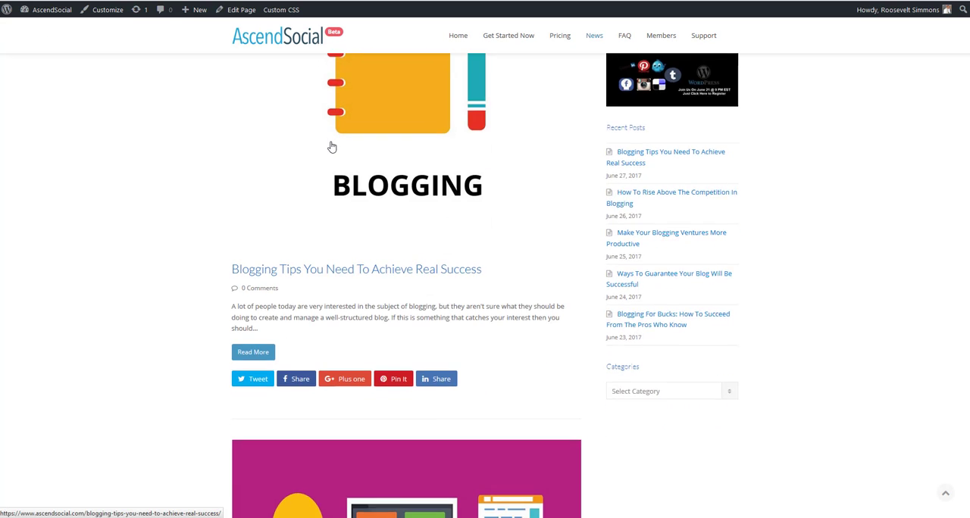
scroll(332, 146, down, 7)
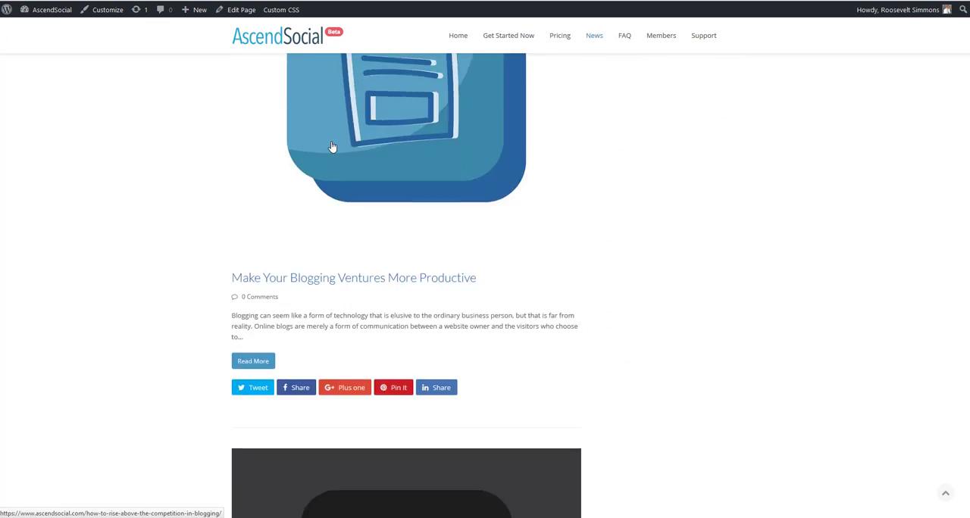
scroll(331, 142, up, 11)
scroll(331, 144, up, 4)
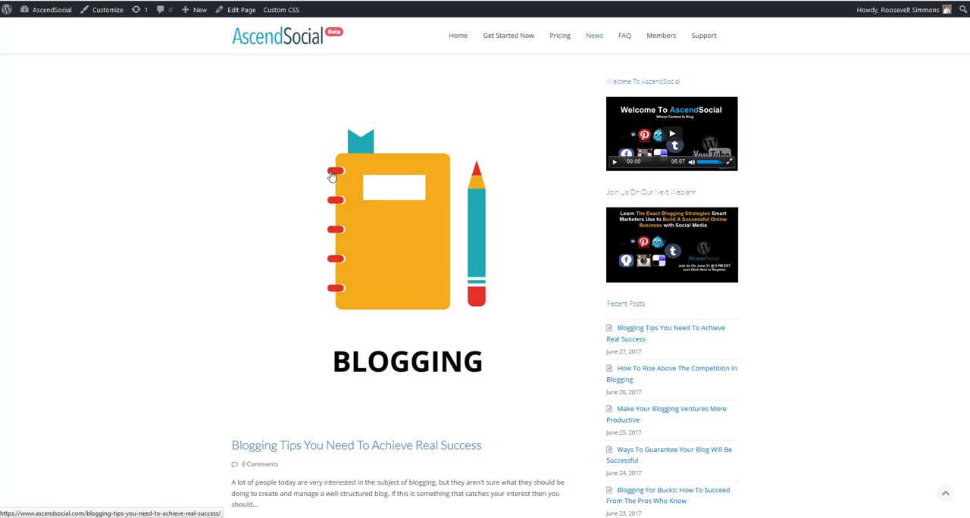
scroll(363, 205, down, 3)
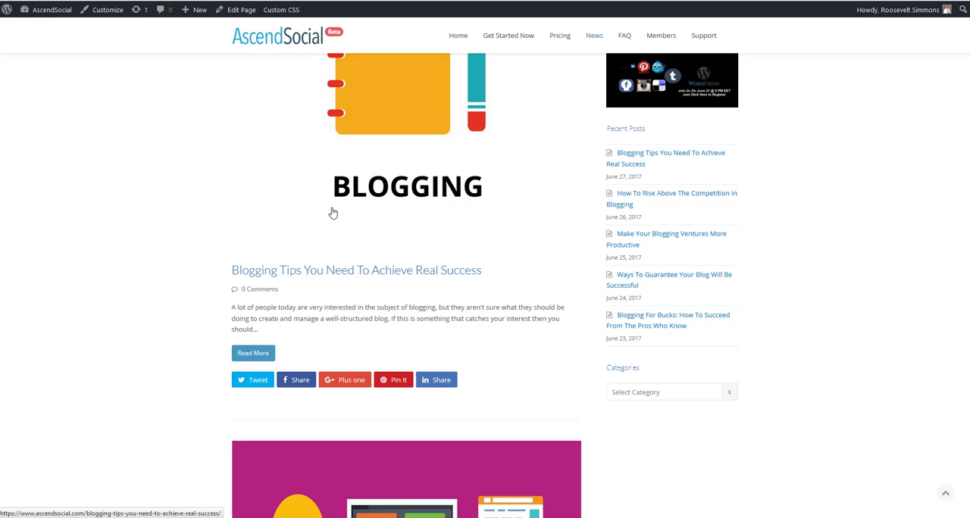
Open the News page in the WordPress editor and look through its settings.
click(236, 14)
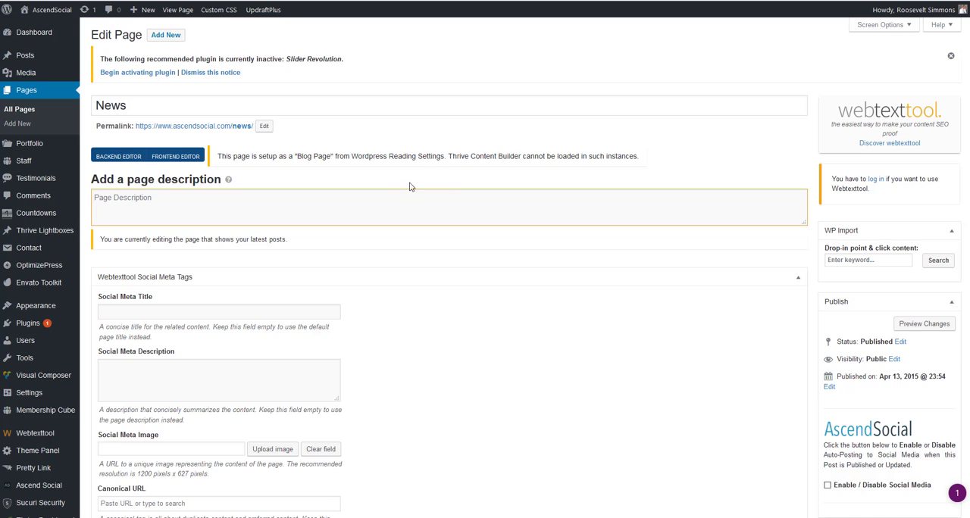
scroll(505, 211, down, 3)
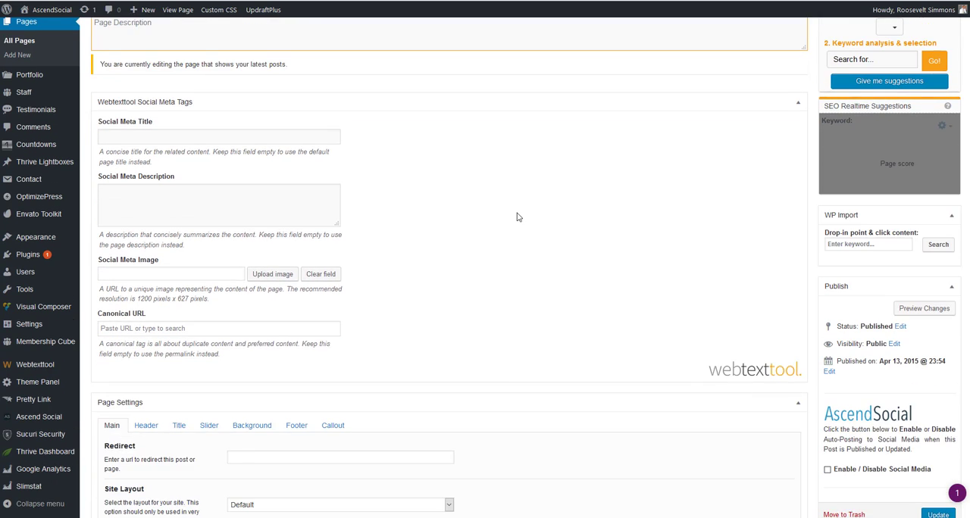
scroll(516, 215, up, 3)
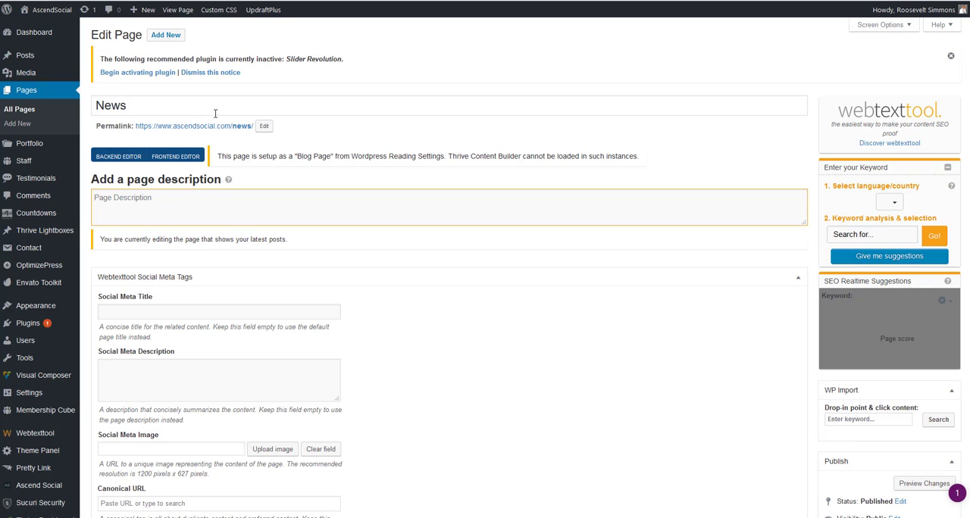
Open the post 'Blogging Tips You Need To Achieve Real Success' in the editor and look through it.
click(24, 61)
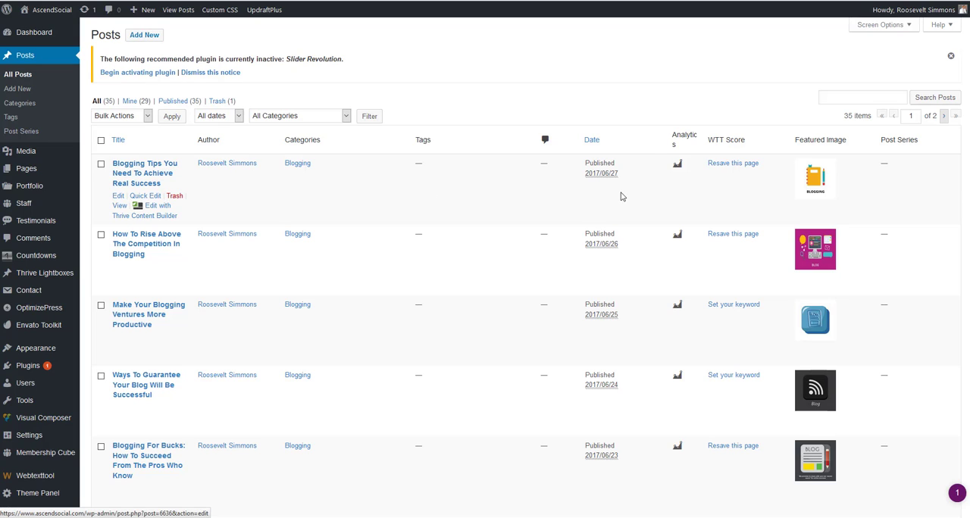
click(118, 196)
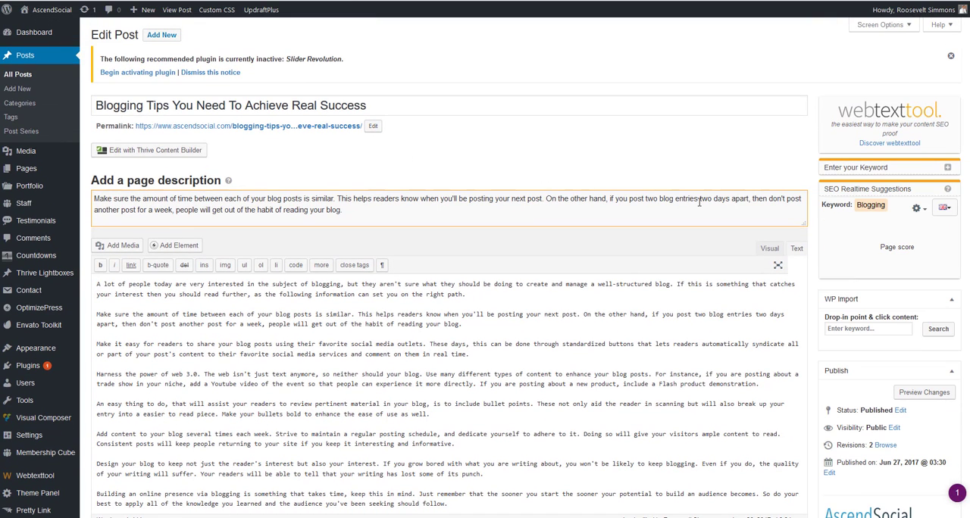
scroll(712, 209, down, 20)
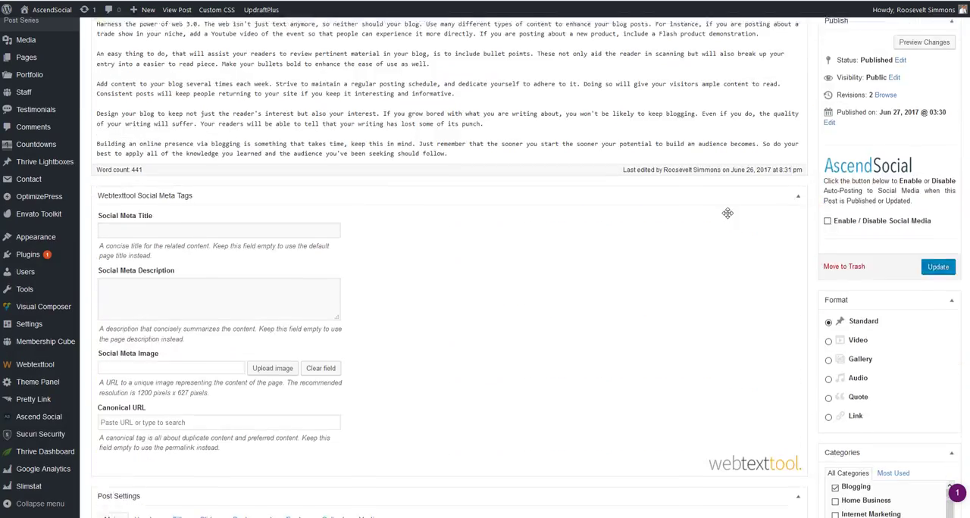
scroll(768, 243, up, 15)
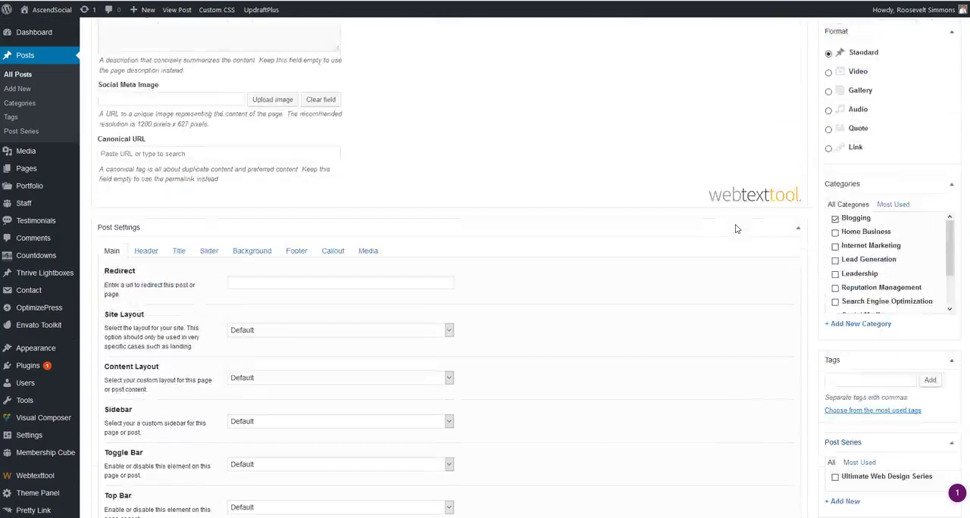
scroll(735, 224, up, 1)
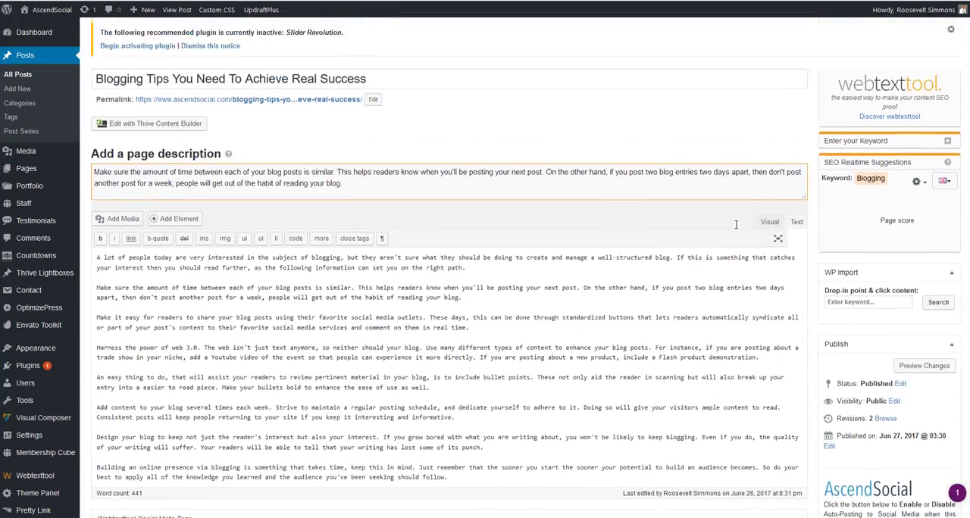
scroll(843, 233, down, 4)
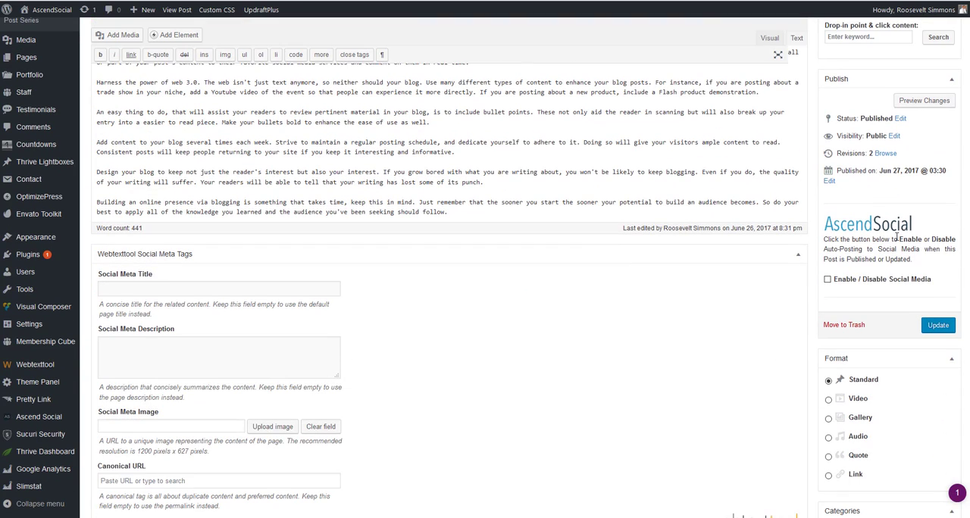
Enable AscendSocial auto-posting on the post, turn on each social network, and update the post.
click(828, 279)
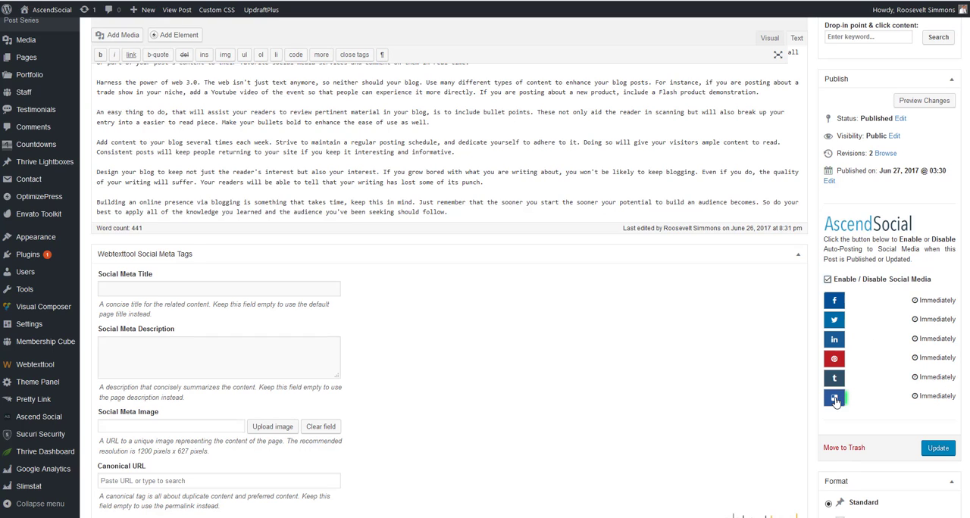
click(837, 320)
click(837, 339)
click(840, 360)
click(843, 378)
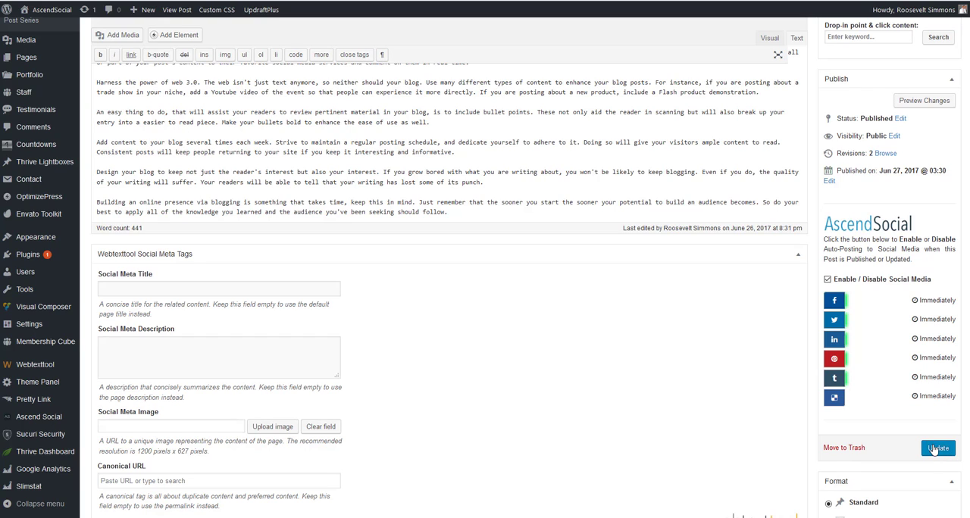
click(937, 449)
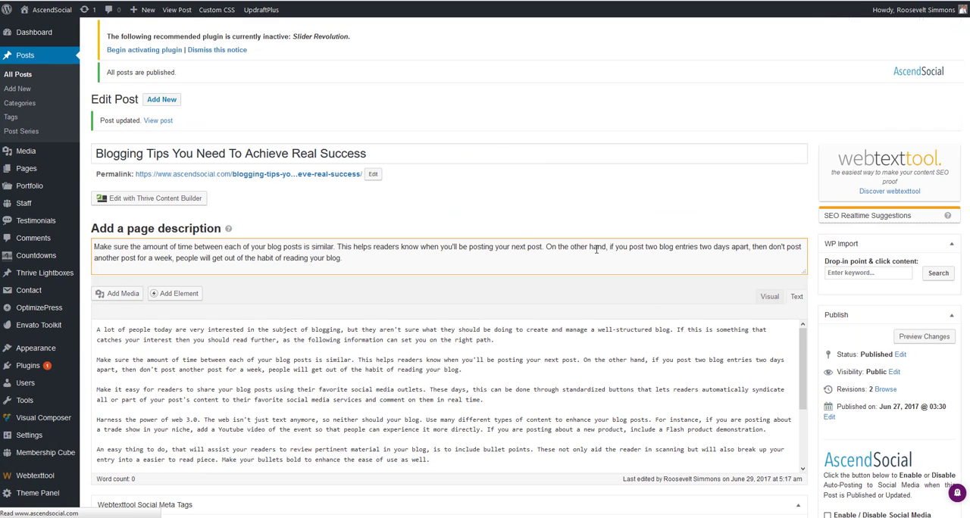
Scroll through the updated post and toggle the Enable / Disable Social Media option on and off again.
scroll(792, 307, down, 2)
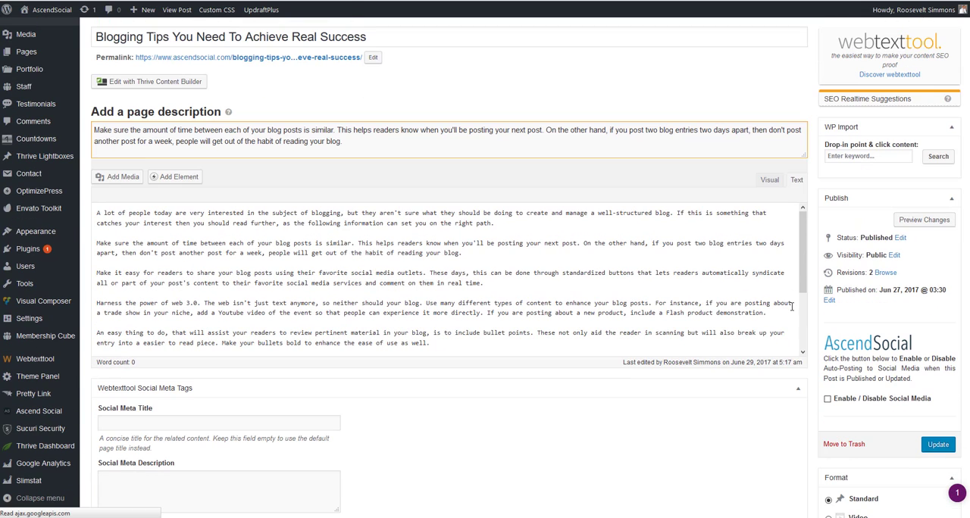
scroll(728, 289, down, 1)
scroll(780, 309, up, 2)
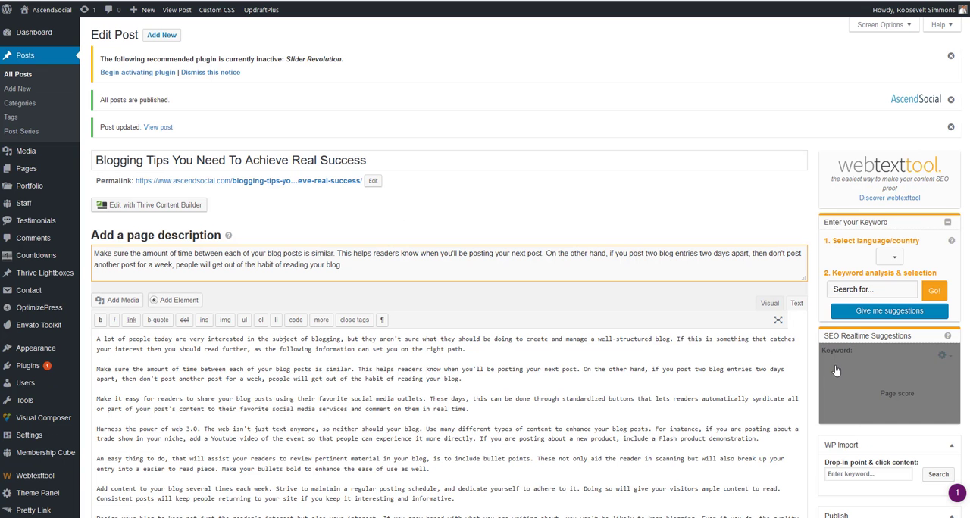
scroll(776, 328, down, 4)
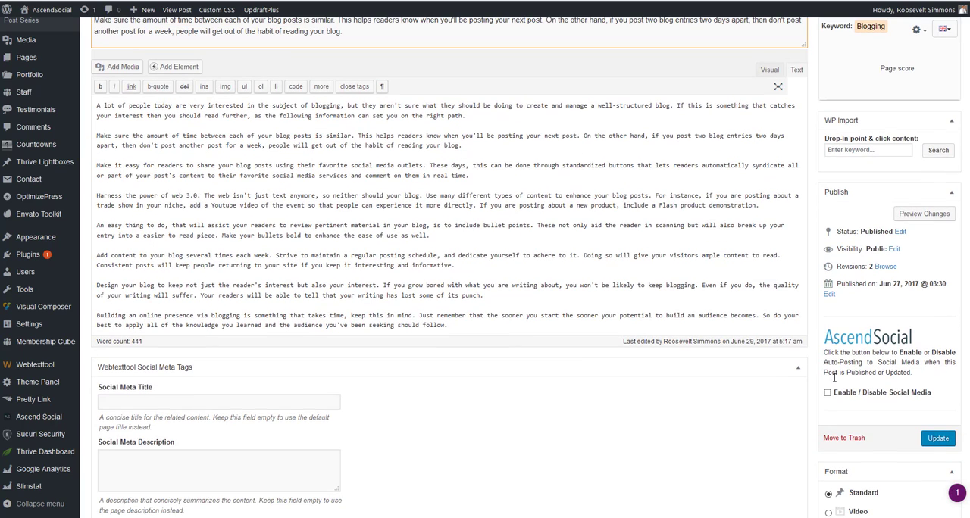
click(828, 394)
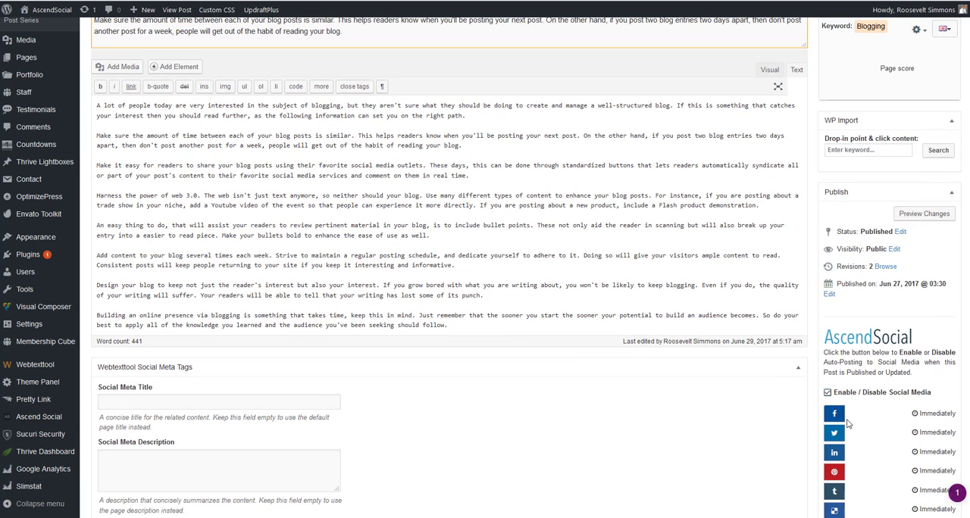
click(828, 393)
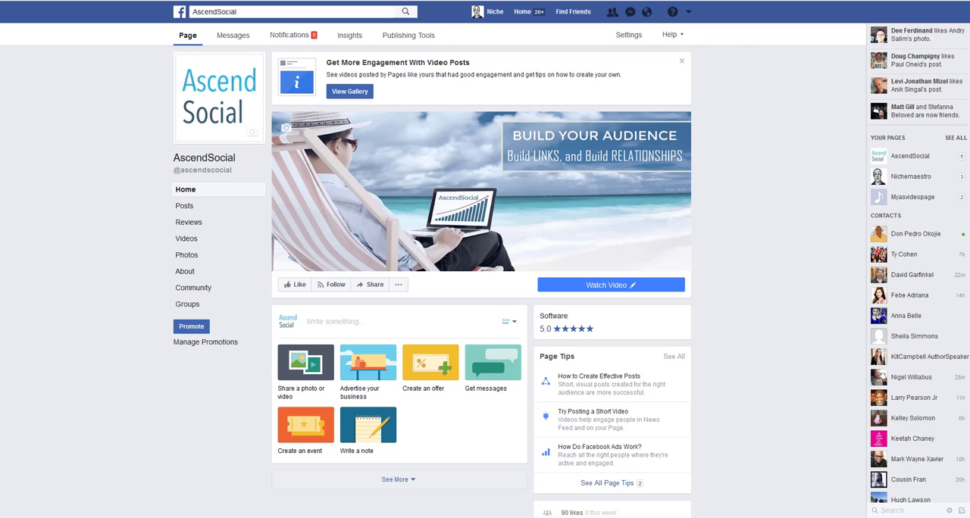
Browse the AscendSocial Facebook page, Twitter feed and Tumblr blog for the shared posts.
scroll(470, 291, down, 5)
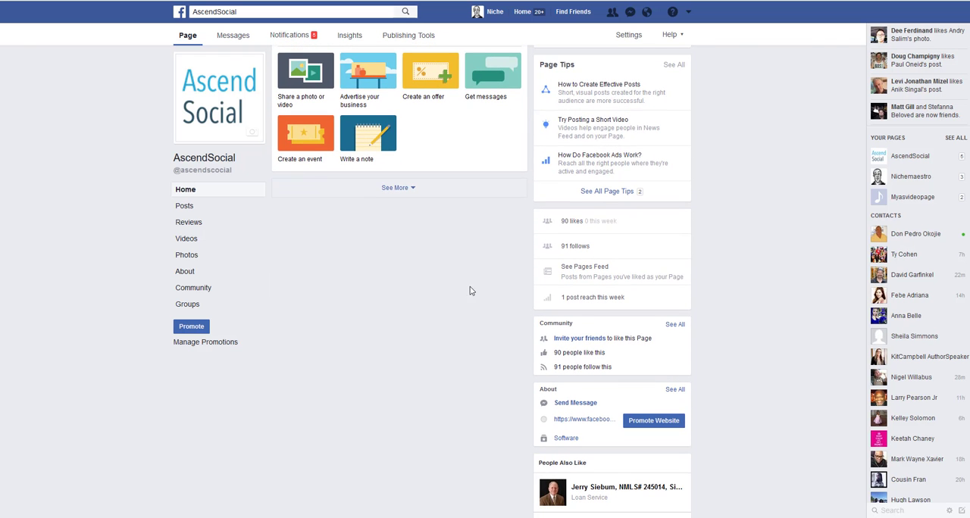
click(402, 188)
click(520, 11)
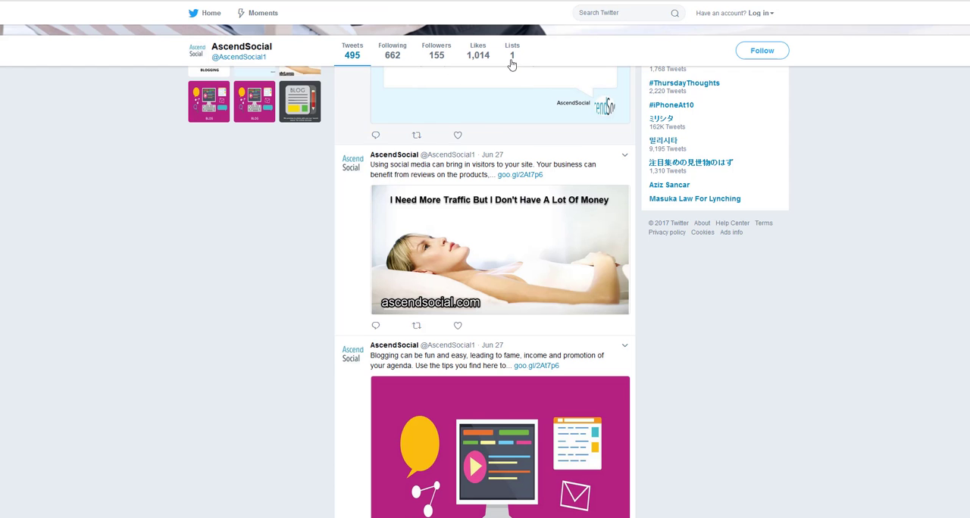
scroll(530, 145, up, 2)
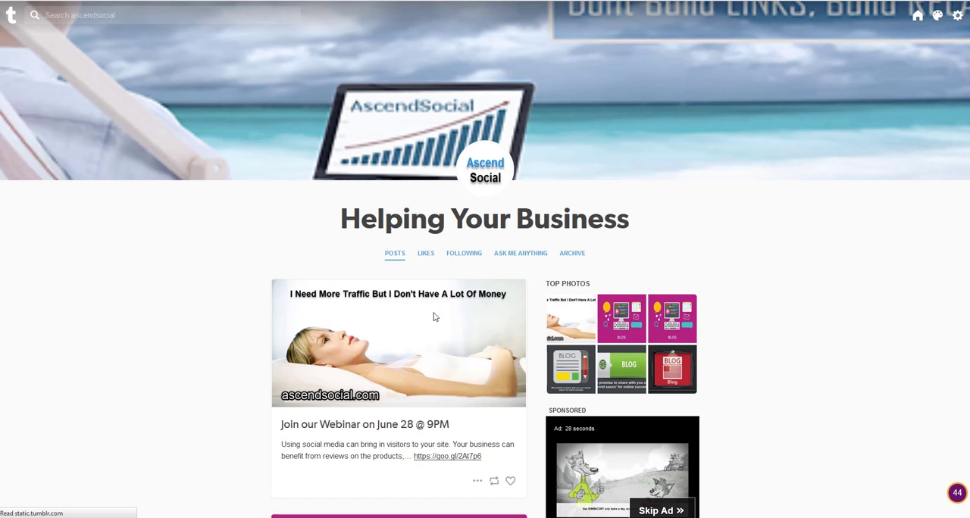
scroll(359, 298, down, 2)
scroll(359, 297, up, 2)
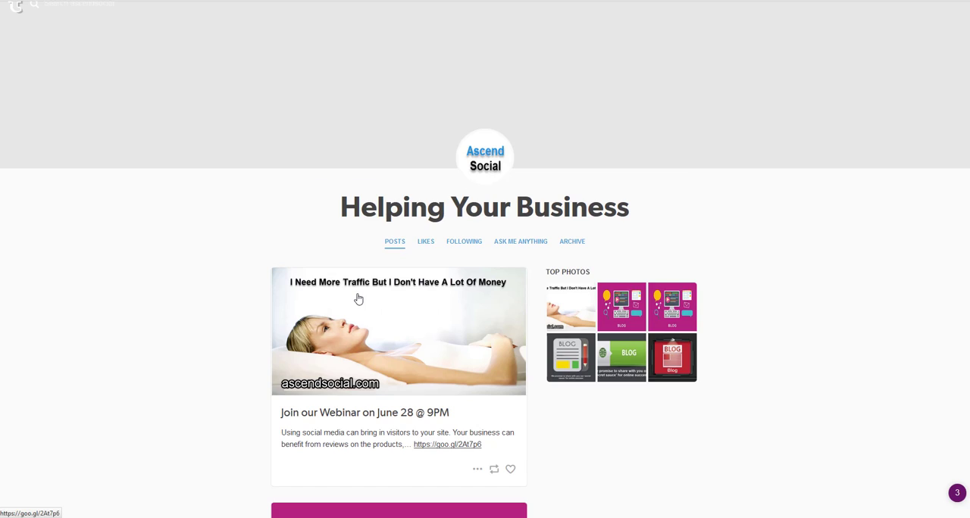
scroll(359, 298, down, 1)
scroll(357, 294, down, 4)
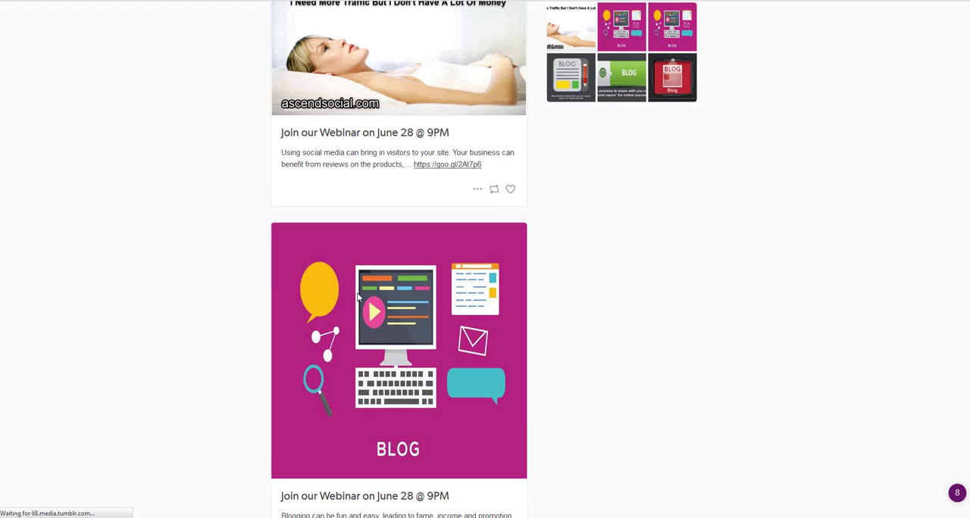
scroll(355, 293, up, 4)
scroll(354, 293, up, 2)
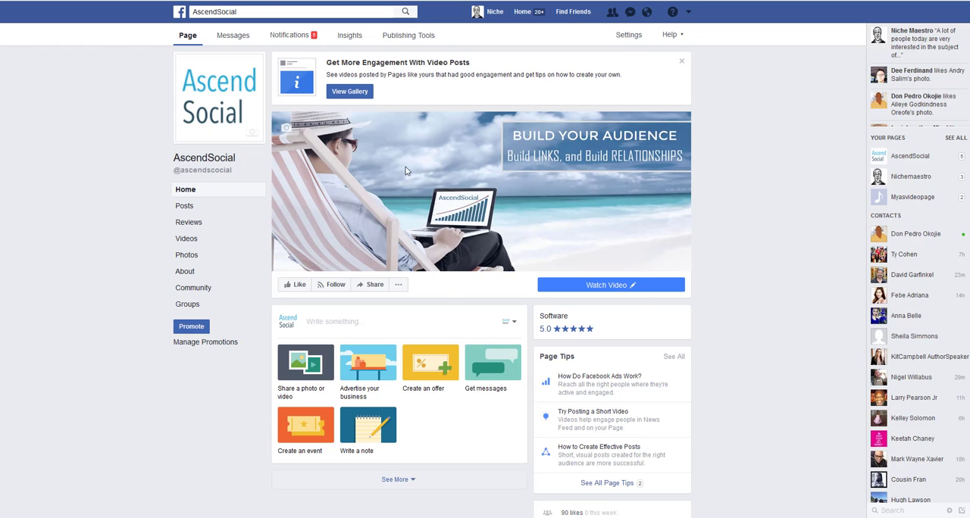
scroll(410, 227, down, 3)
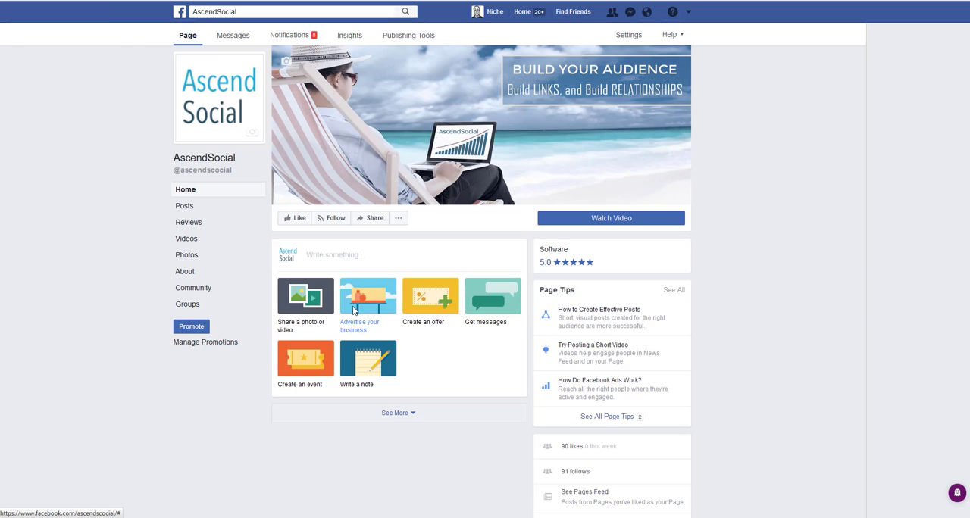
Check the newly shared blog post on the Facebook page, the Pinterest Blogging board and the Tumblr blog.
scroll(353, 310, down, 3)
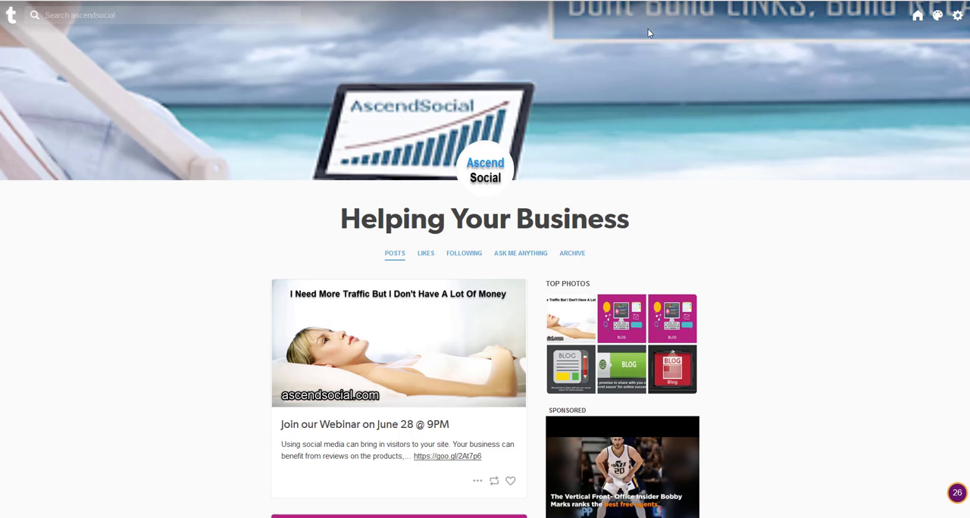
scroll(470, 241, down, 2)
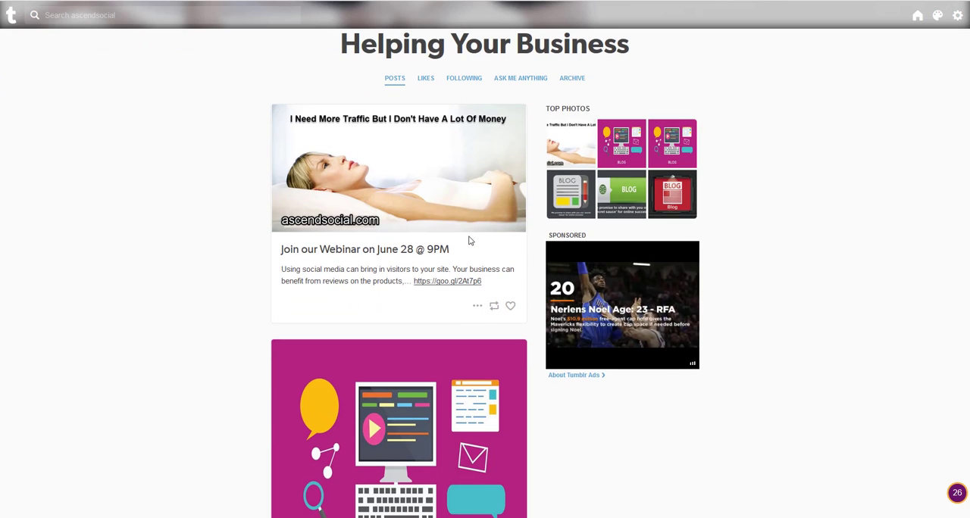
scroll(468, 237, up, 2)
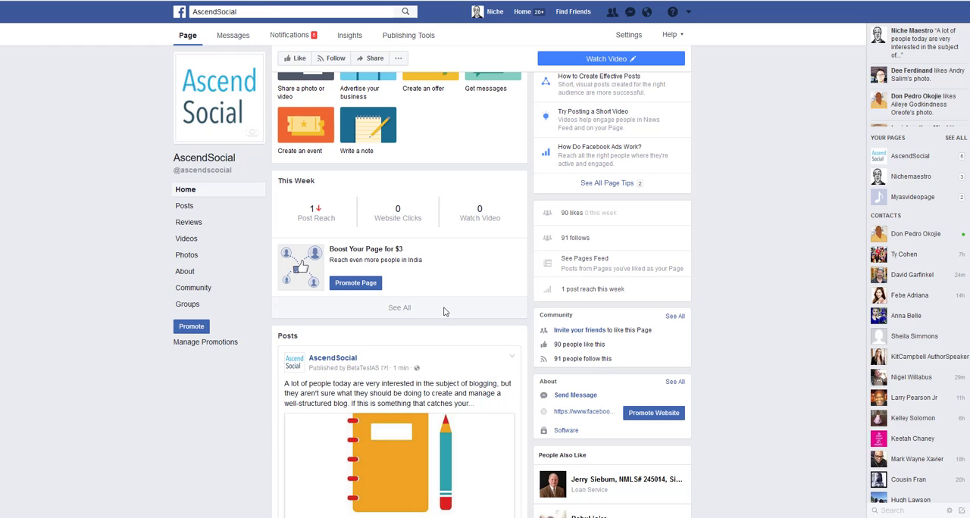
scroll(445, 312, down, 1)
scroll(418, 250, up, 2)
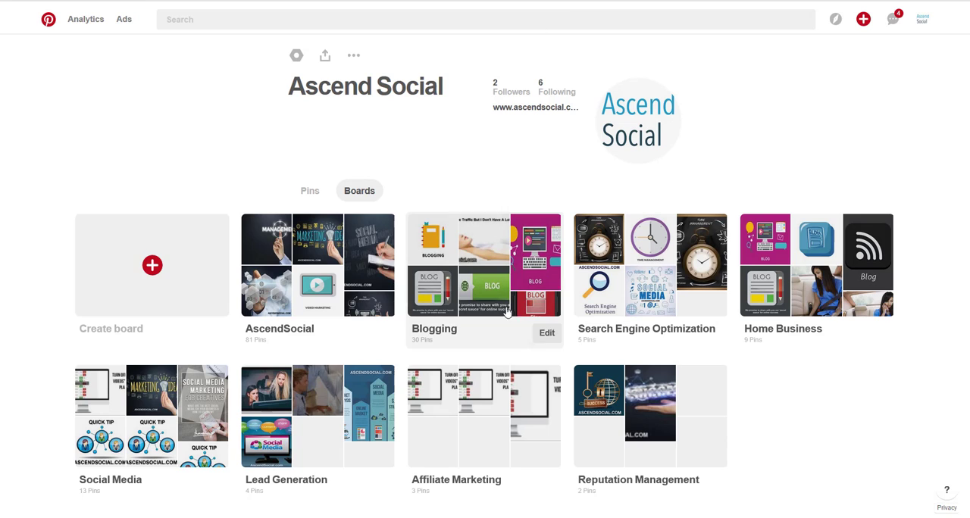
click(435, 242)
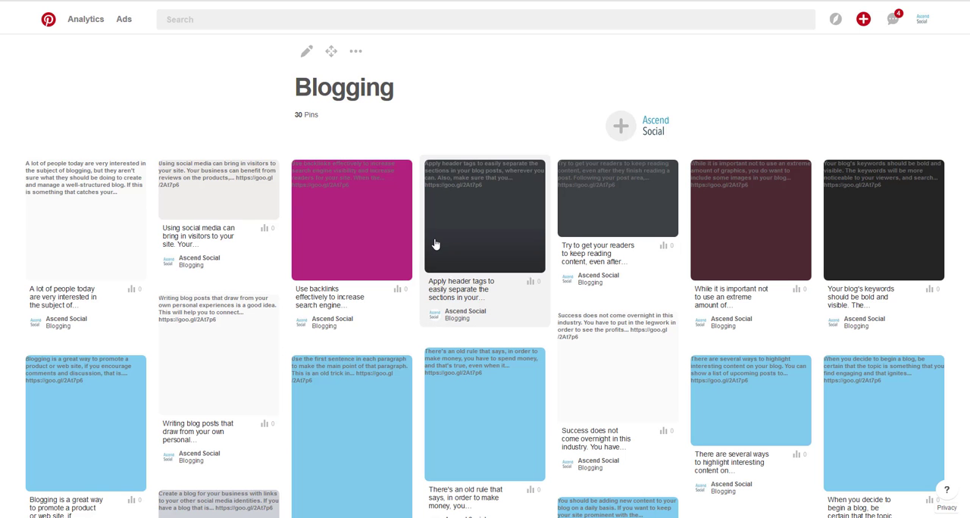
click(102, 266)
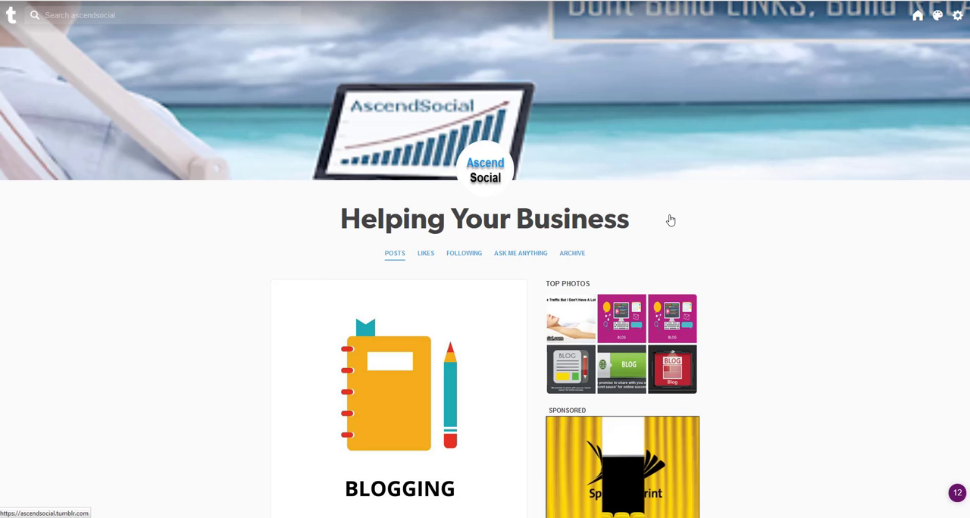
scroll(670, 218, down, 2)
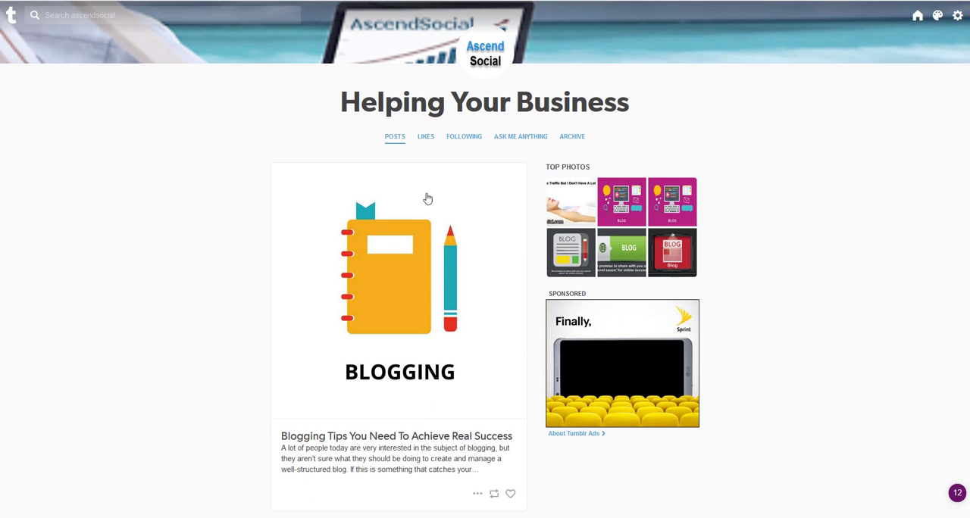
scroll(395, 236, up, 1)
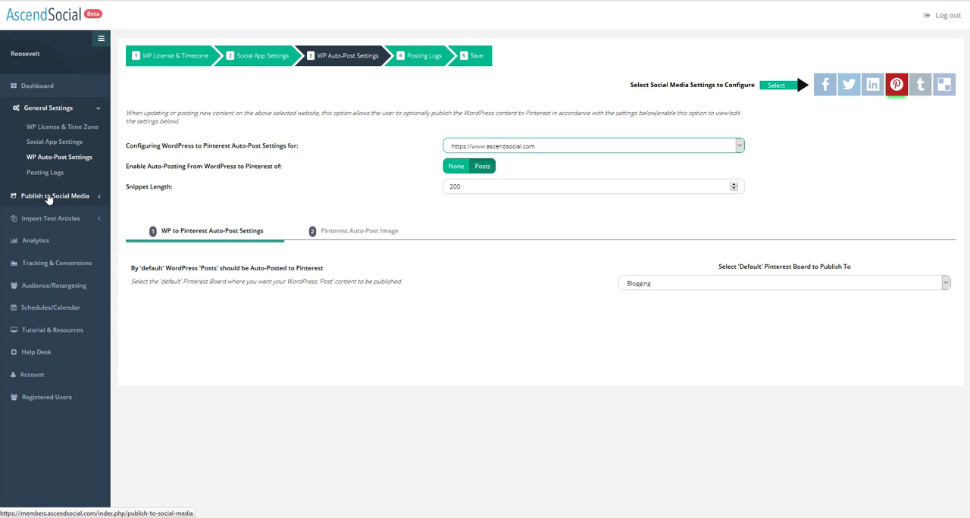
click(31, 87)
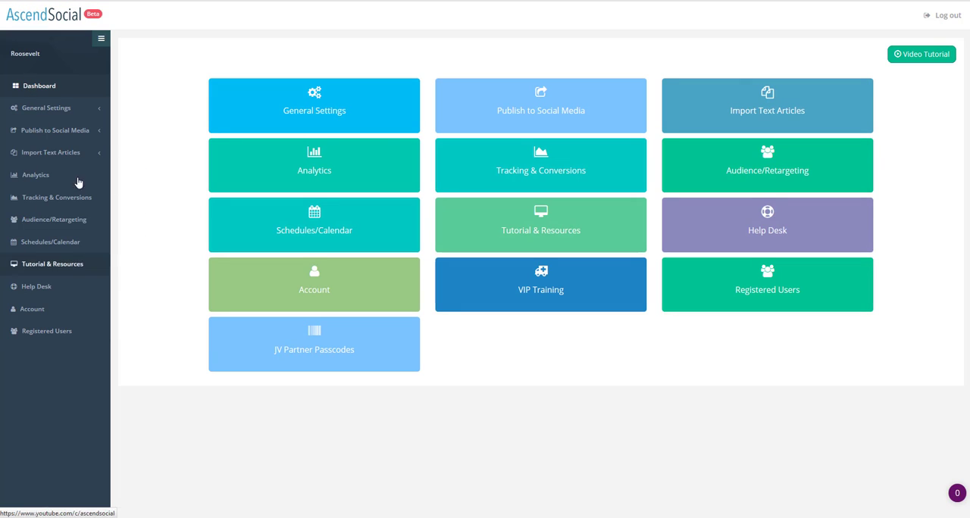
click(529, 116)
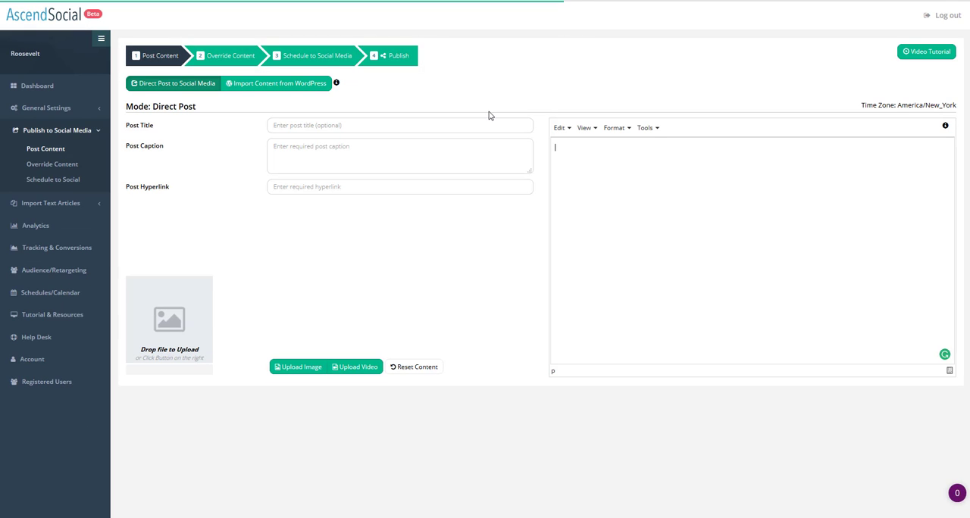
click(294, 87)
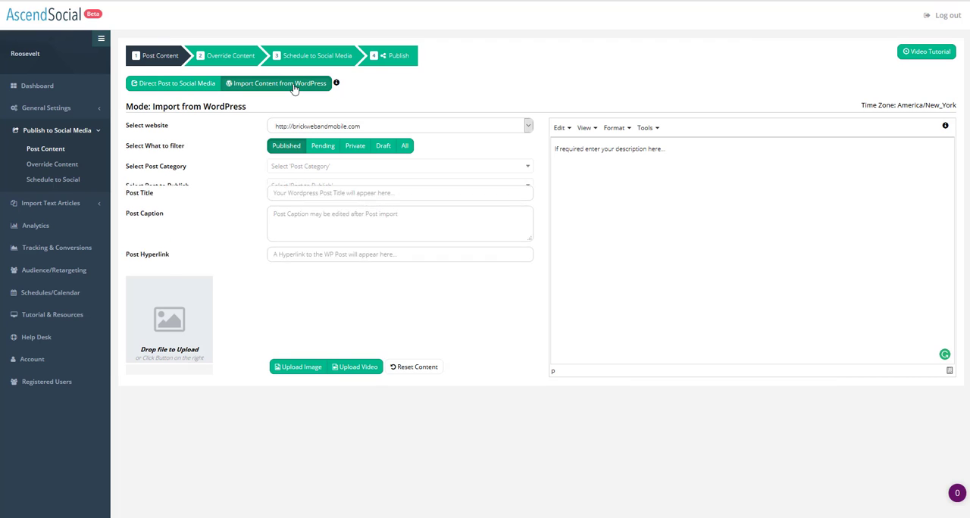
click(528, 127)
click(416, 174)
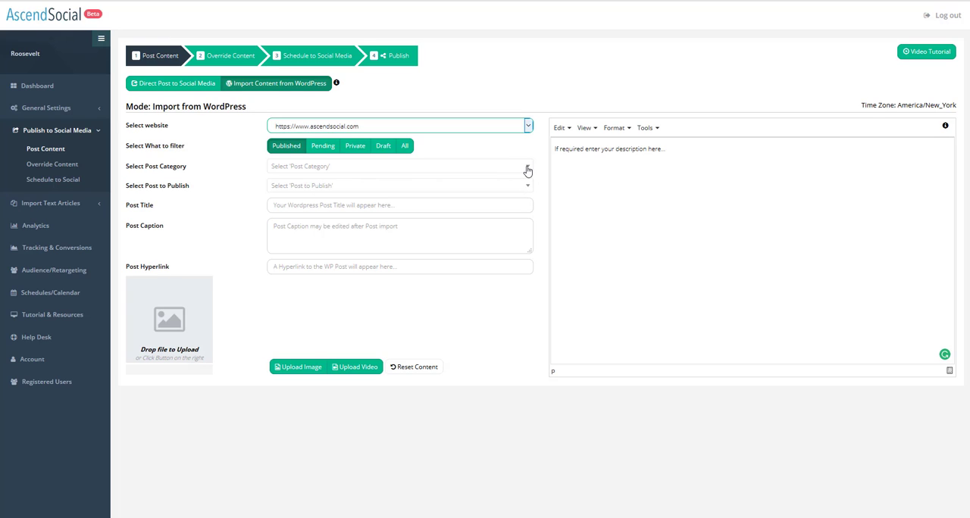
Pick the Blogging category and import the post 'Ways To Guarantee Your Blog Will Be Successful'.
click(528, 170)
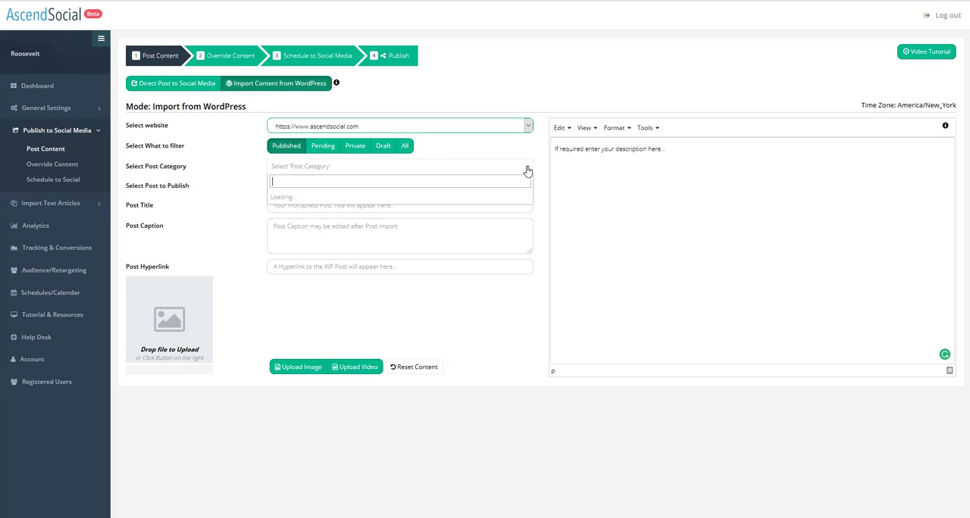
click(230, 198)
click(522, 171)
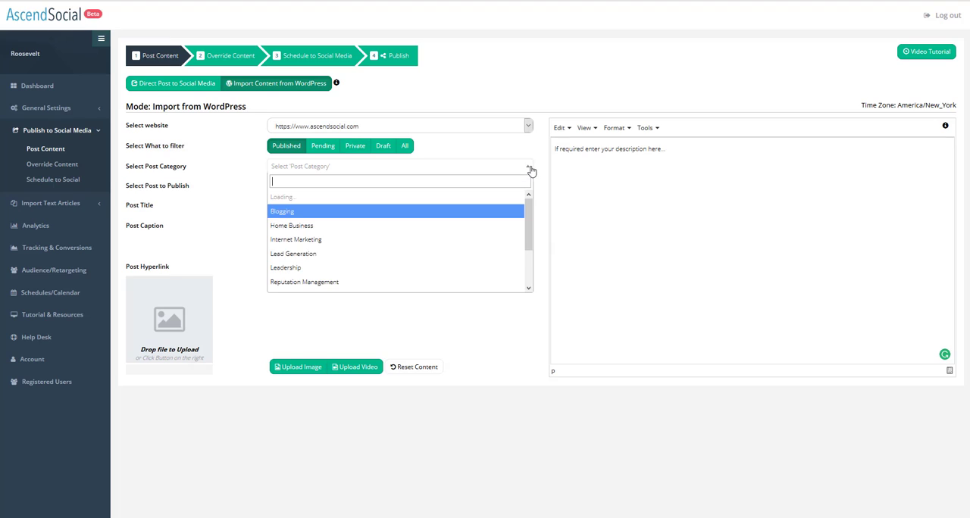
click(255, 208)
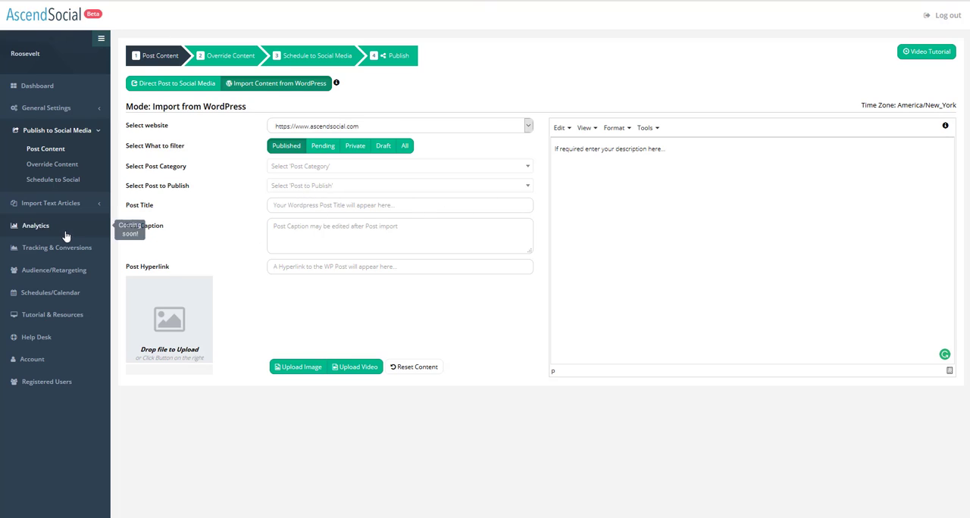
click(529, 192)
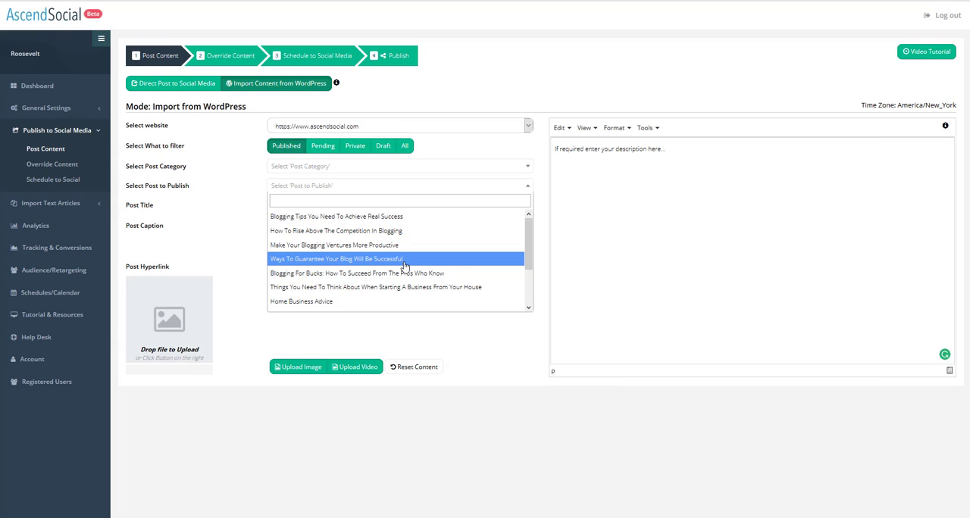
click(404, 259)
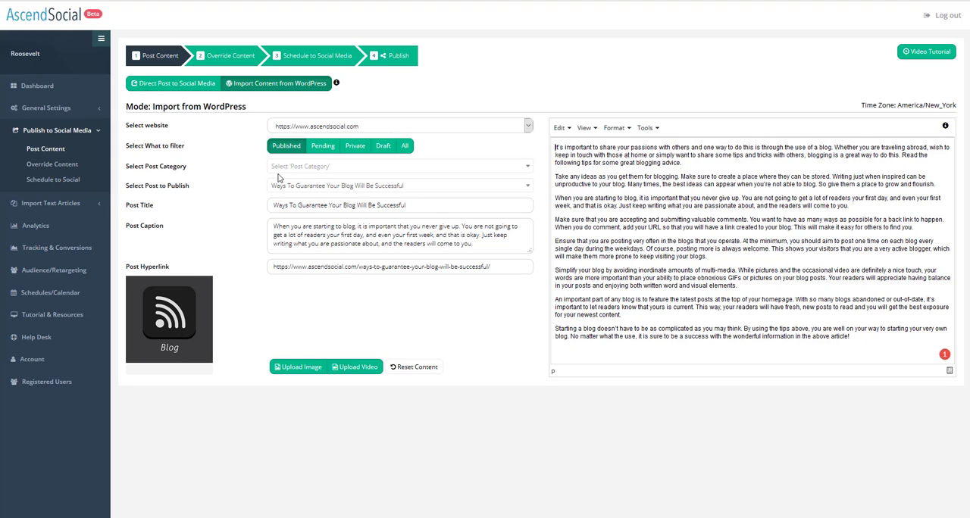
Open the Override Content step and select the personal profile plus the AscendSocial and Nichemaestro pages as Facebook accounts.
click(231, 62)
click(236, 58)
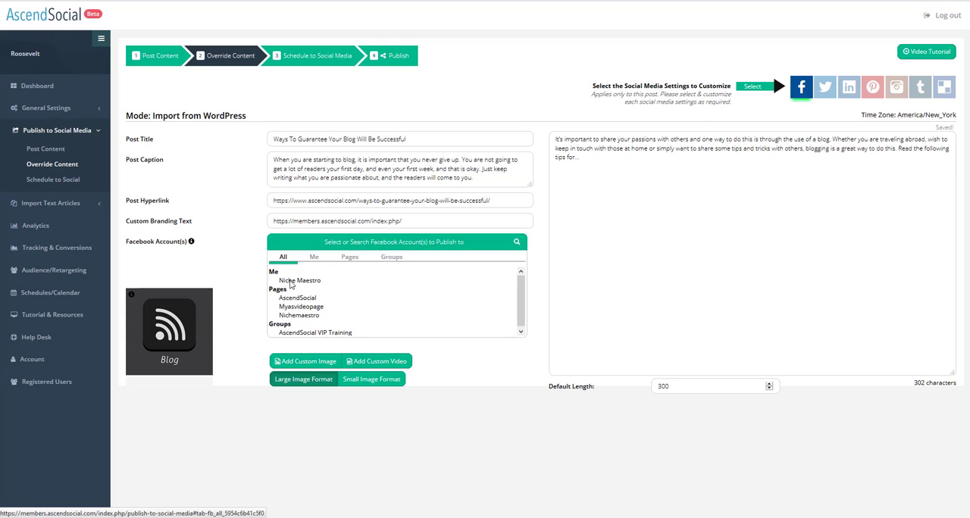
click(299, 282)
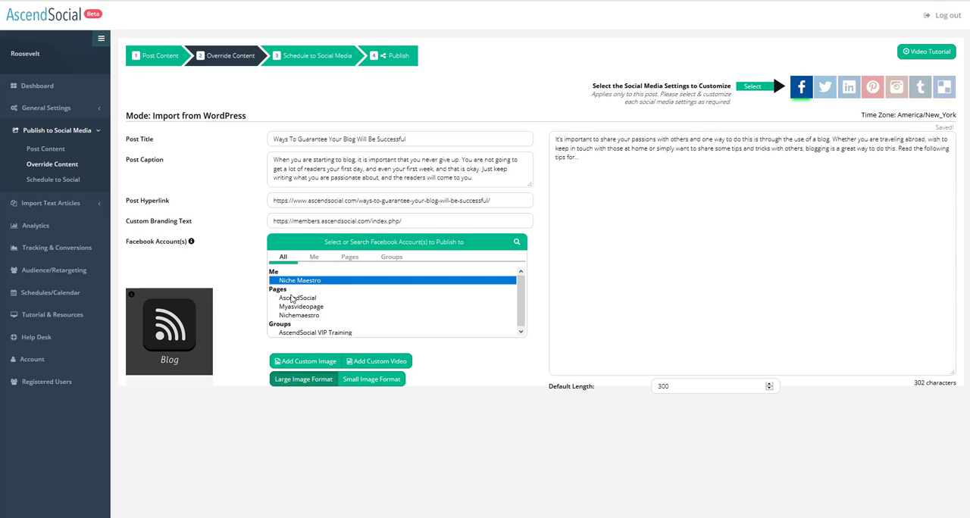
click(291, 299)
click(293, 315)
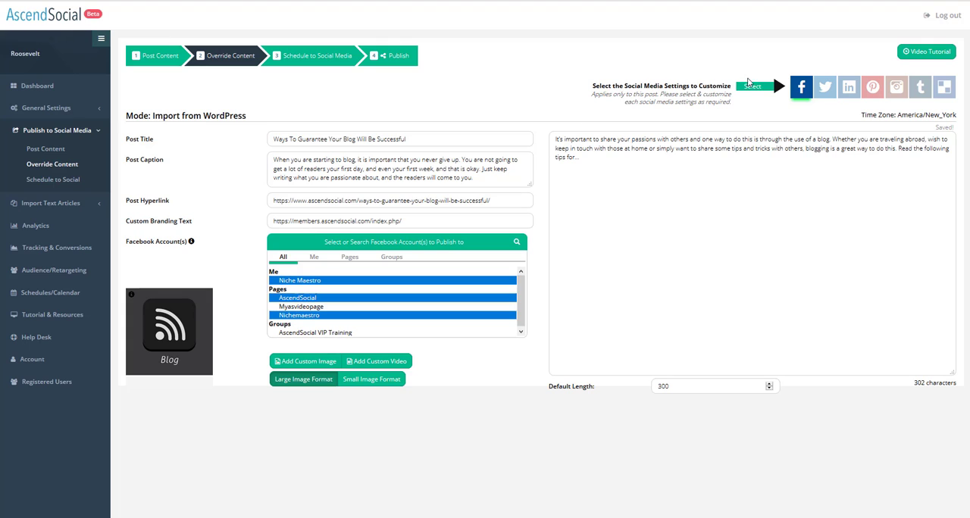
Go through the Twitter, LinkedIn and Pinterest settings, then delete everything after the opening paragraph in the Tumblr post body.
click(824, 88)
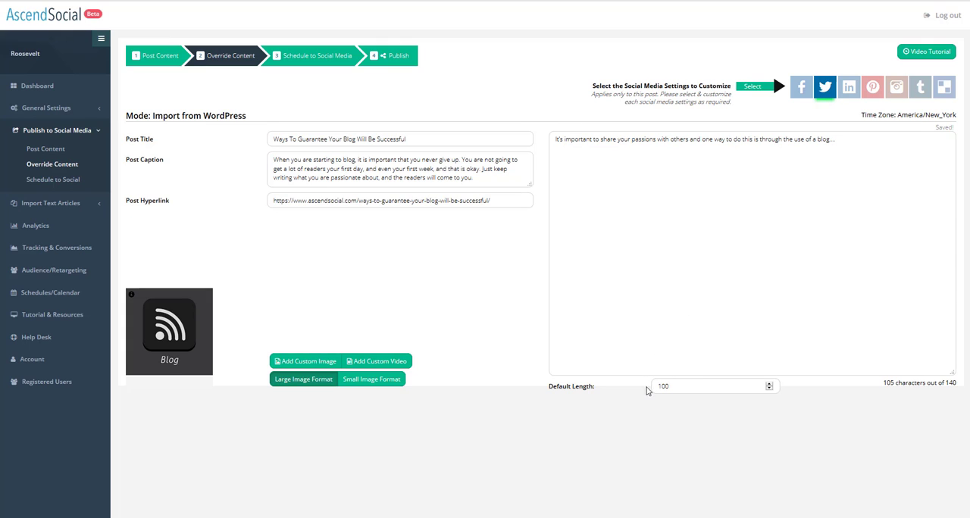
click(852, 99)
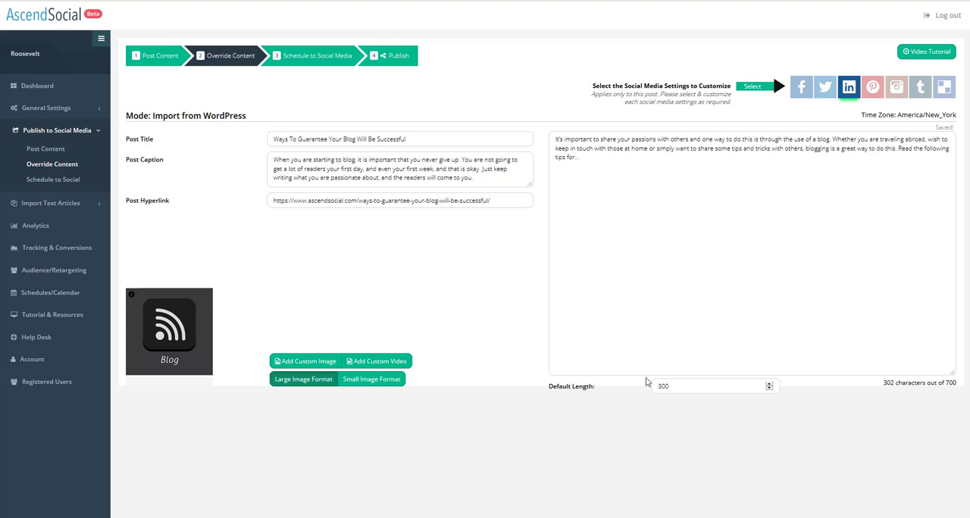
click(873, 87)
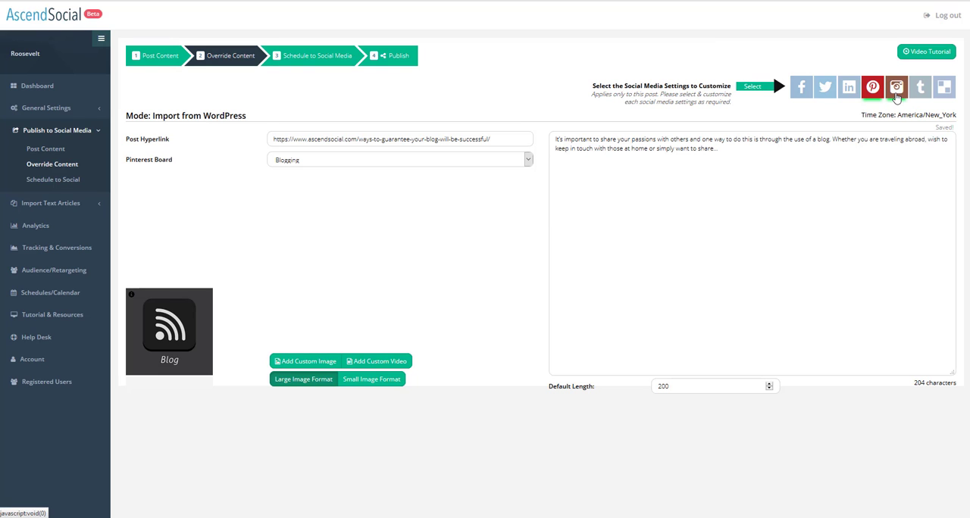
click(919, 91)
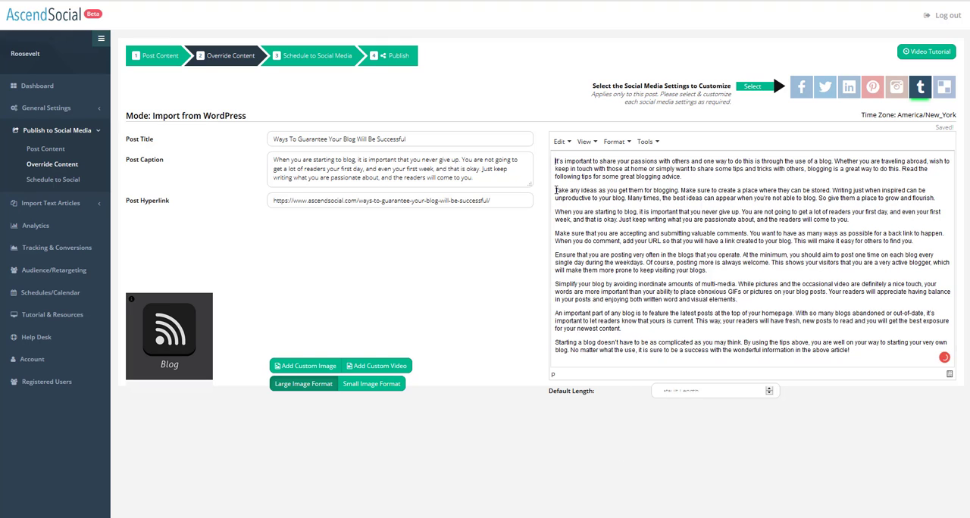
drag(556, 194, 897, 369)
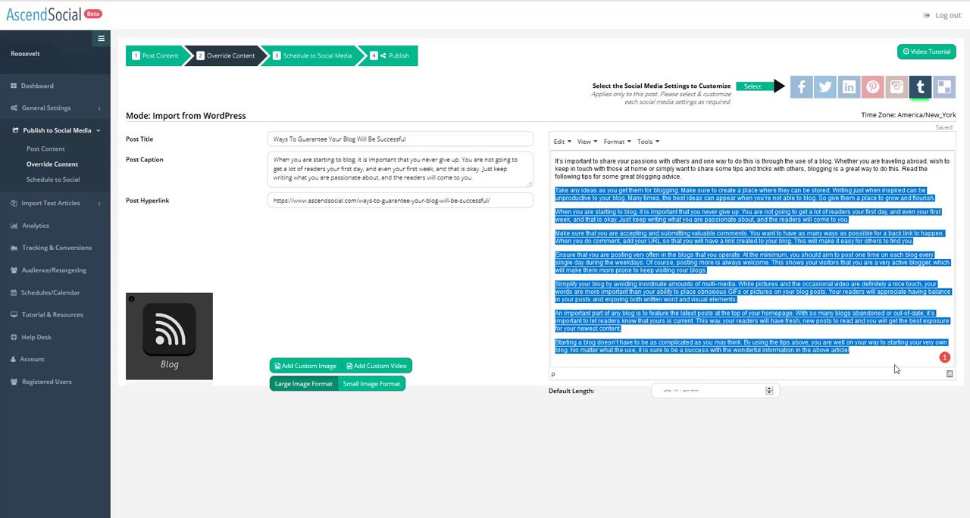
key(Delete)
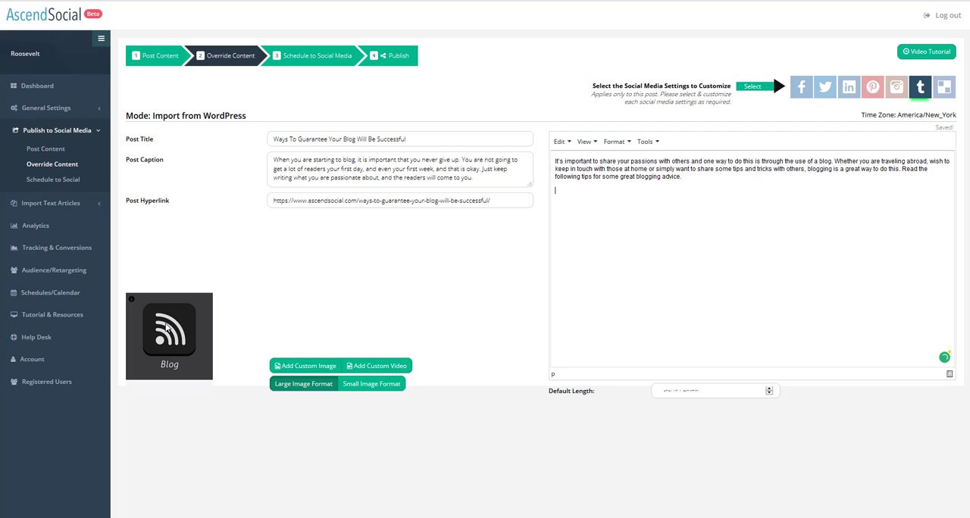
Open the Schedule to Social Media step and select Facebook, Twitter, Pinterest and Tumblr as sites to publish to.
click(309, 56)
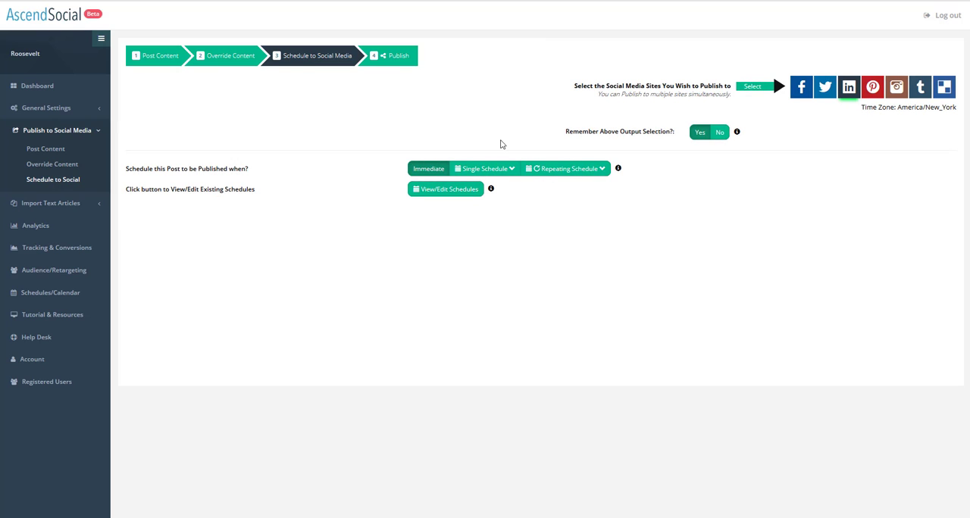
click(800, 96)
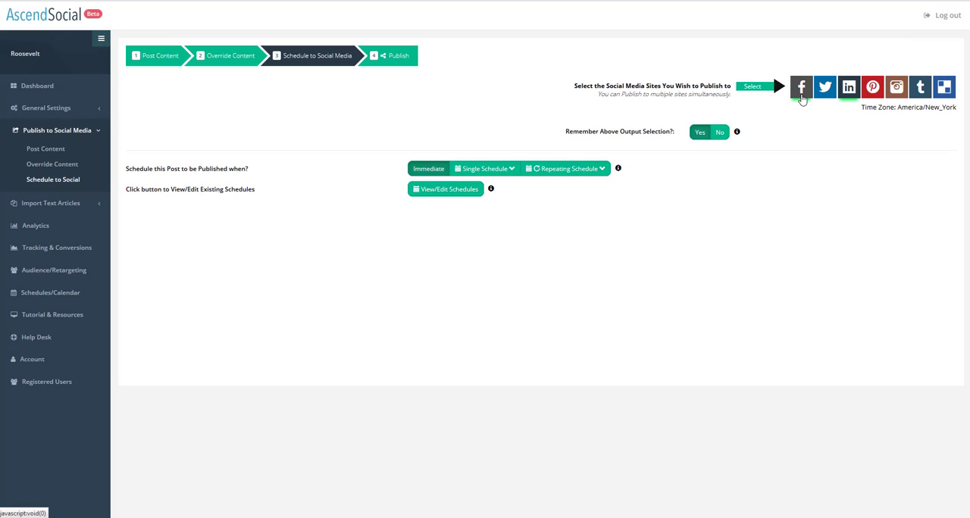
click(826, 97)
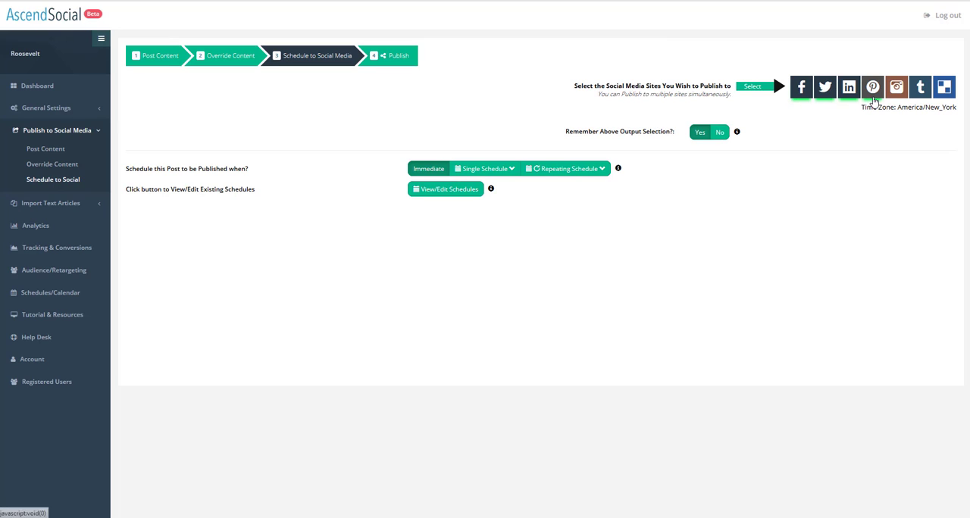
click(873, 95)
click(921, 96)
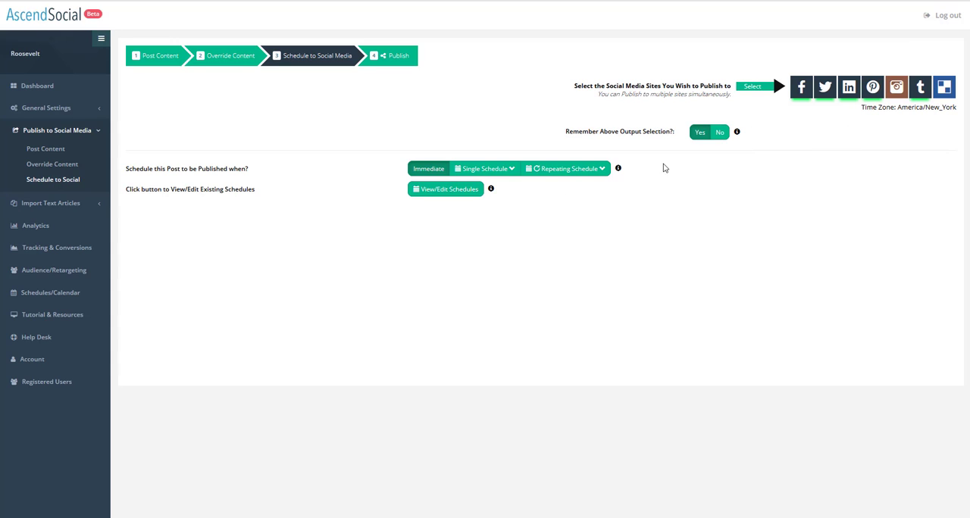
Create a repeating schedule every 1 day from June 29 to July 19, 2017 and save it.
click(553, 169)
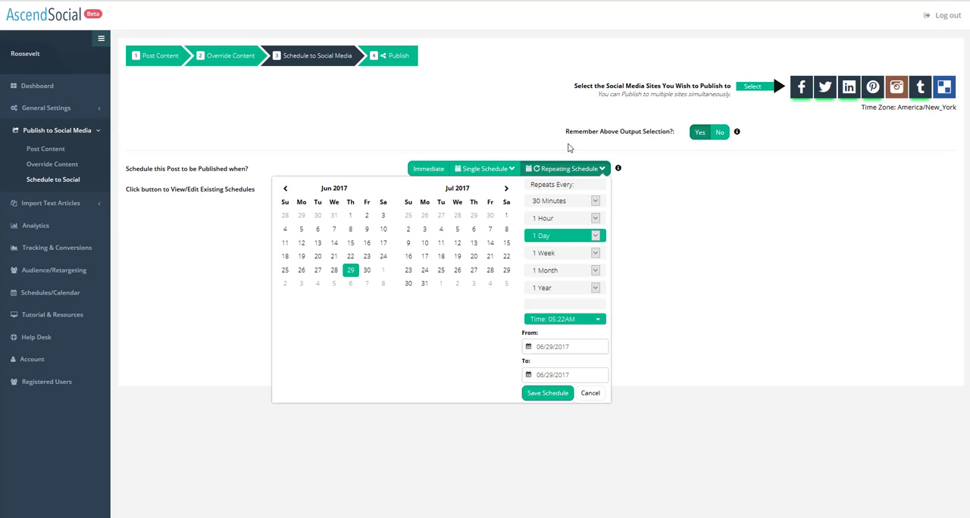
click(352, 271)
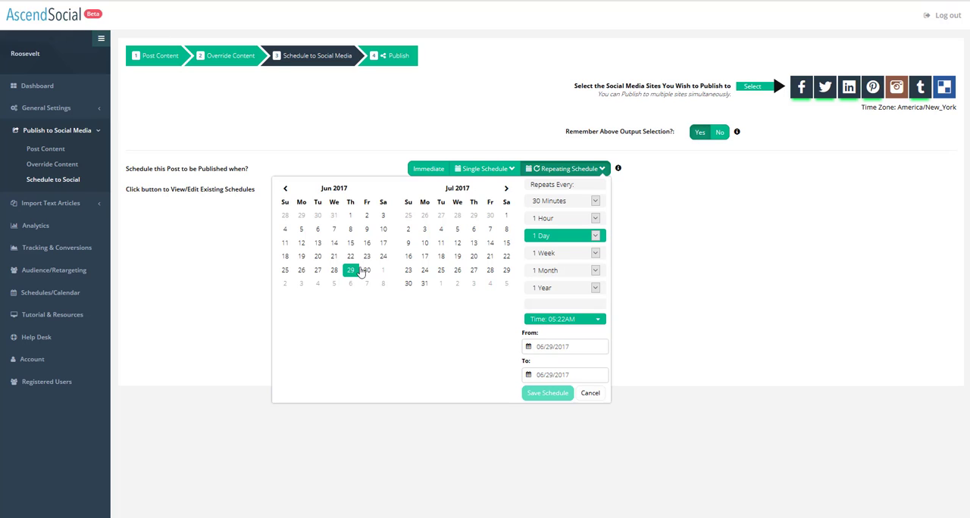
click(458, 257)
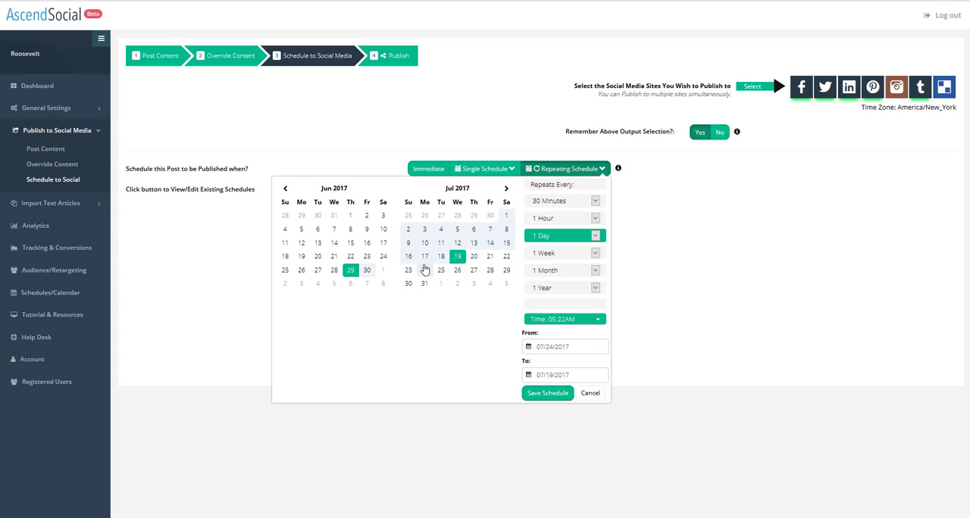
click(441, 229)
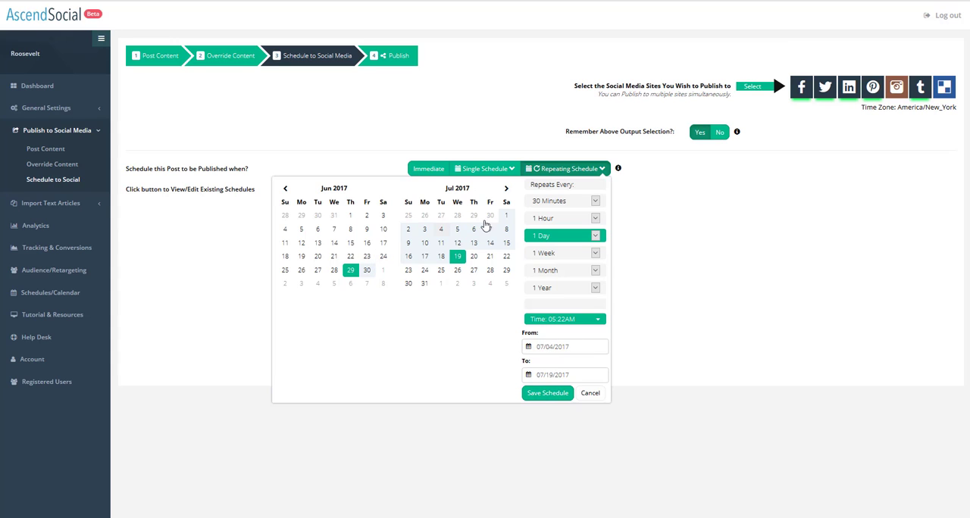
click(540, 396)
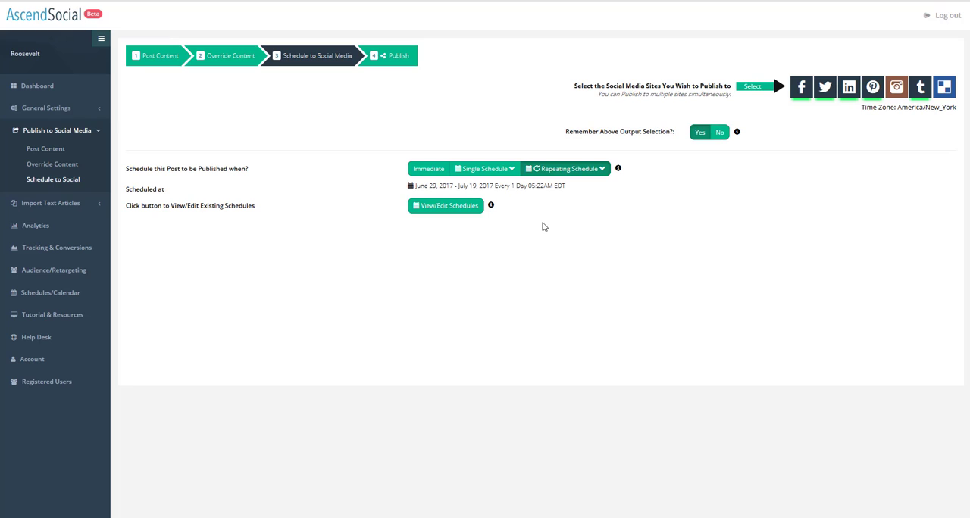
Set a single schedule for June 30, 2017 at 19:05.
click(491, 172)
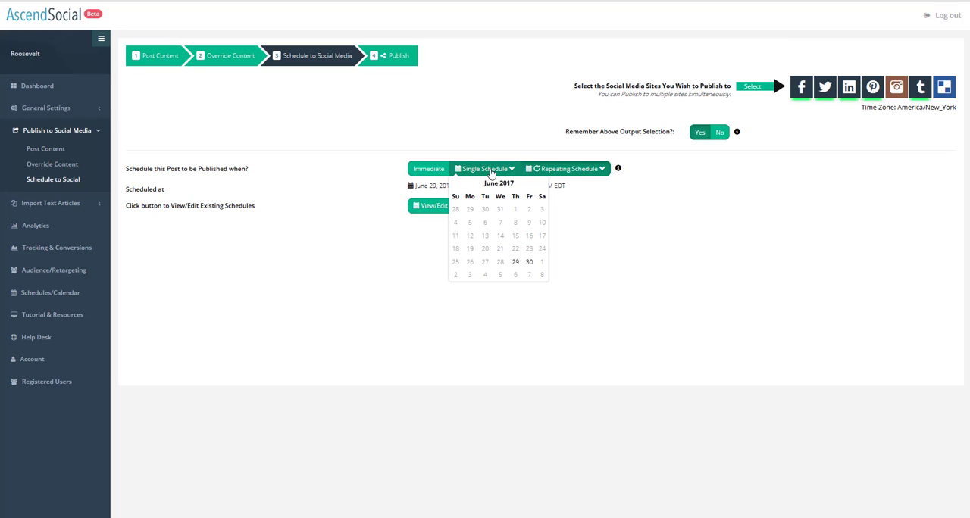
click(529, 262)
click(532, 265)
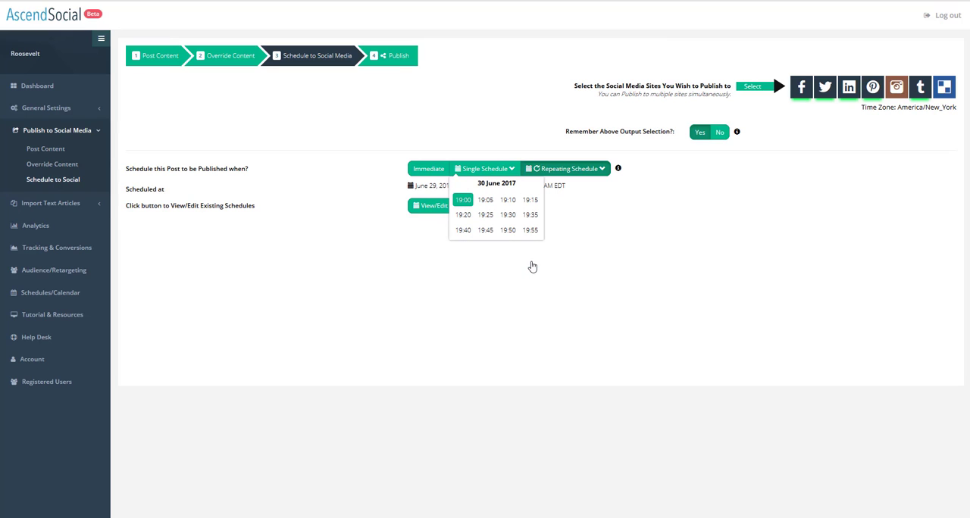
click(485, 200)
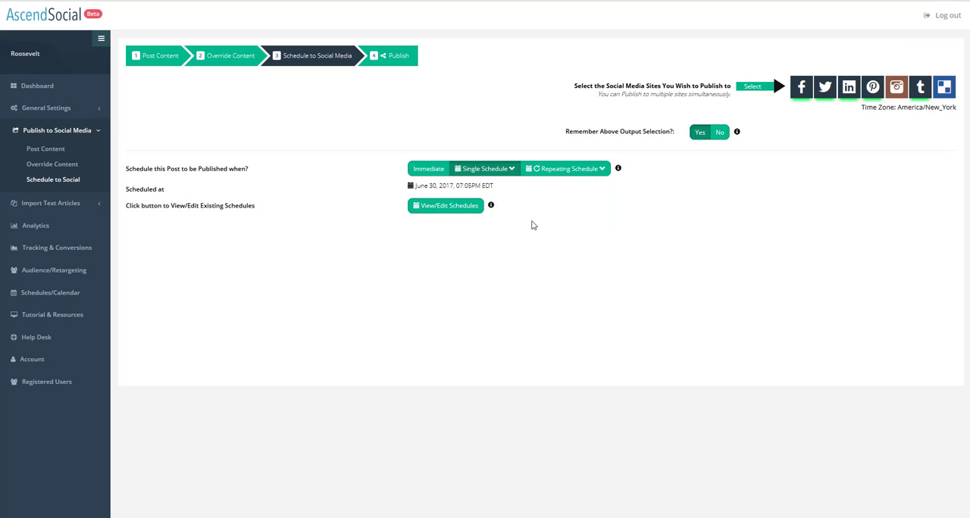
Switch the post to publish immediately and publish it.
click(430, 172)
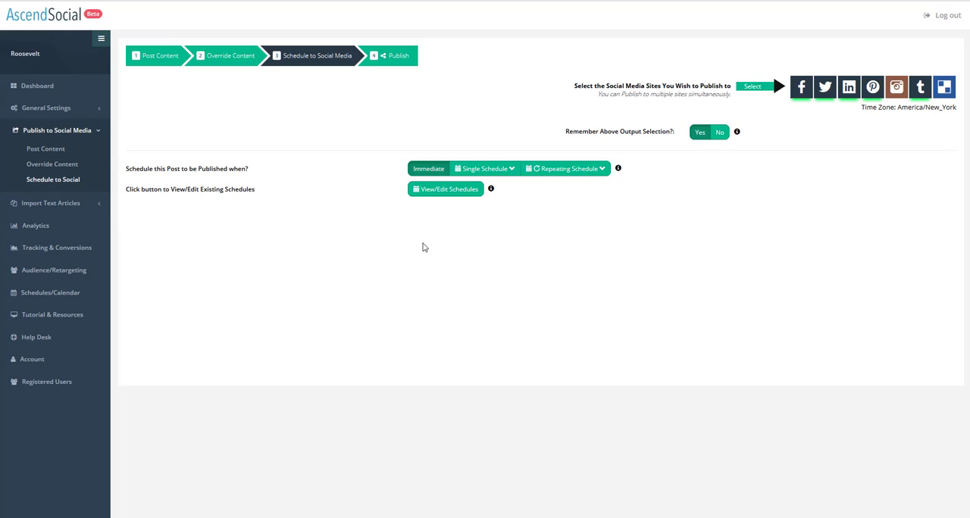
click(400, 60)
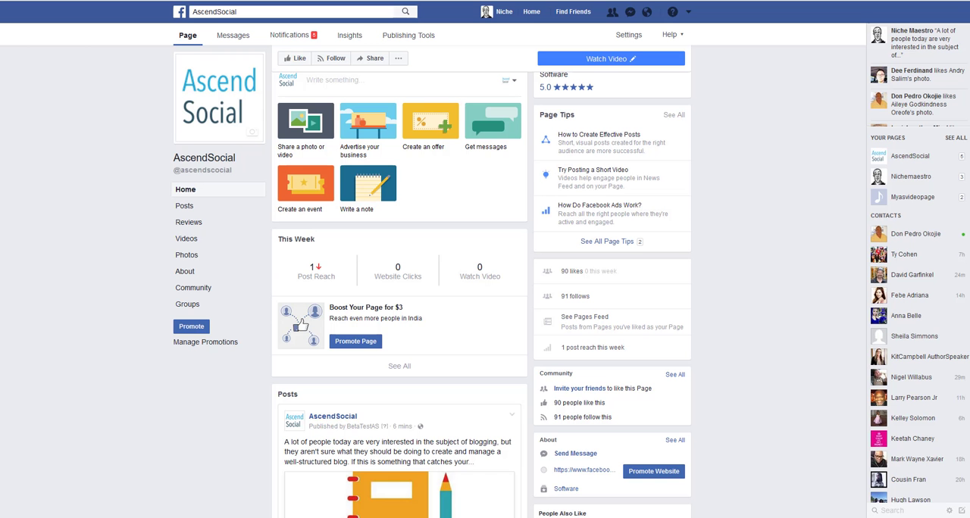
Check the AscendSocial Facebook page and the Pinterest Blogging board for the newly published post.
scroll(435, 242, down, 3)
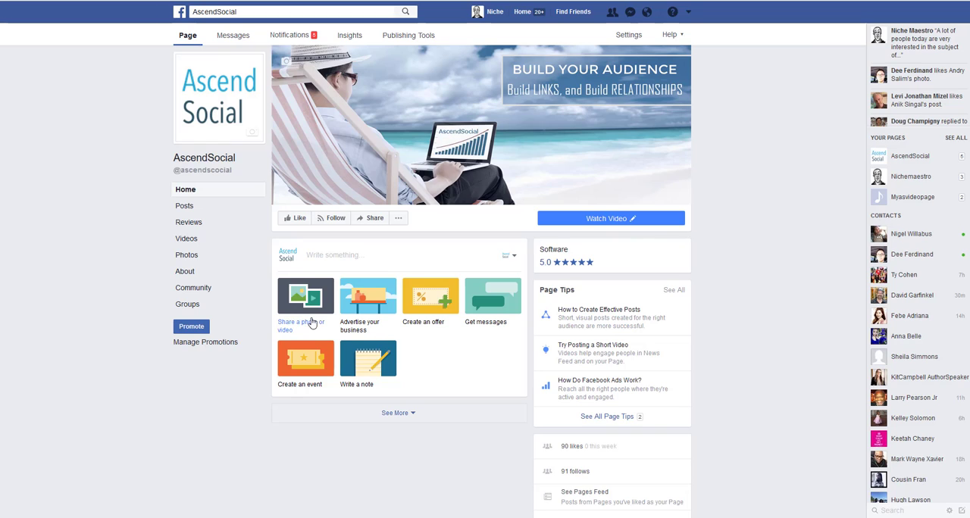
scroll(311, 323, down, 4)
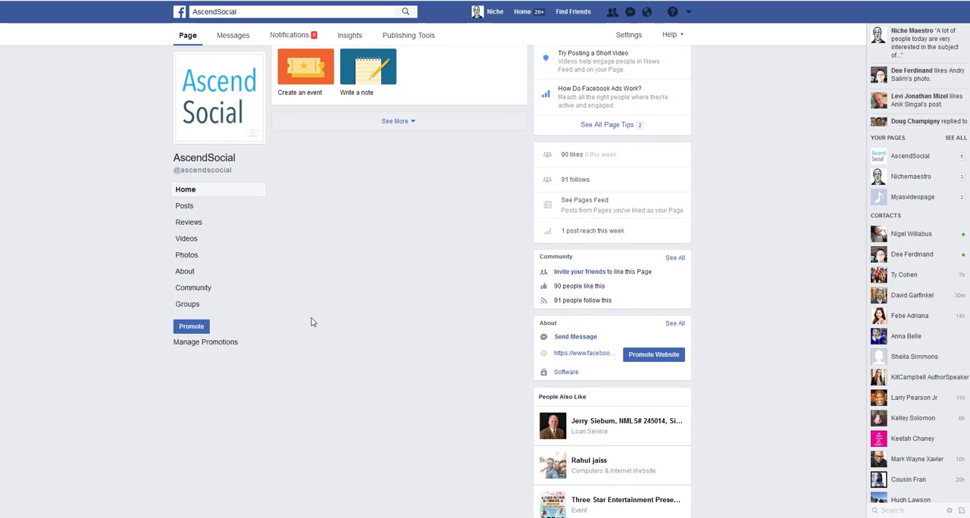
scroll(311, 322, up, 2)
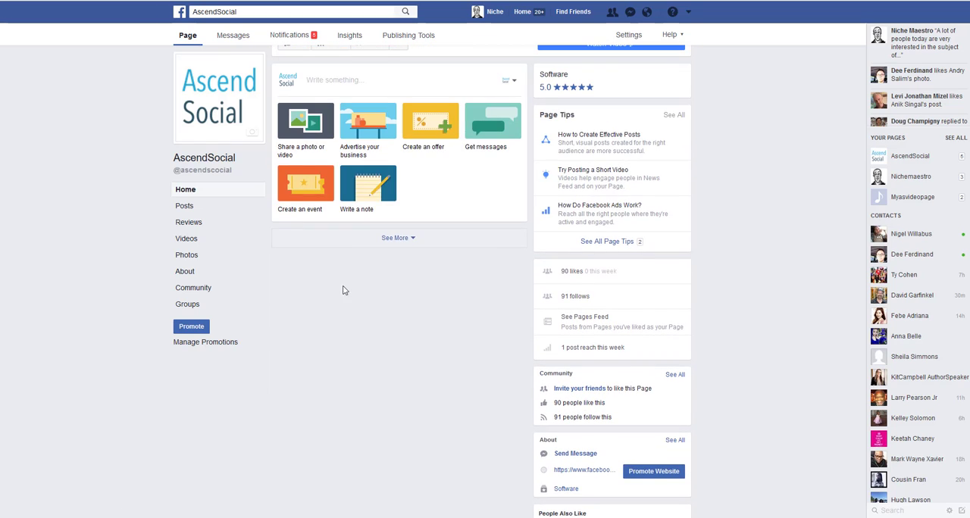
click(395, 240)
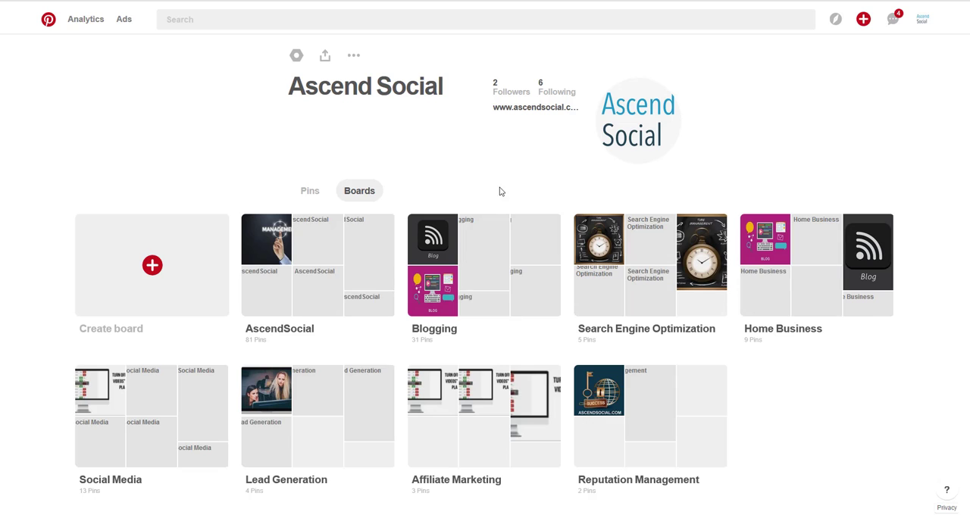
click(438, 247)
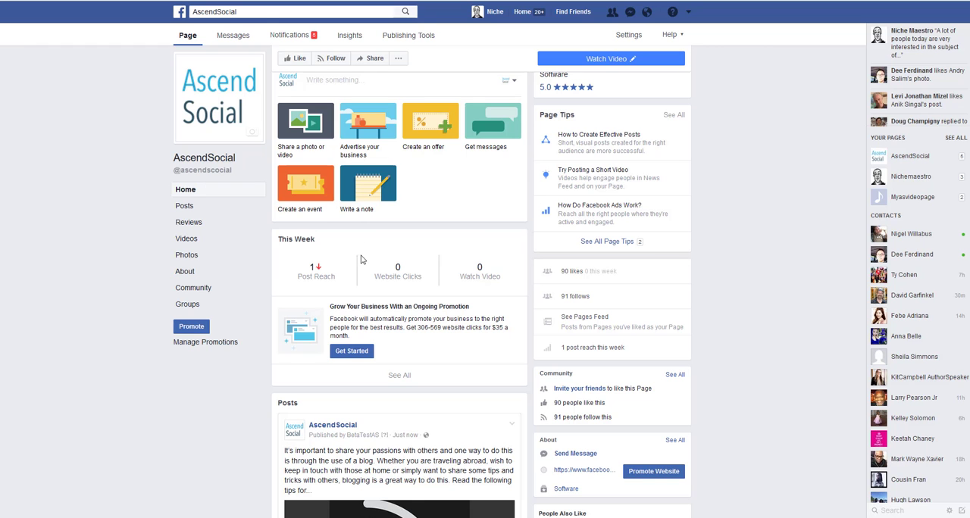
scroll(366, 278, down, 3)
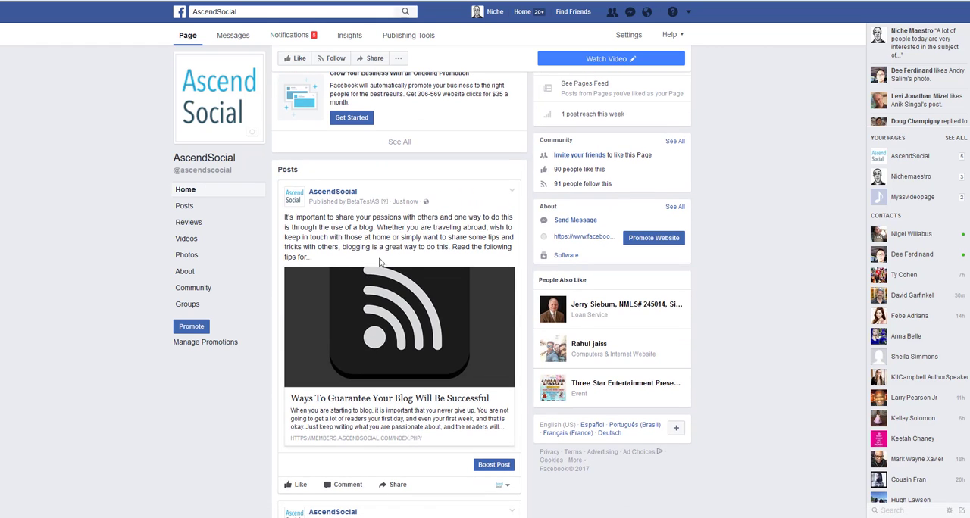
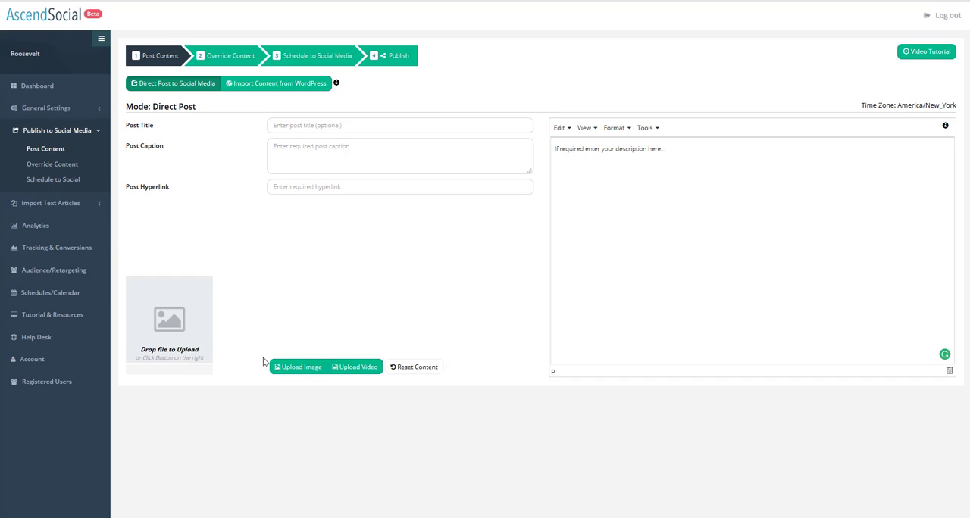
Add the post image from a pasted URL ending in MonkeyPlayrLogo1.png.
click(302, 376)
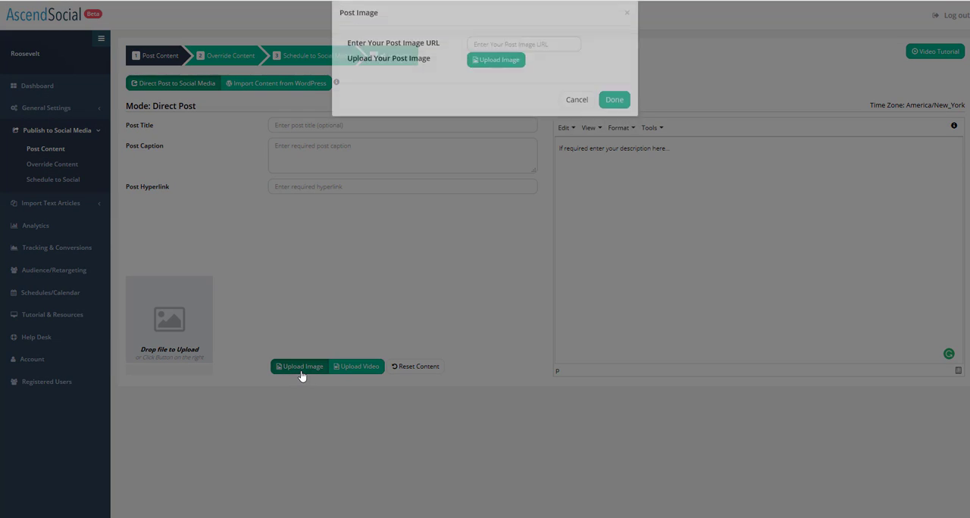
click(489, 60)
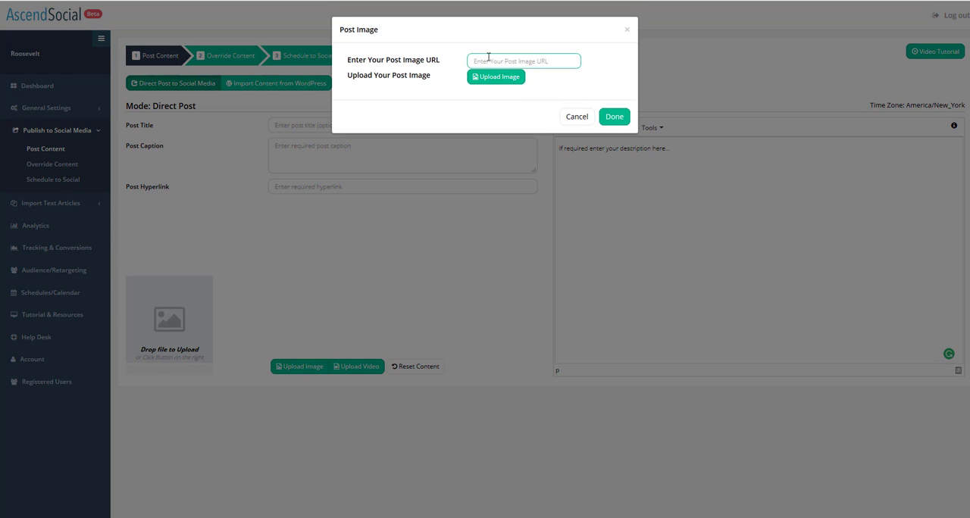
right_click(489, 59)
click(520, 99)
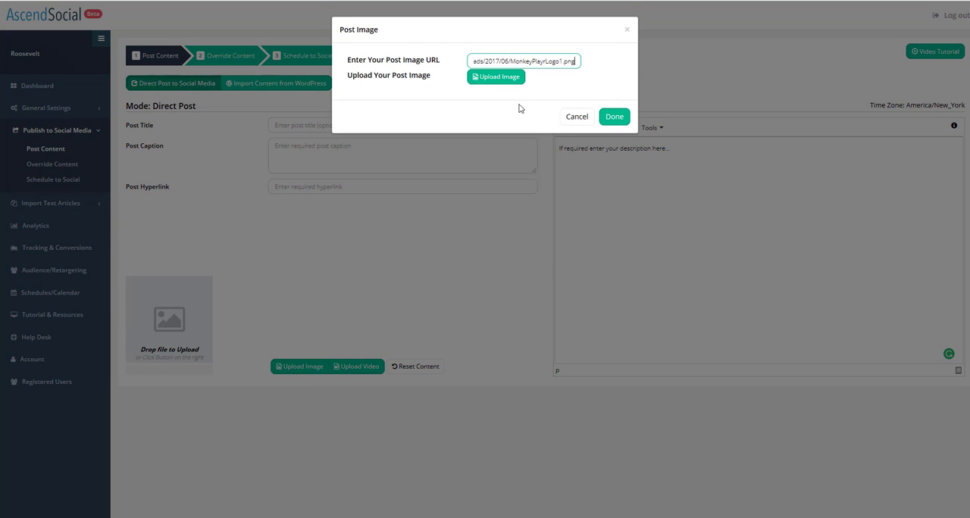
click(615, 117)
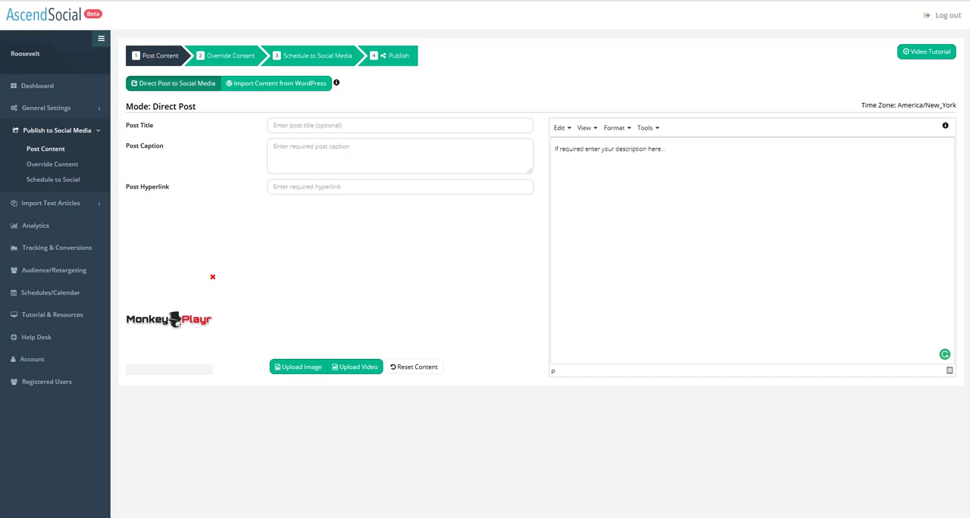
Paste the caption 'Most Website Owners Use Standard YouTube Embed Codes…' and the 'ULTIMATE VIDEO PLAYER BOOST SALES…' headline as title.
click(297, 151)
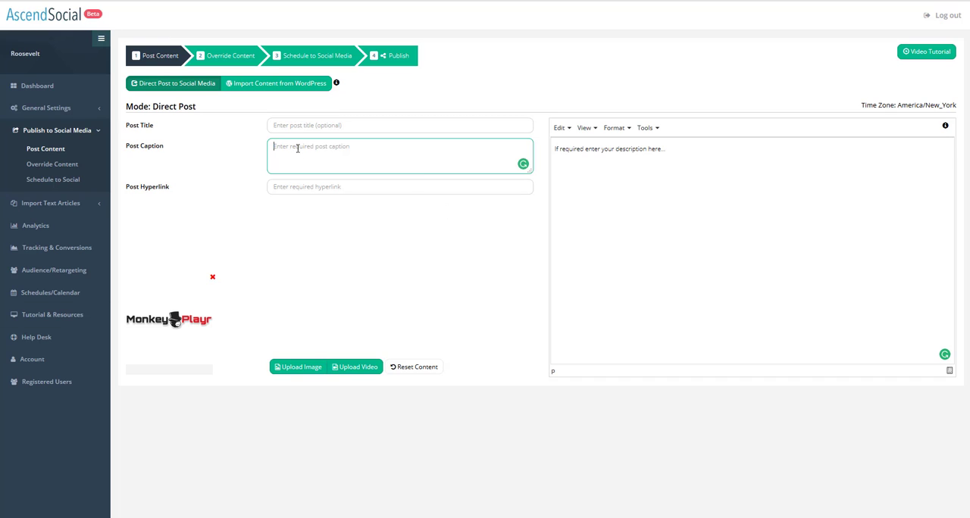
right_click(299, 151)
click(334, 195)
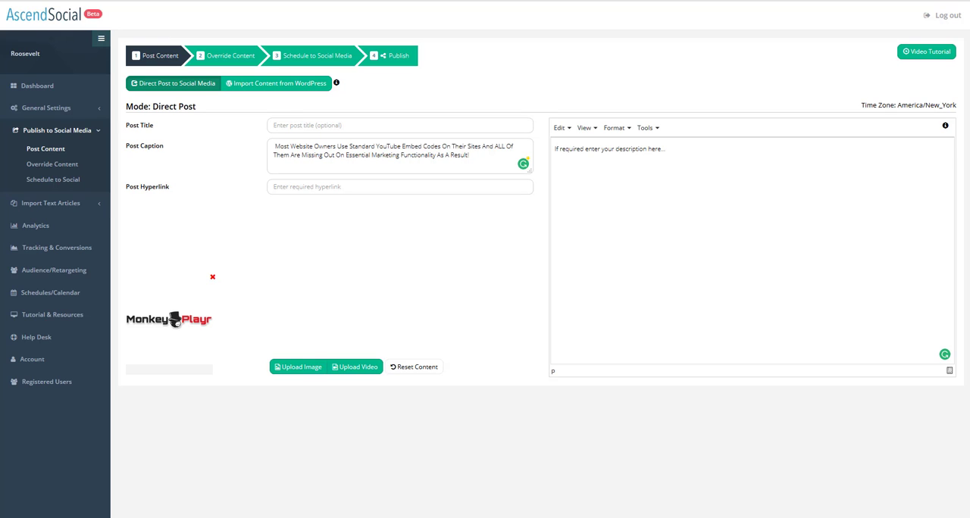
click(321, 125)
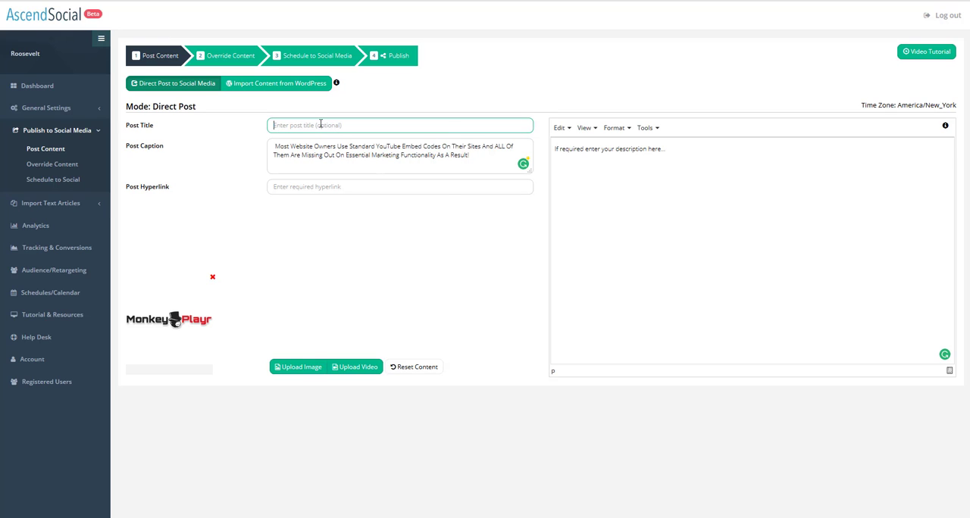
right_click(321, 126)
click(341, 167)
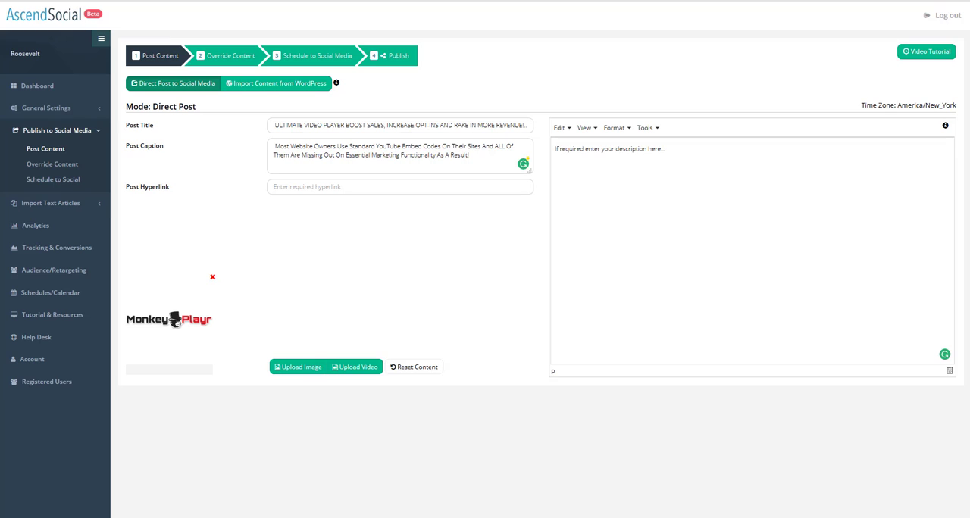
right_click(318, 191)
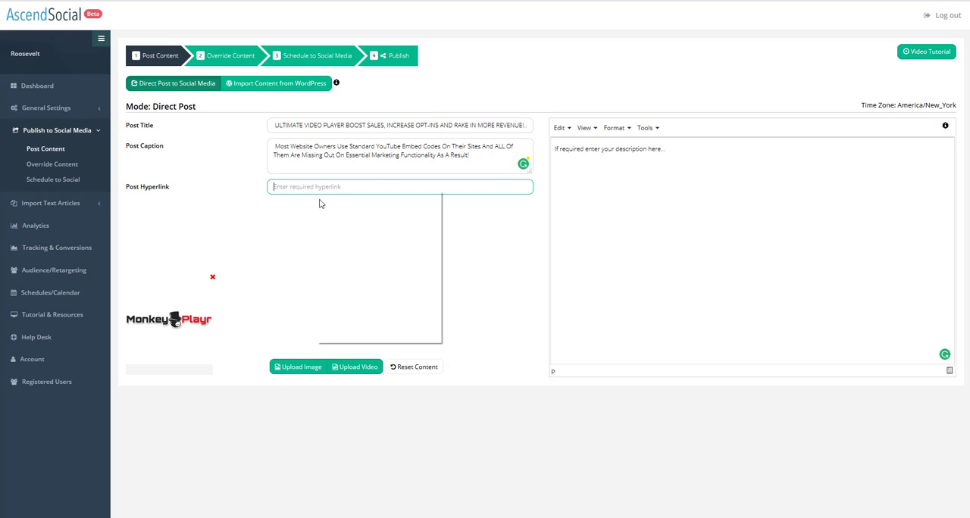
click(342, 233)
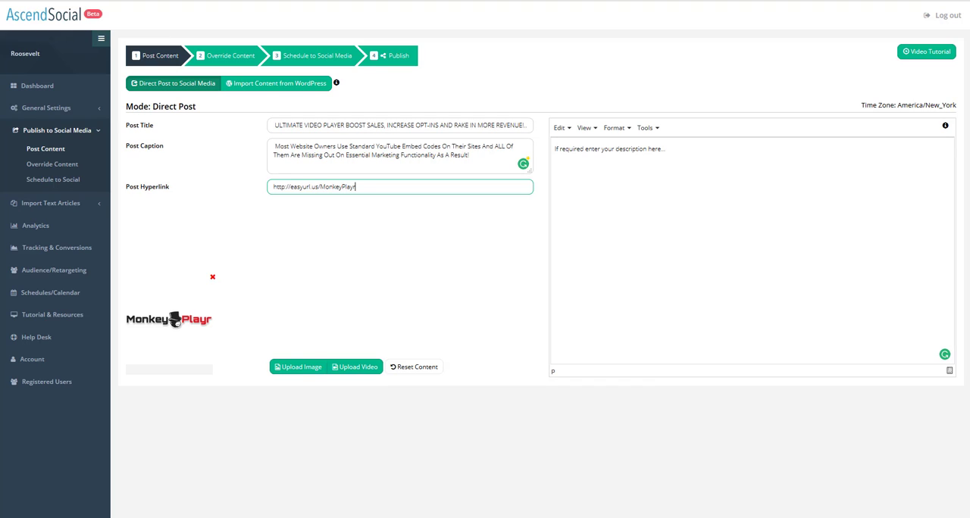
key(Tab)
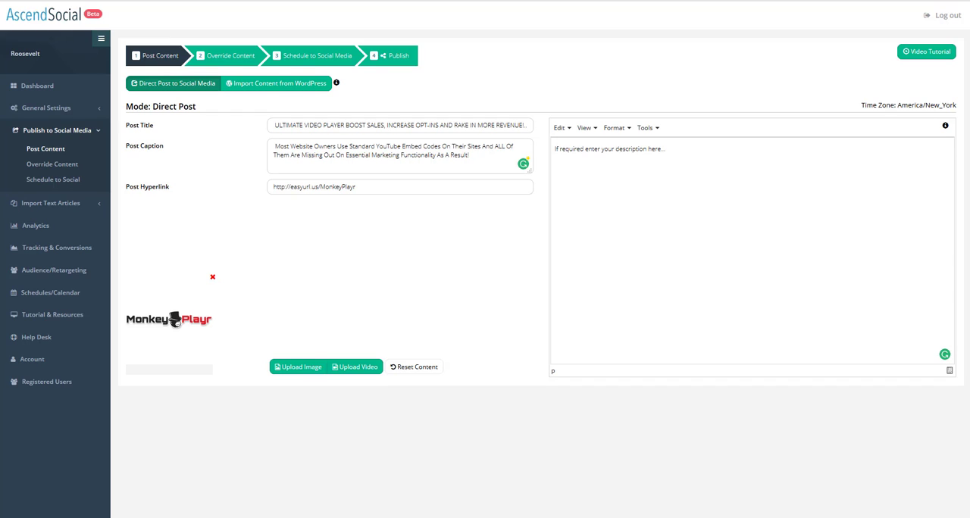
click(563, 147)
right_click(565, 149)
click(589, 188)
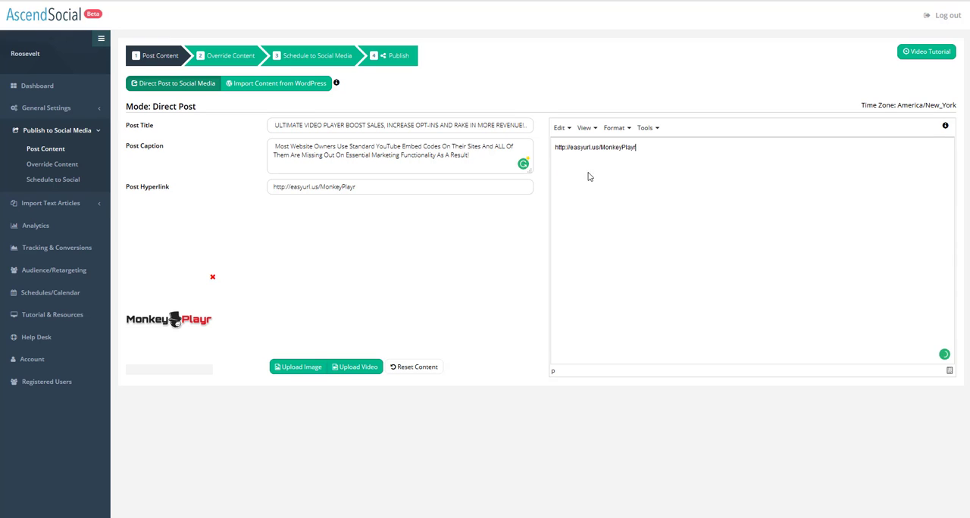
drag(605, 147, 510, 150)
key(BackSpace)
Move the headline text out of the title field into the description editor.
right_click(290, 126)
click(313, 196)
click(327, 128)
right_click(328, 128)
click(339, 194)
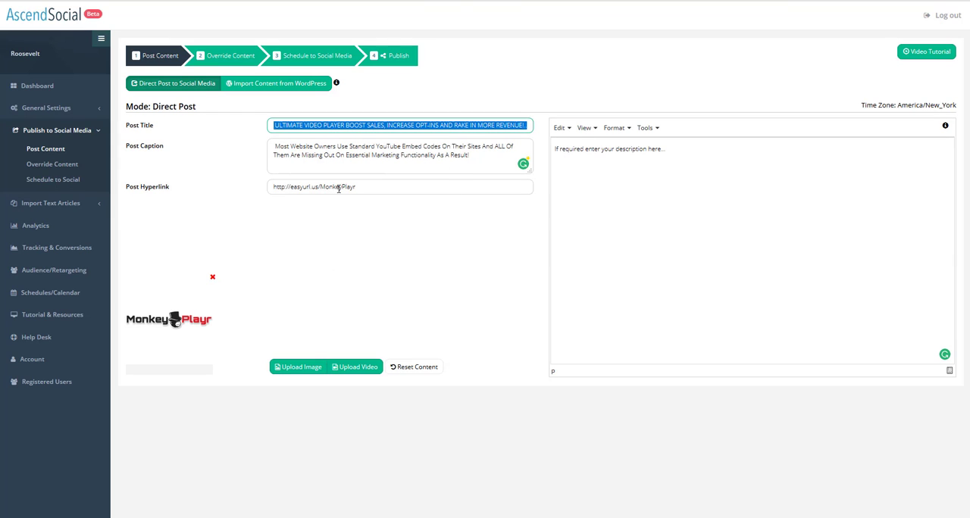
key(BackSpace)
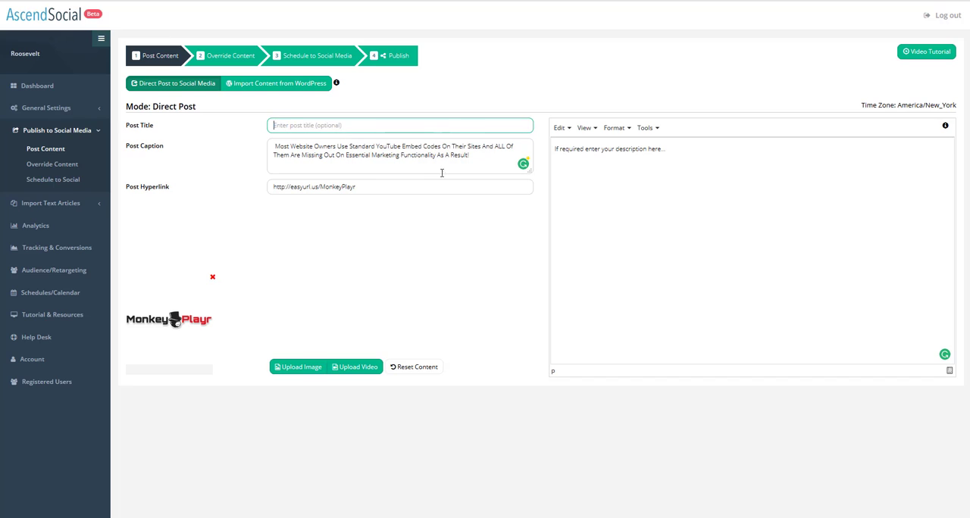
click(570, 162)
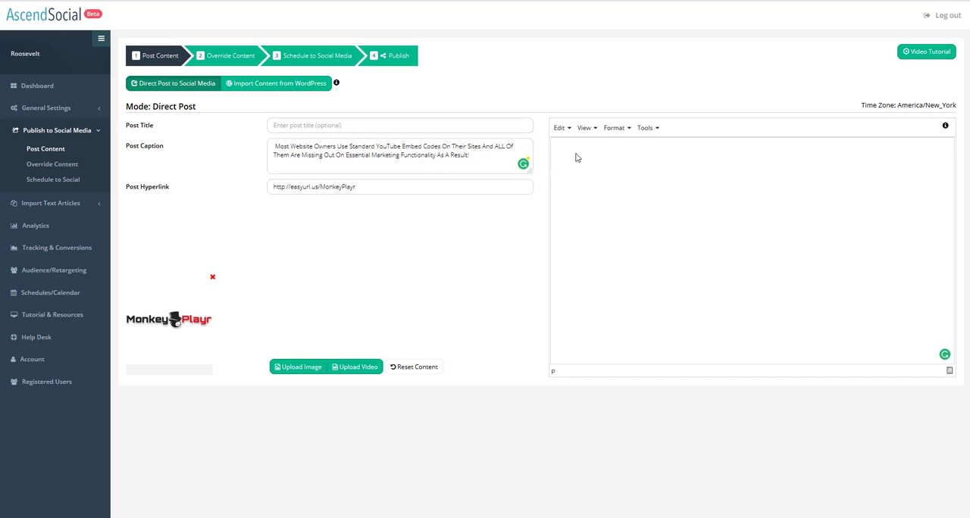
text(THE ULTIMATE VIDEO PLAYER BOOST SALES, INCREASE OPT-INS AND RAKE IN MORE REVENUE!.)
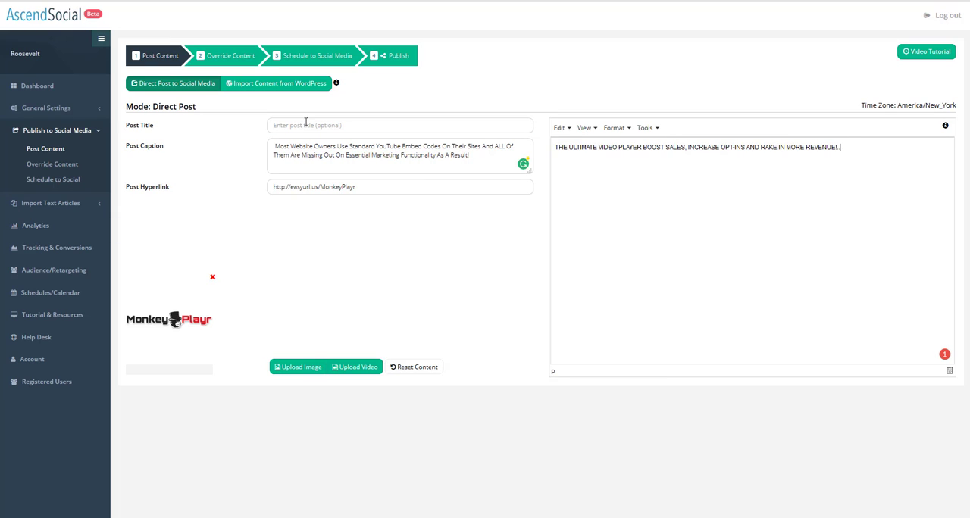
Set the post title to Monkey Playr Unlimited Video Player.
right_click(306, 123)
click(337, 168)
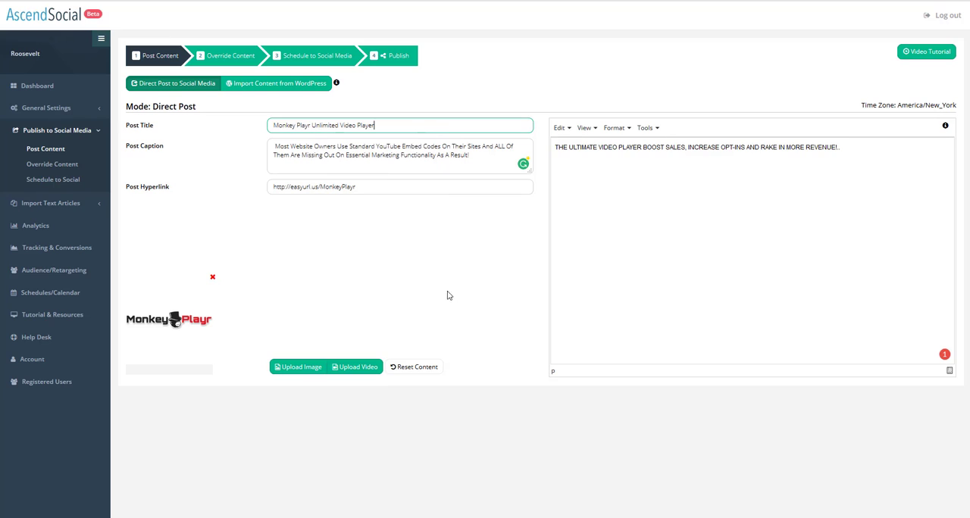
click(450, 294)
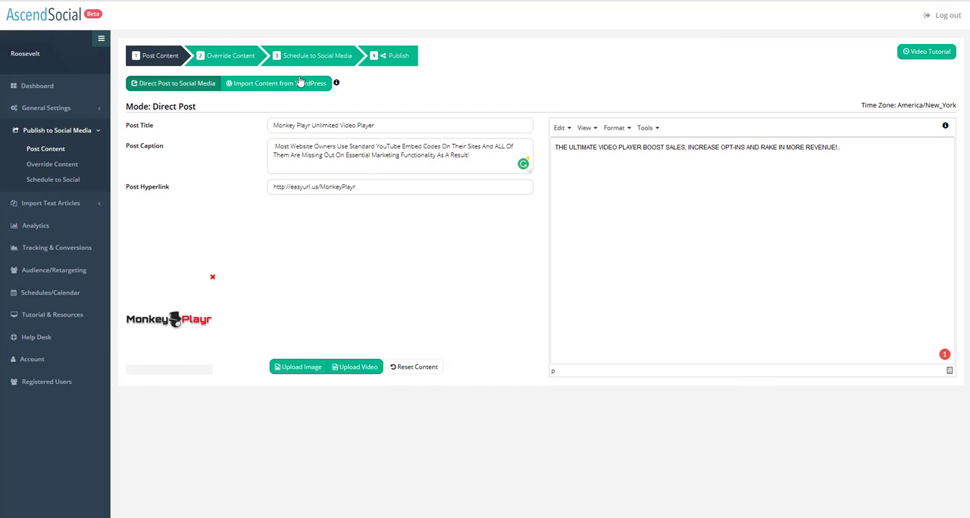
In the content overrides, select the Facebook accounts Niche Maestro, AscendSocial and Nichemaestro.
click(219, 57)
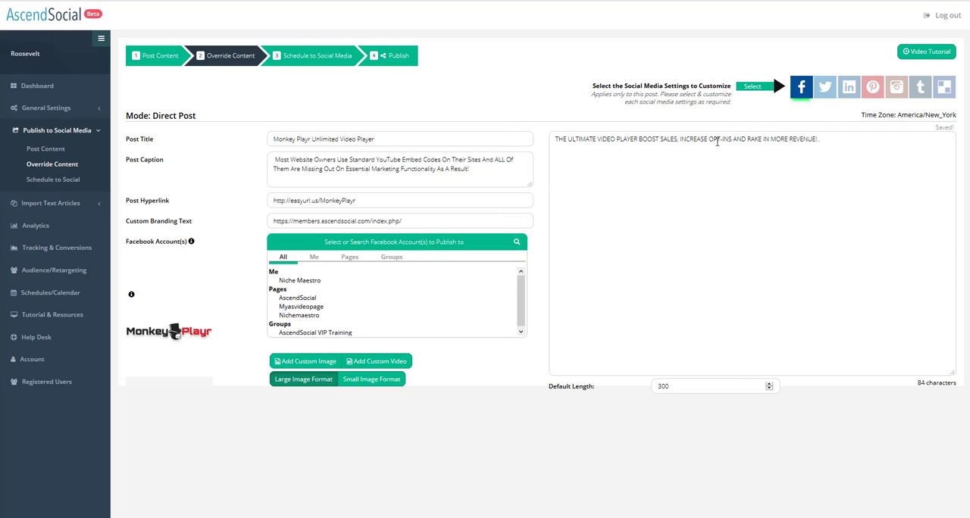
click(309, 281)
ctrl+click(307, 297)
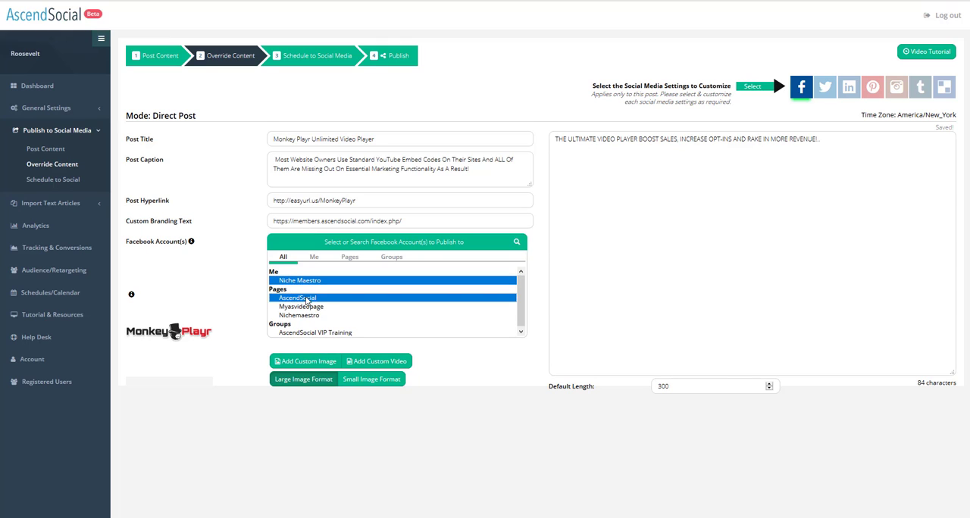
ctrl+click(301, 316)
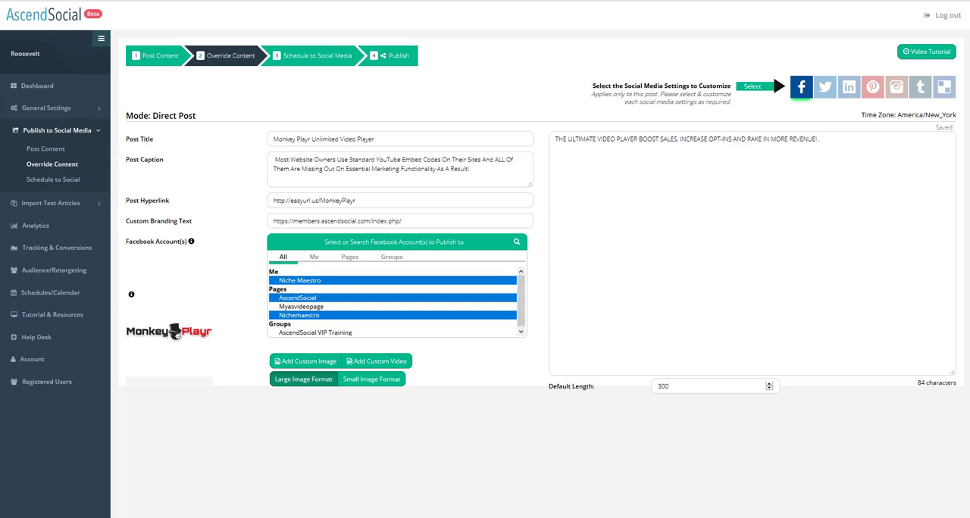
Add a custom Facebook video from the YouTube URL youtube.com/watch?v=NsF1IYdh1Xo.
click(379, 363)
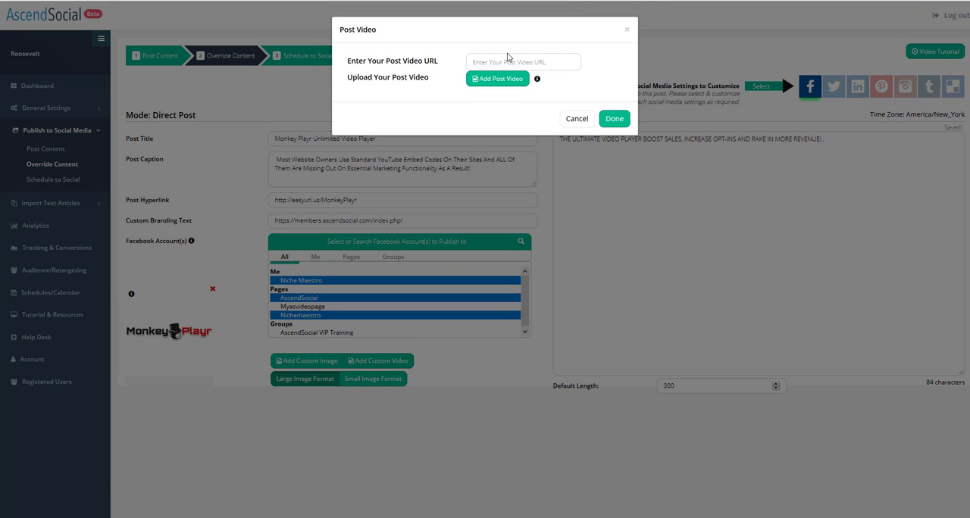
click(501, 61)
right_click(503, 61)
click(558, 101)
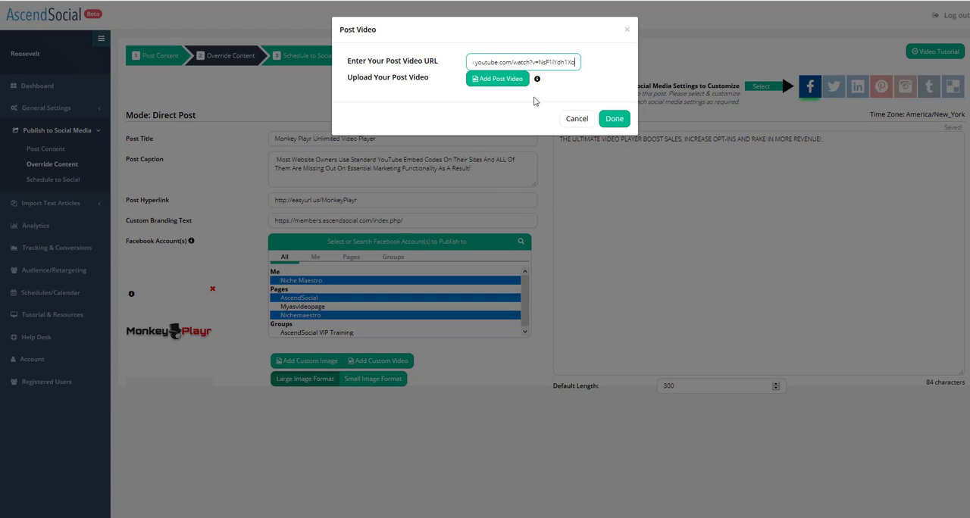
click(614, 119)
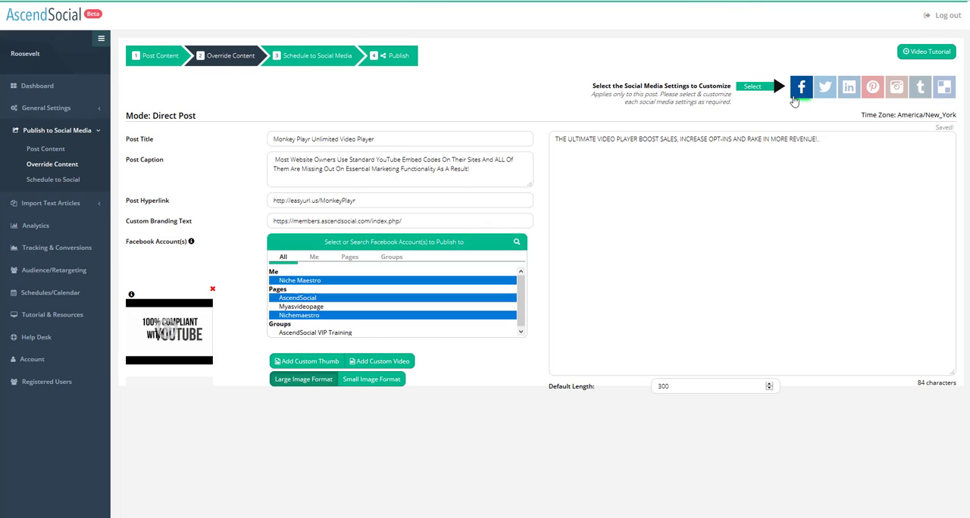
Switch to the Twitter overrides and add a custom video by pasting a YouTube URL.
click(825, 88)
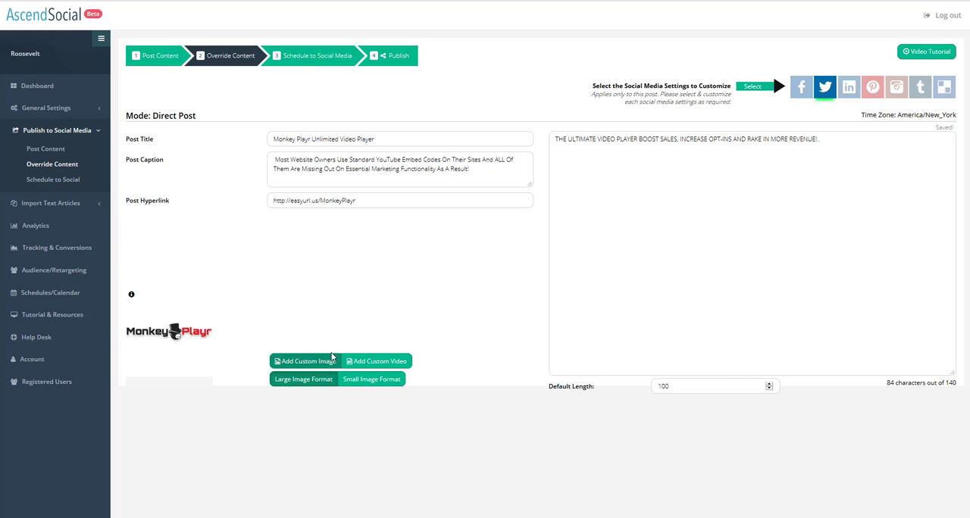
click(379, 361)
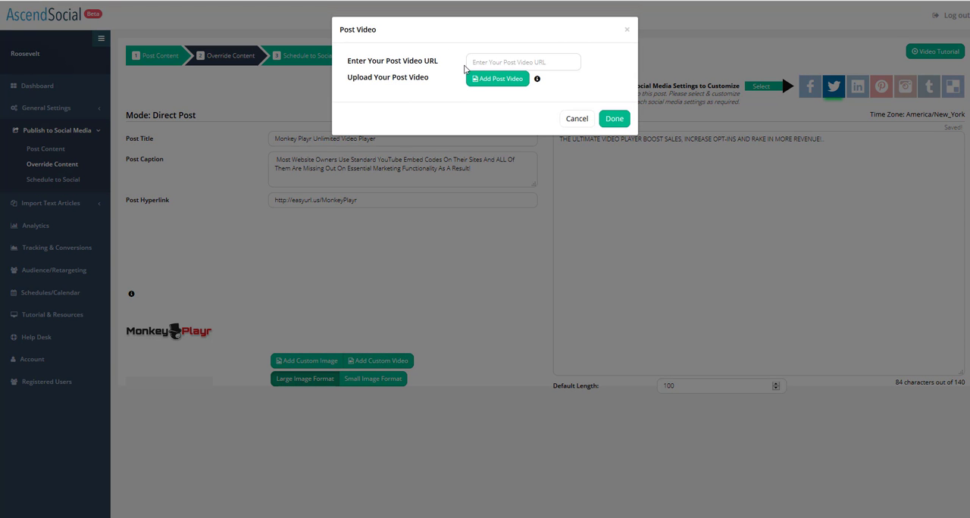
click(473, 62)
right_click(482, 62)
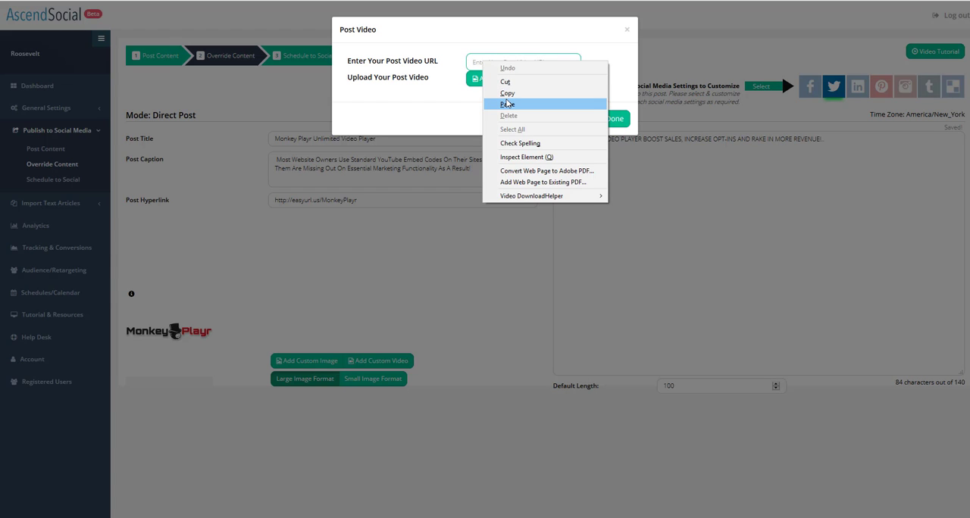
click(506, 103)
click(622, 119)
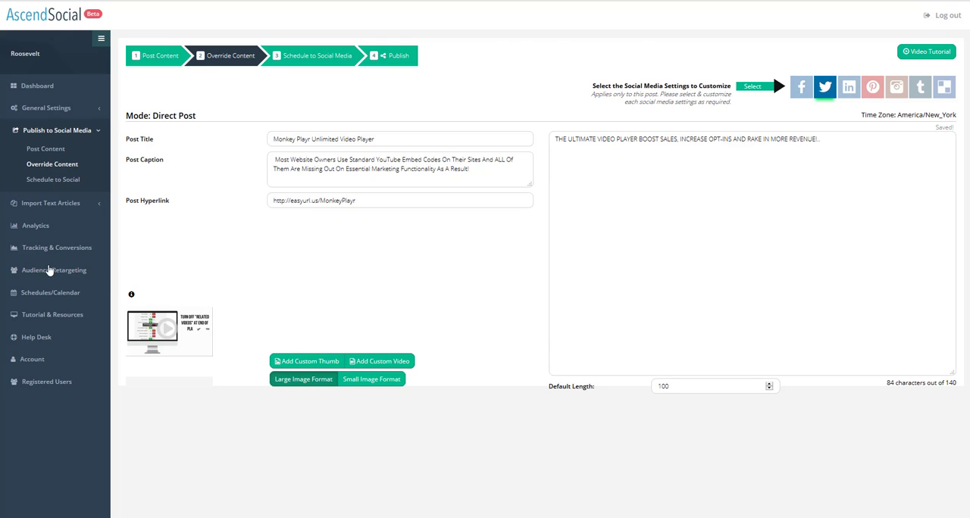
Switch to the LinkedIn overrides and add a custom video by pasting a YouTube URL.
click(848, 89)
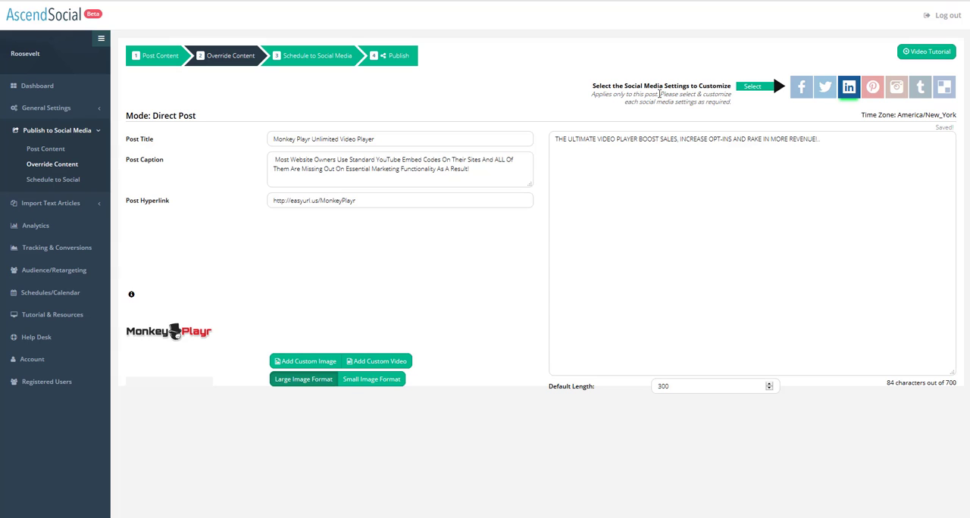
click(378, 367)
click(474, 62)
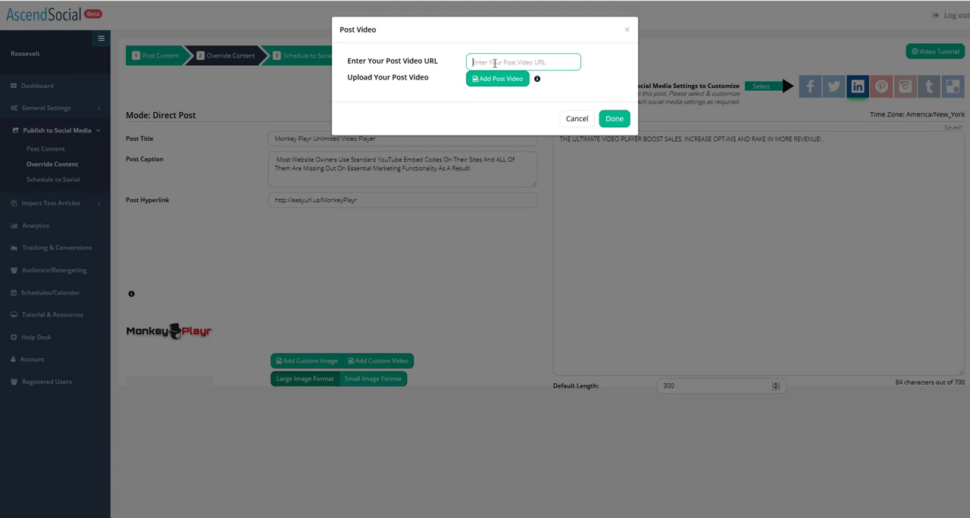
right_click(492, 65)
click(523, 106)
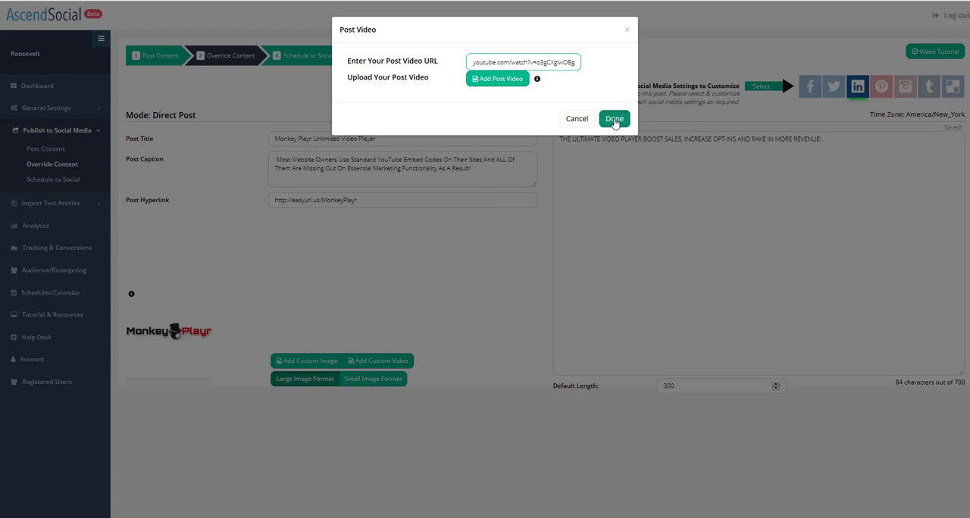
click(617, 119)
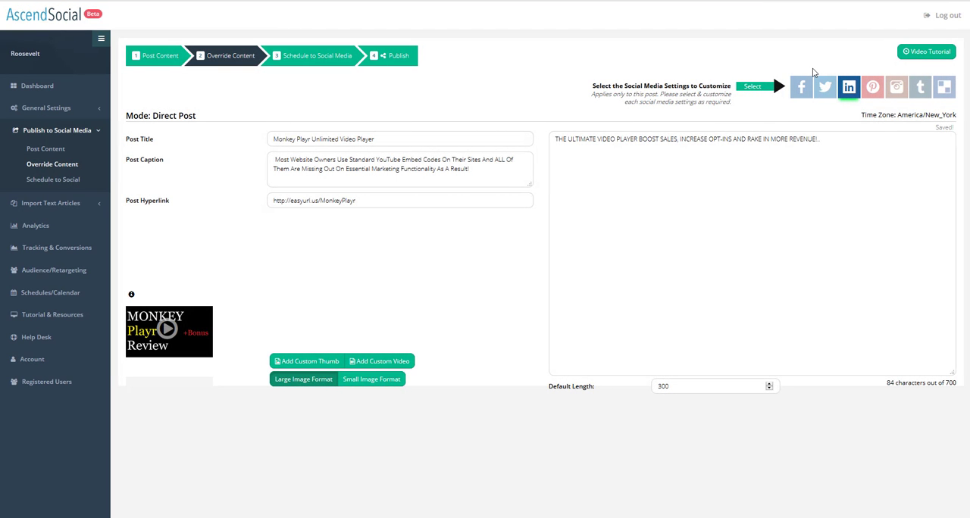
Review the Pinterest, Tumblr and Facebook override settings.
click(873, 88)
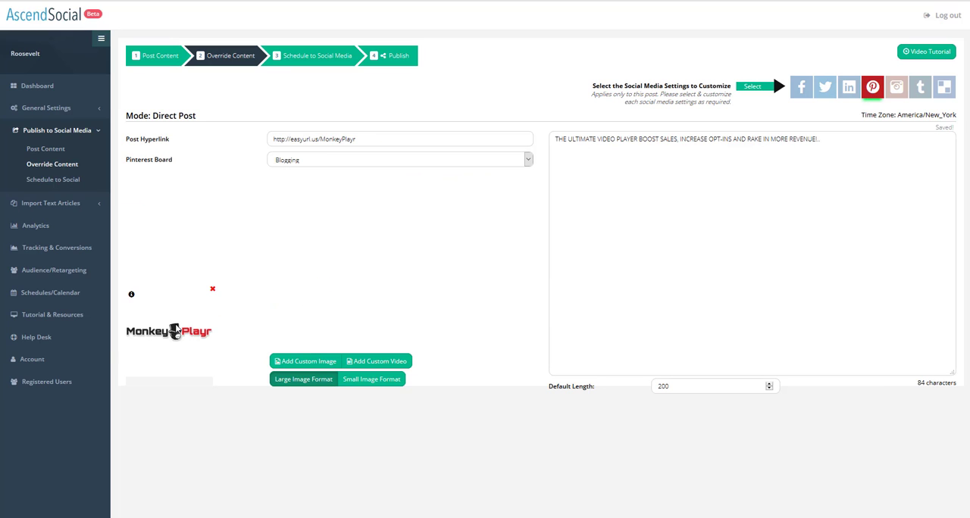
click(920, 88)
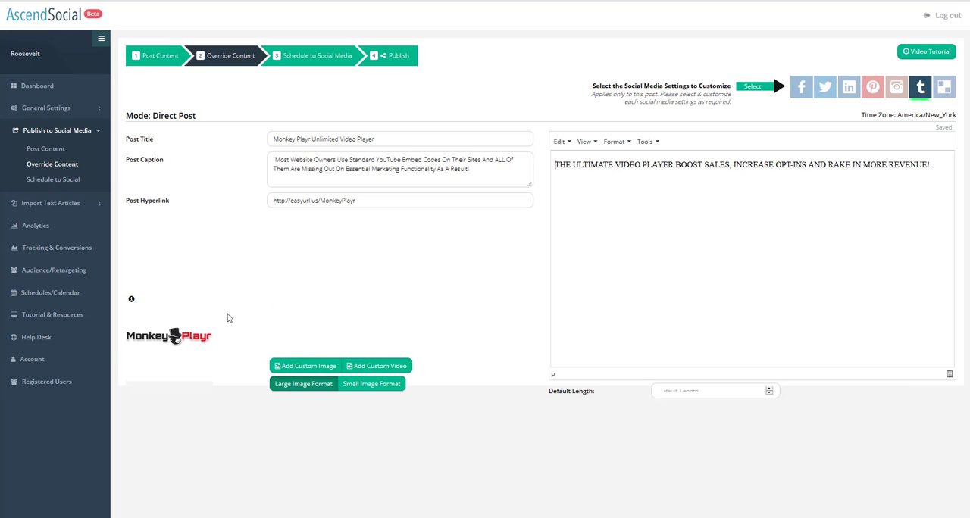
click(805, 89)
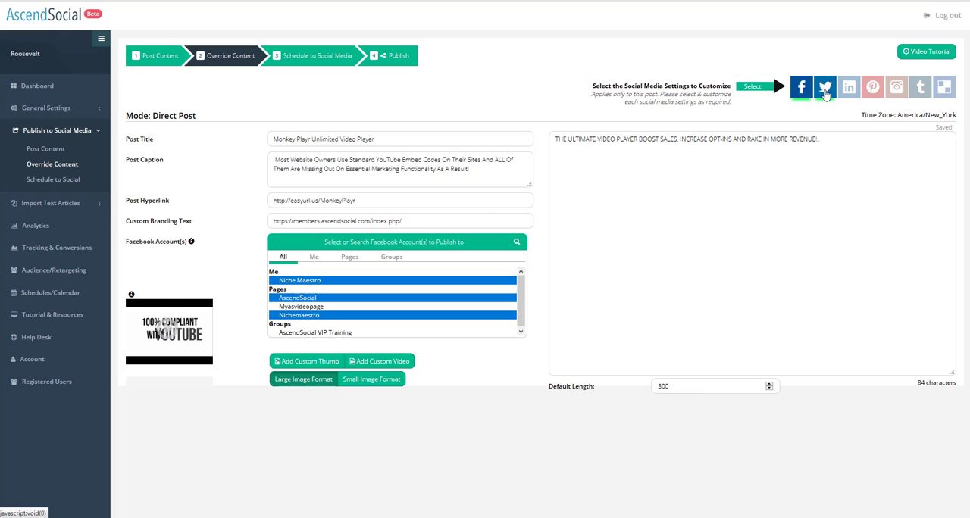
Review the Twitter, LinkedIn and Facebook override settings by switching between the networks.
click(825, 90)
click(848, 90)
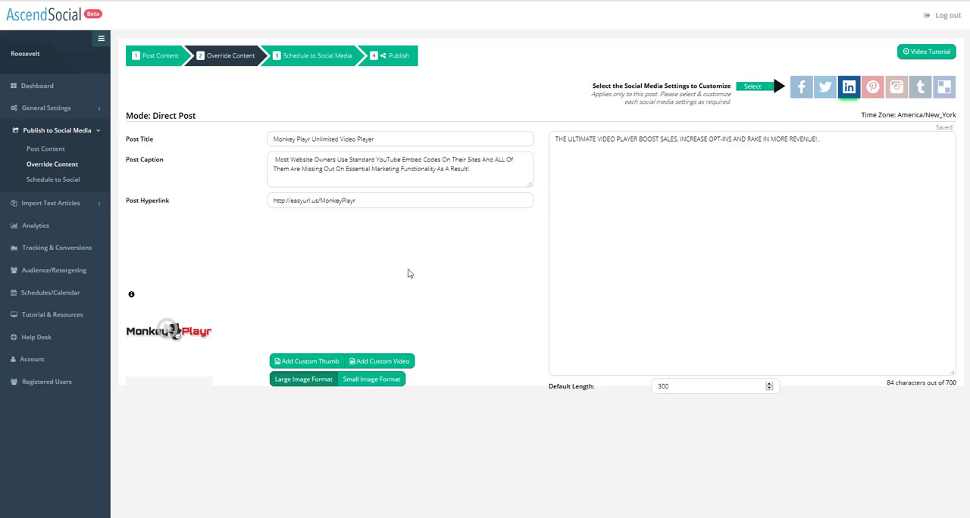
click(827, 89)
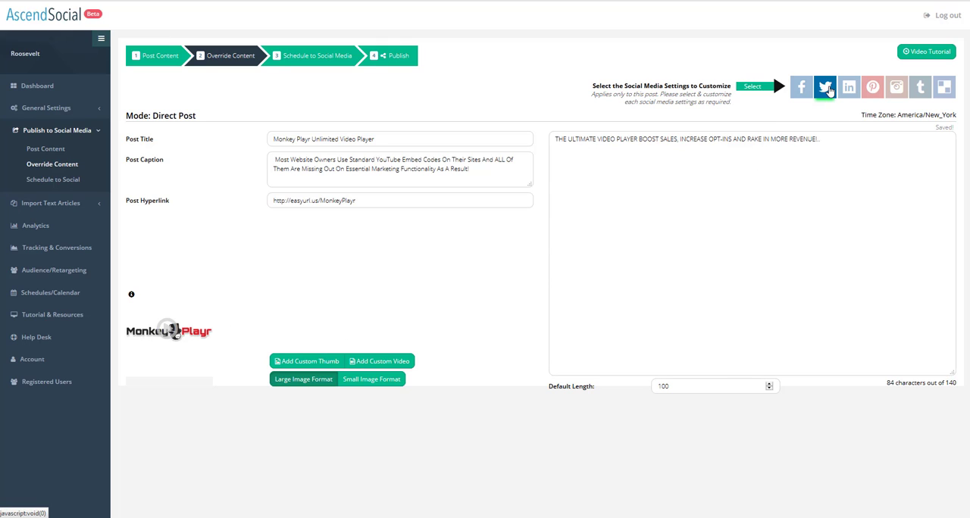
click(801, 87)
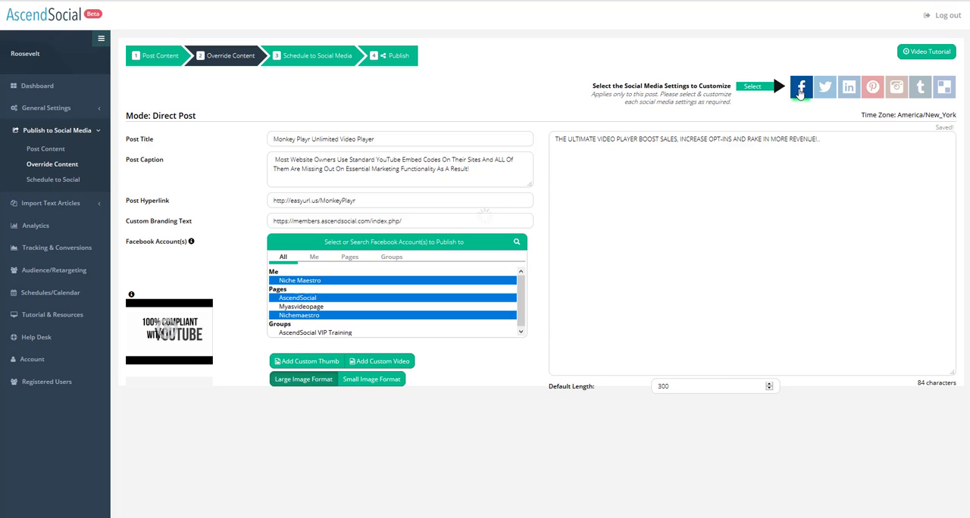
click(827, 90)
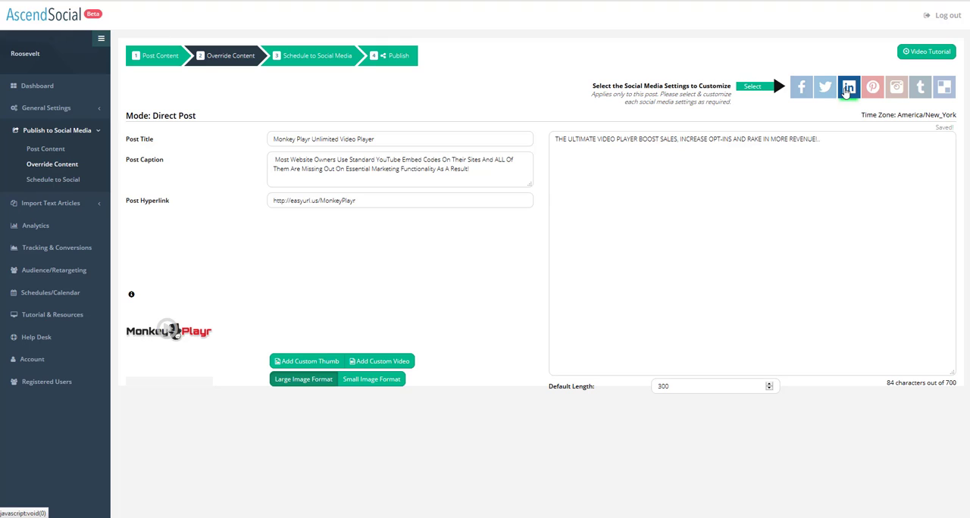
Add a custom LinkedIn video by pasting a YouTube video URL and confirming.
click(847, 90)
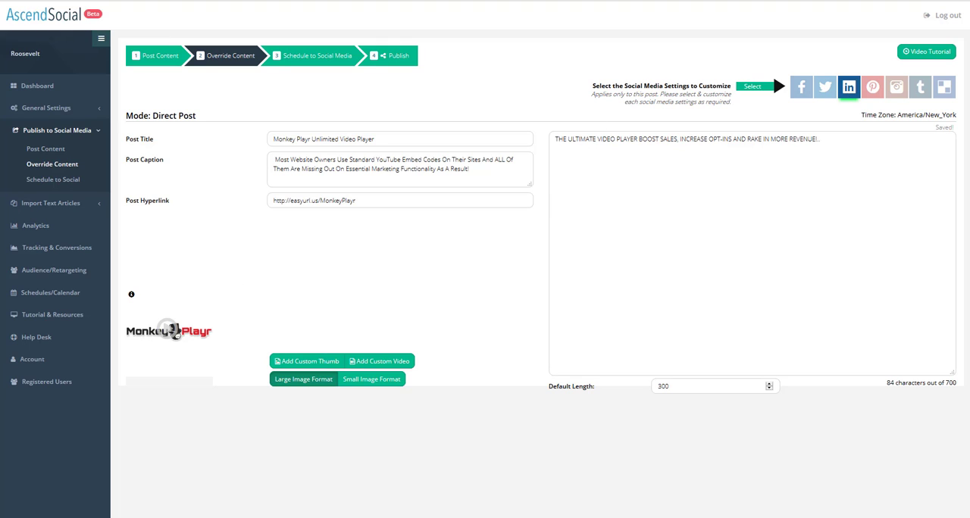
click(379, 362)
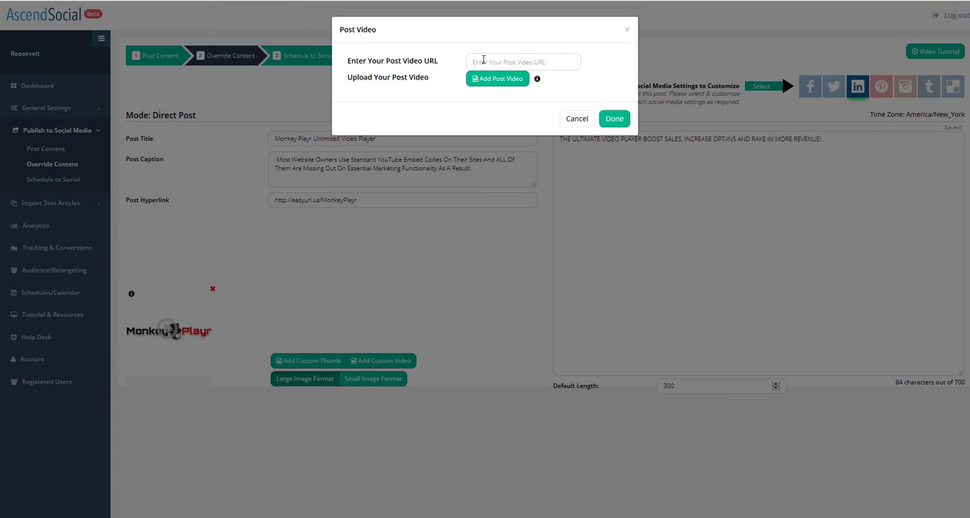
click(473, 62)
right_click(482, 61)
click(502, 104)
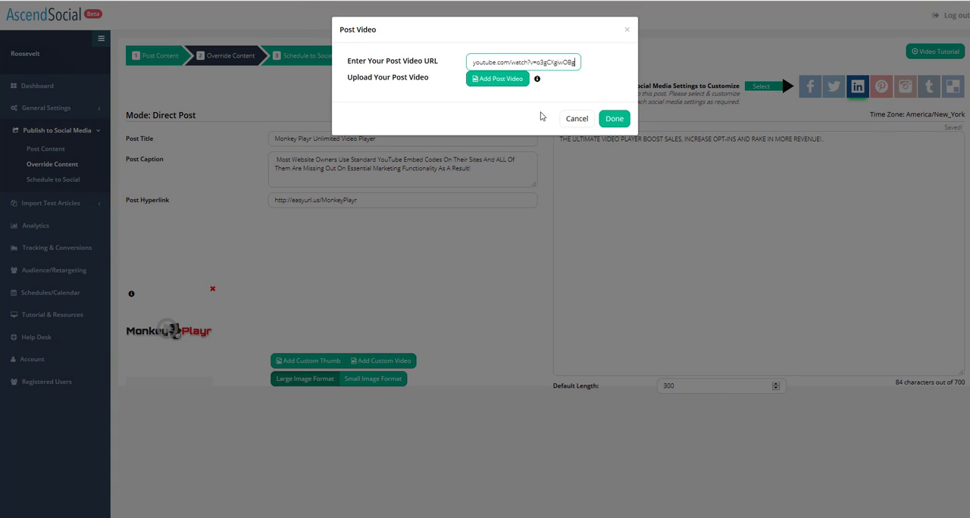
click(596, 119)
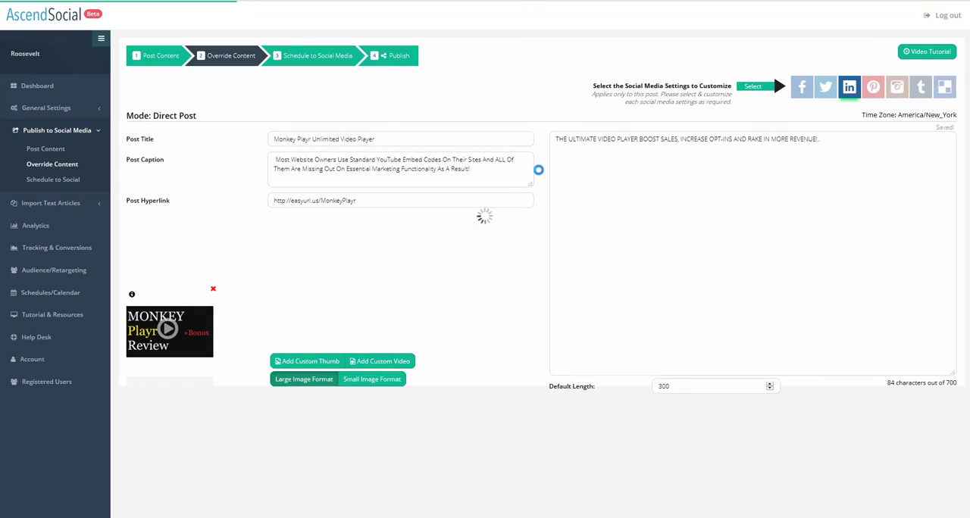
Add a custom Twitter video by pasting a YouTube video URL and confirming.
click(823, 99)
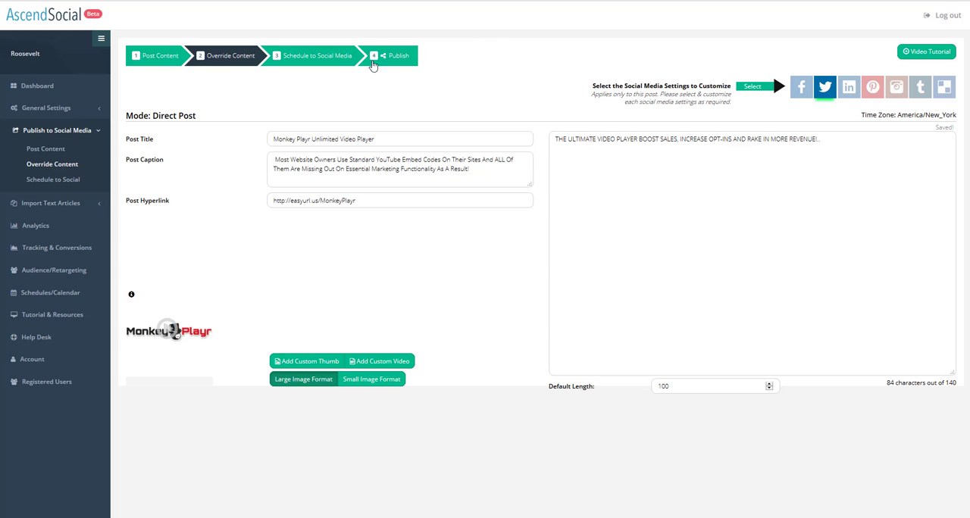
click(380, 363)
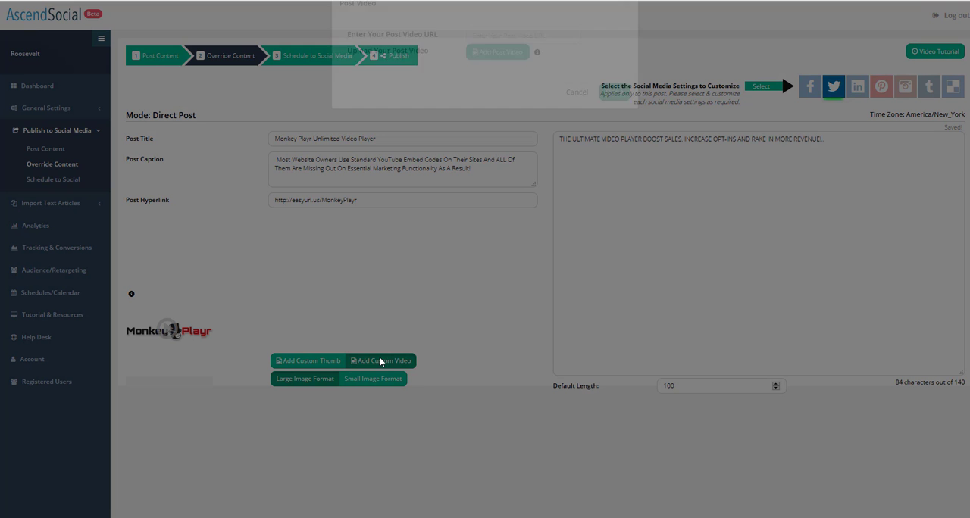
click(493, 61)
right_click(493, 61)
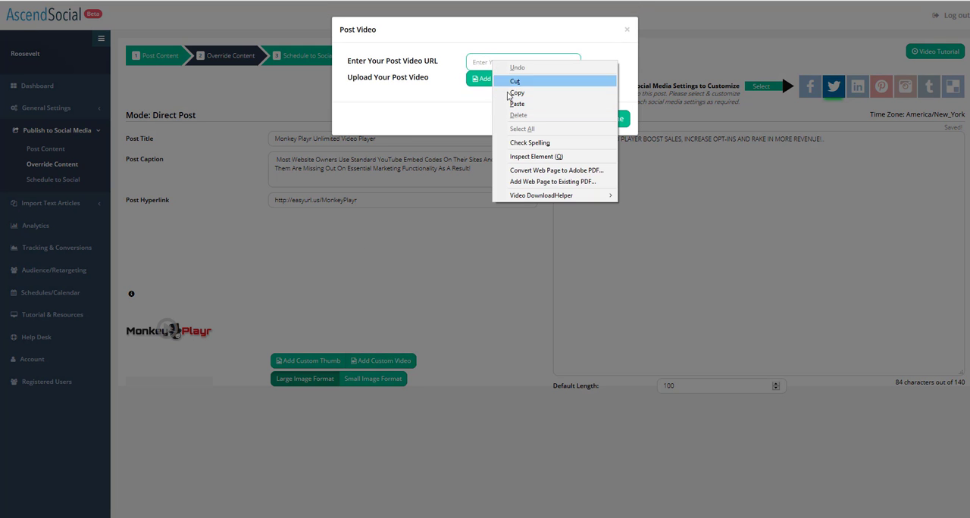
click(514, 101)
click(623, 121)
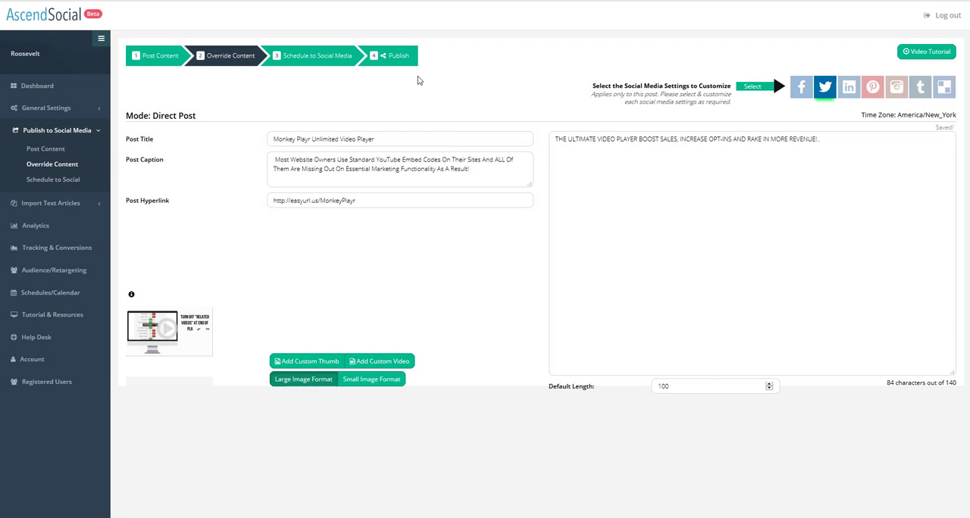
Go through scheduling and publish the post immediately to the selected networks.
click(320, 62)
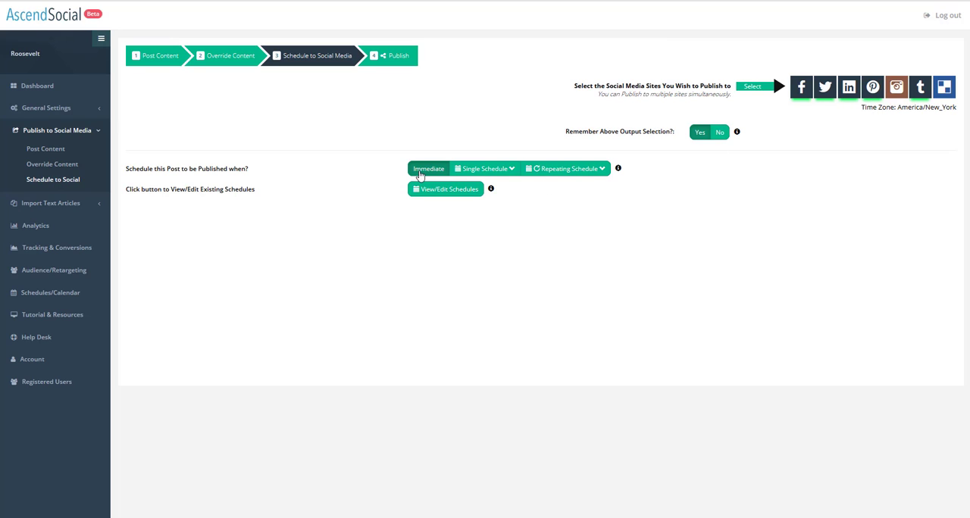
click(396, 57)
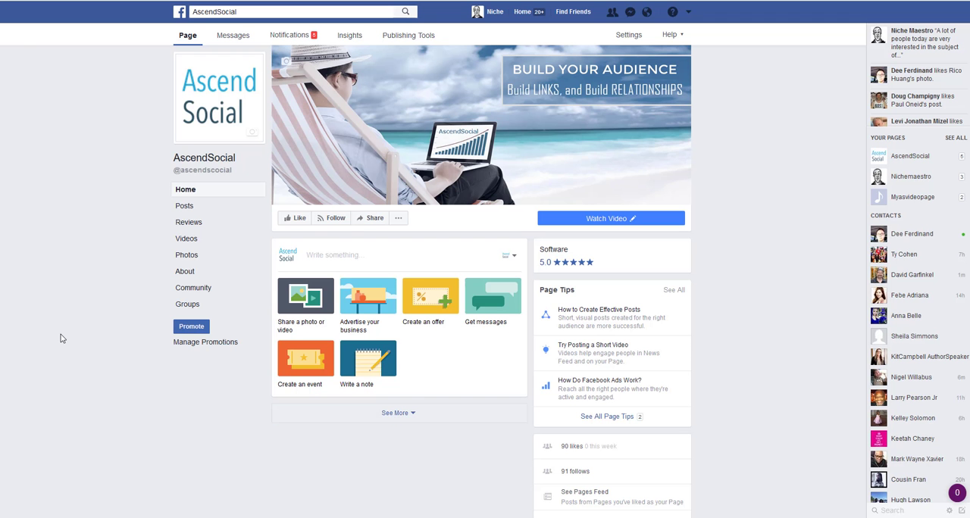
Check the published post on the Facebook page and the LinkedIn activity feed.
scroll(71, 336, down, 3)
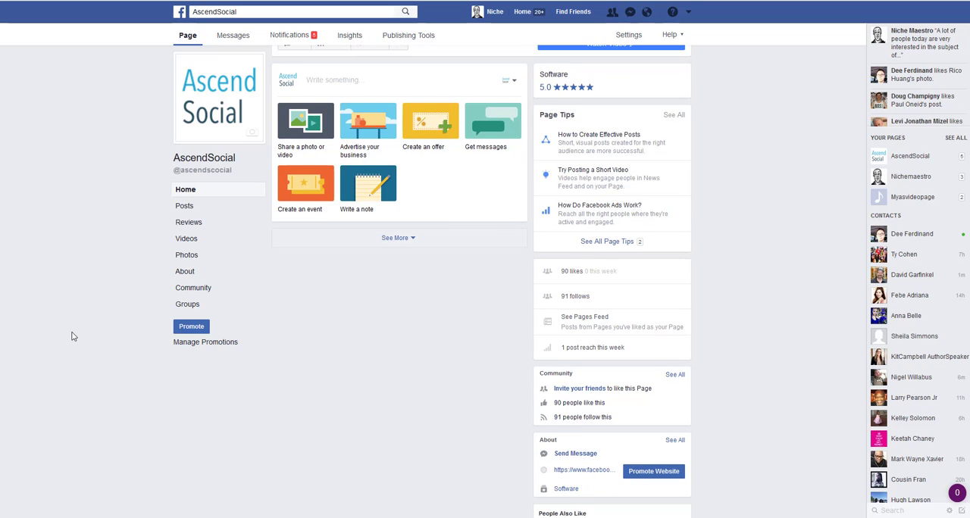
scroll(73, 336, down, 1)
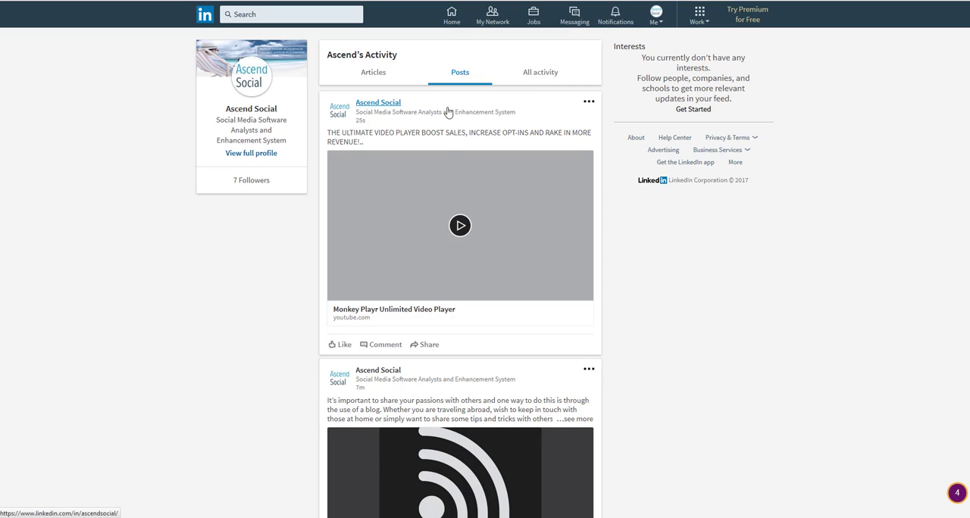
click(444, 221)
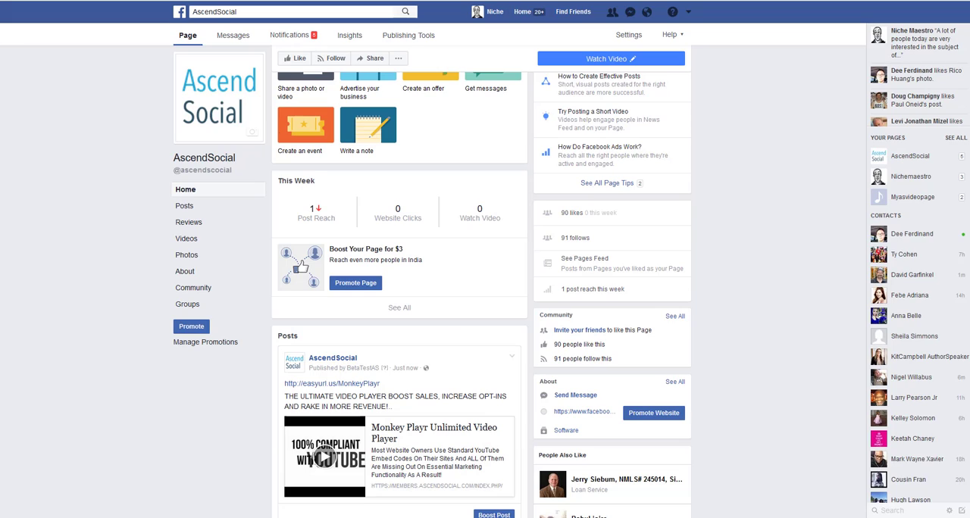
scroll(373, 376, down, 2)
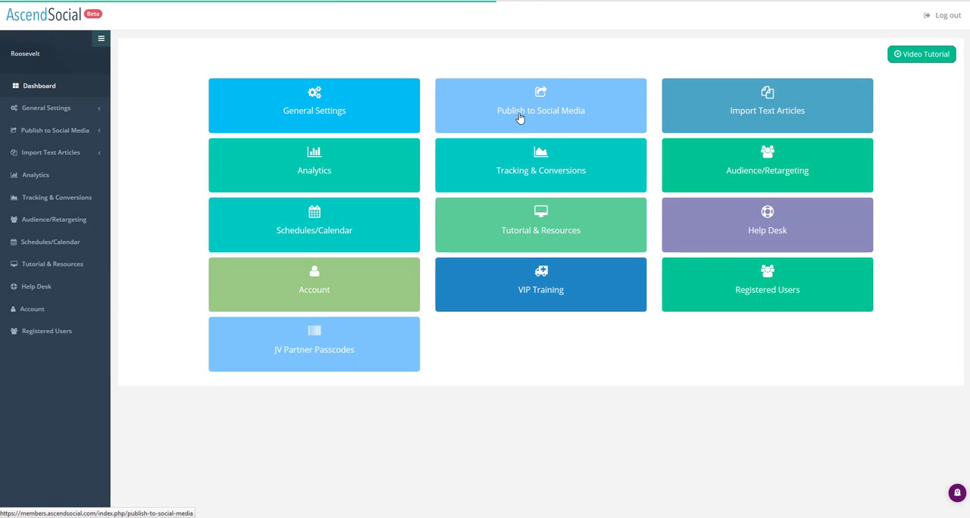
Open the Import Text Articles section from the dashboard.
click(570, 113)
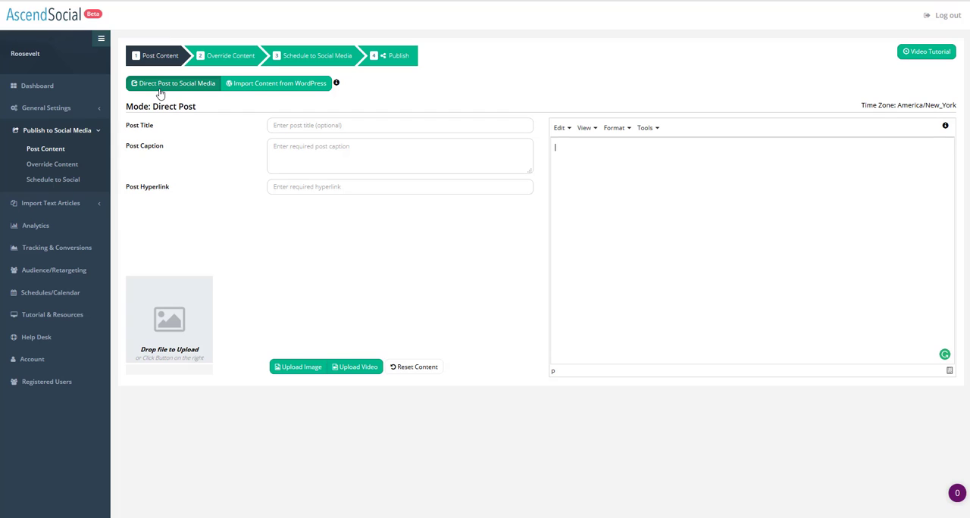
click(51, 88)
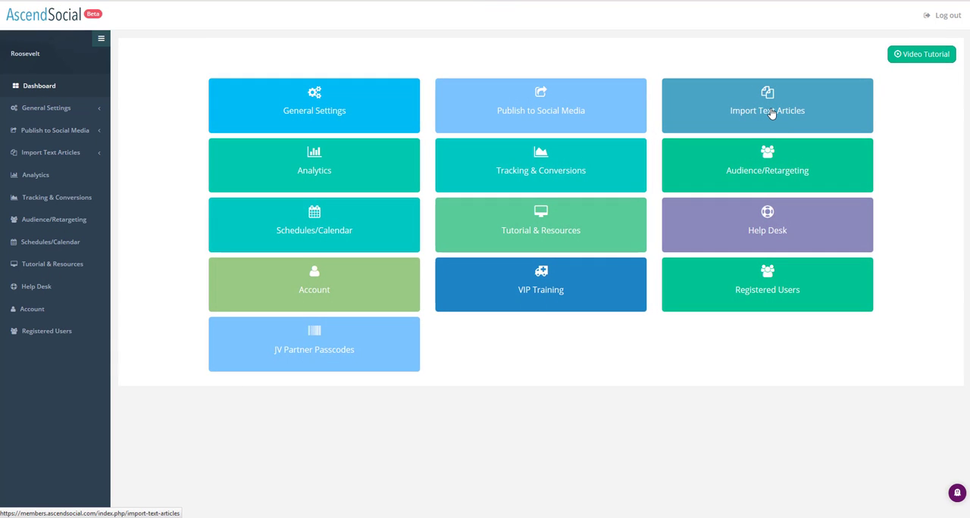
click(771, 112)
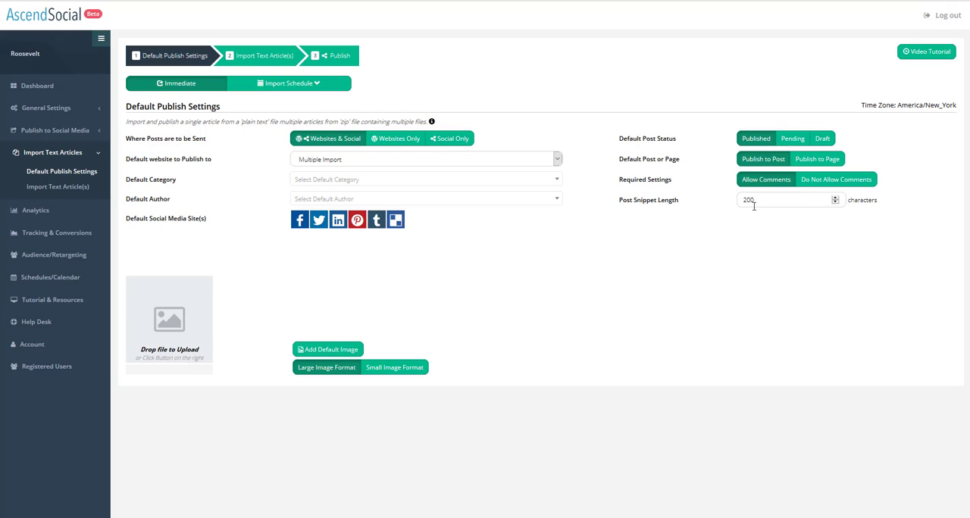
Choose Facebook and Pinterest as default social sites and select the AscendSocial and Nichemaestro Facebook pages.
click(301, 224)
click(314, 282)
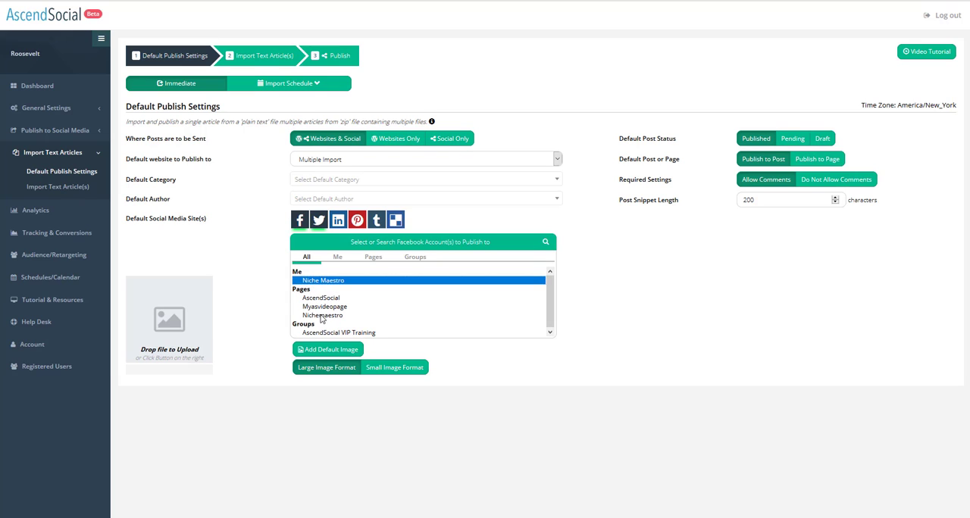
ctrl+click(322, 315)
ctrl+click(322, 300)
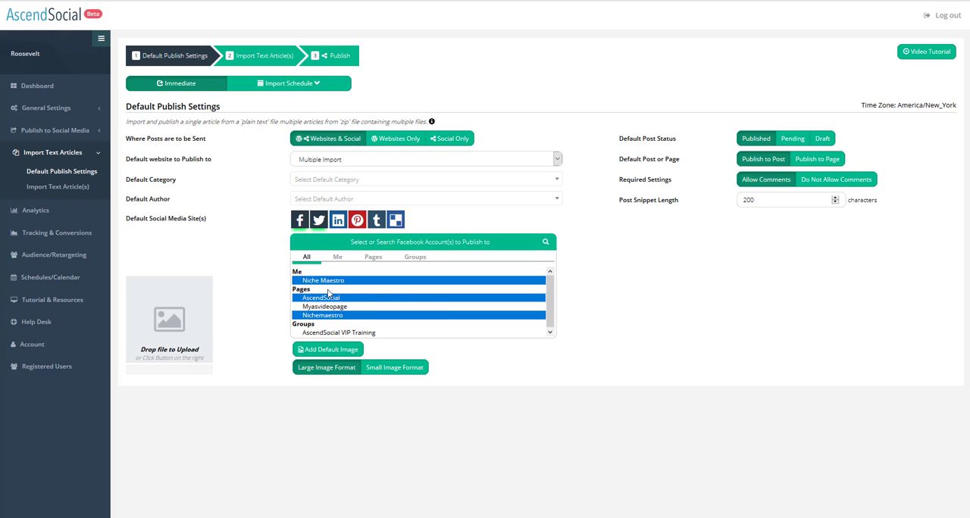
click(359, 227)
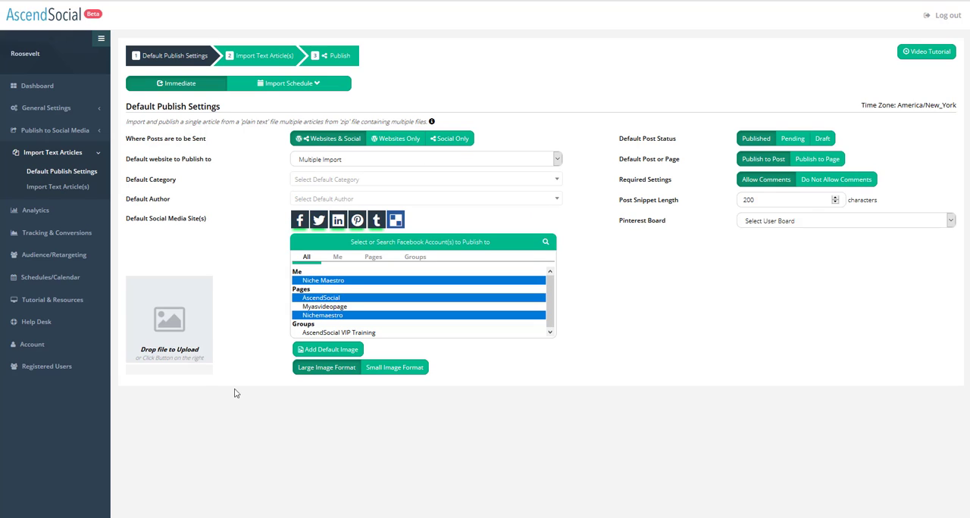
Move to the Import Text Article(s) step and drop the articles file onto the upload area.
click(275, 83)
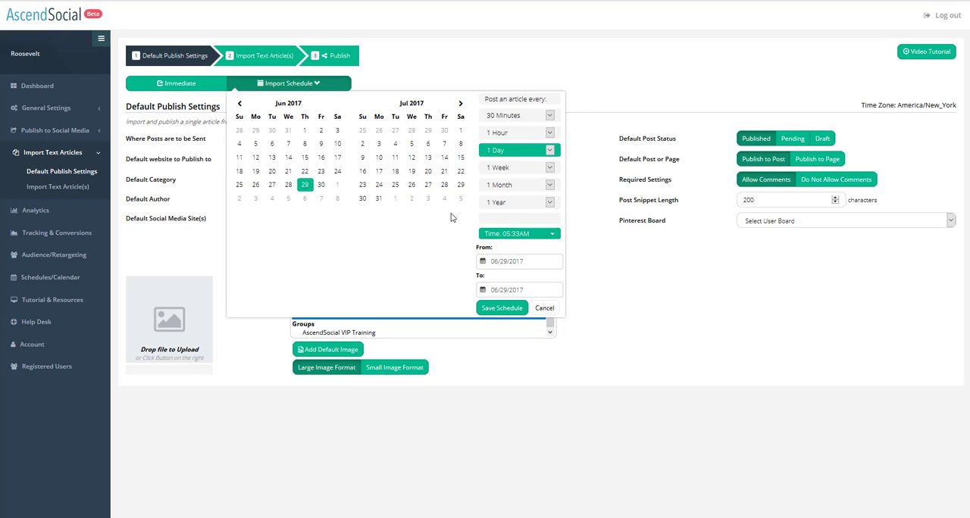
click(250, 58)
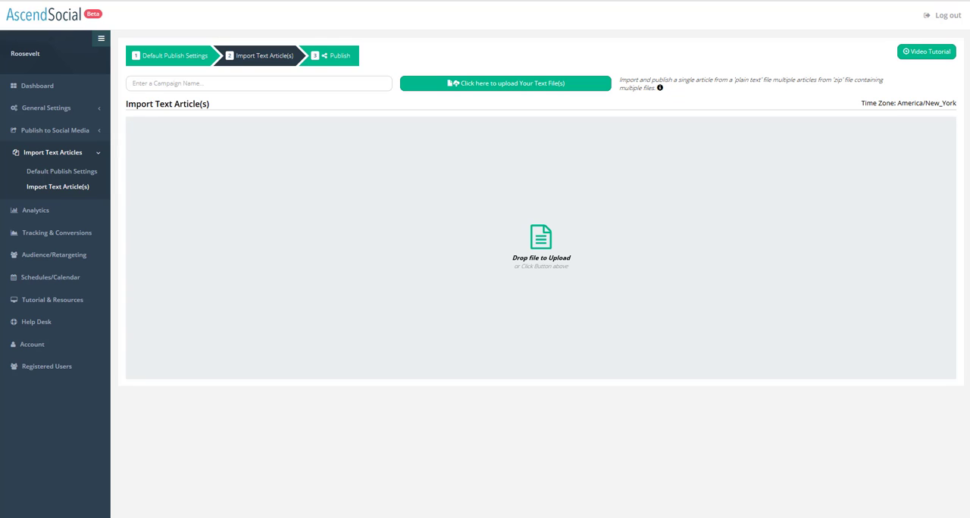
drag(684, 205, 581, 234)
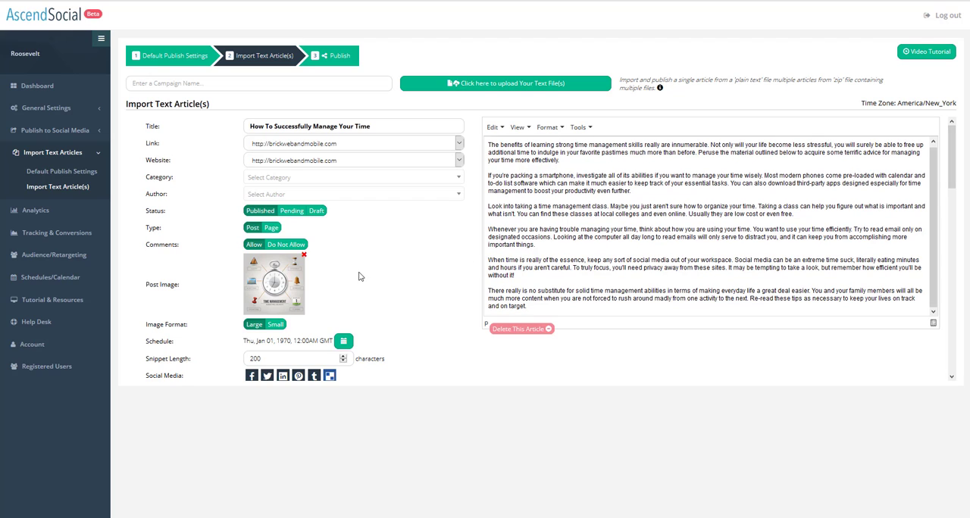
Review the imported articles' titles, links, images, schedules and social media settings.
scroll(393, 274, down, 3)
scroll(394, 276, up, 3)
scroll(307, 312, down, 3)
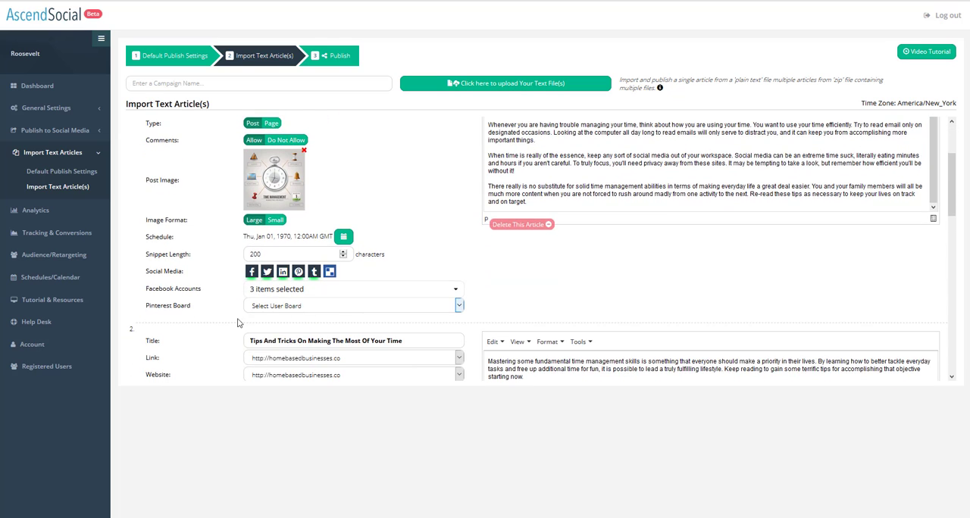
click(326, 236)
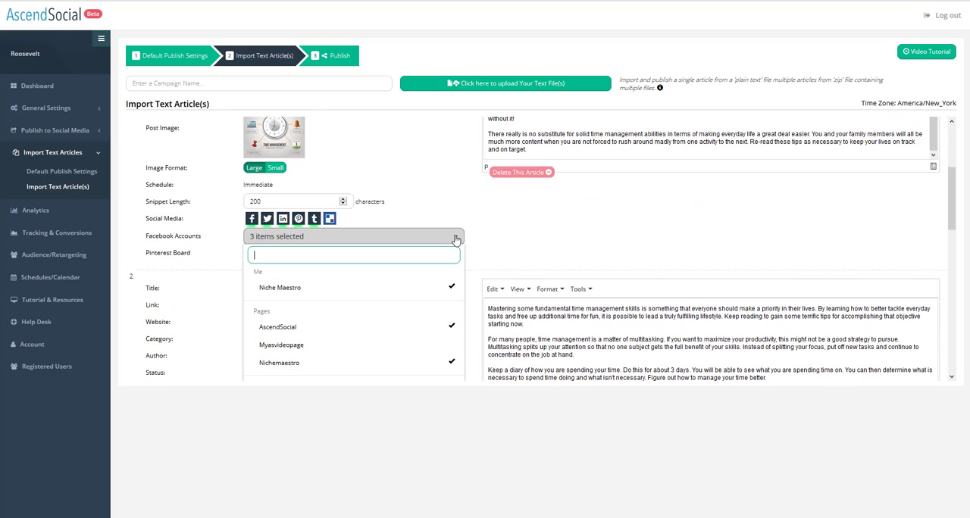
click(415, 156)
scroll(420, 178, down, 5)
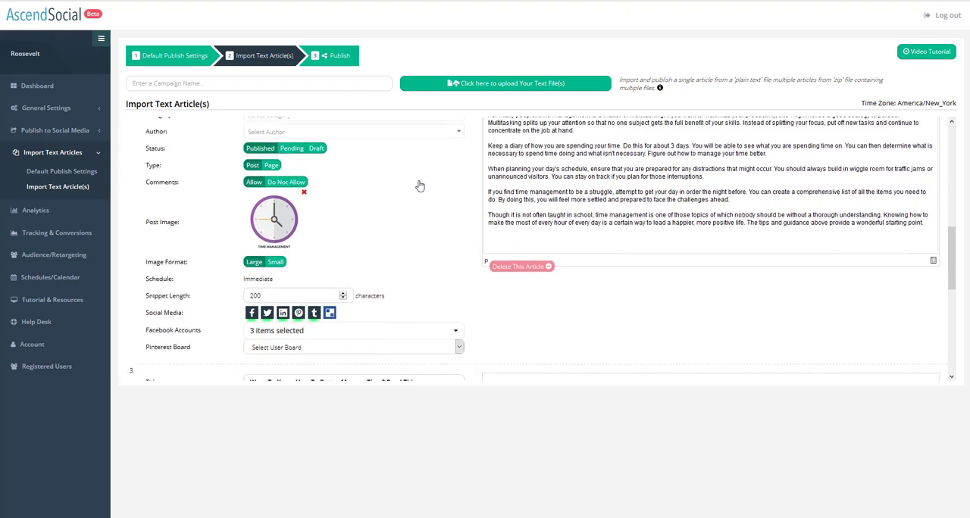
scroll(420, 186, down, 4)
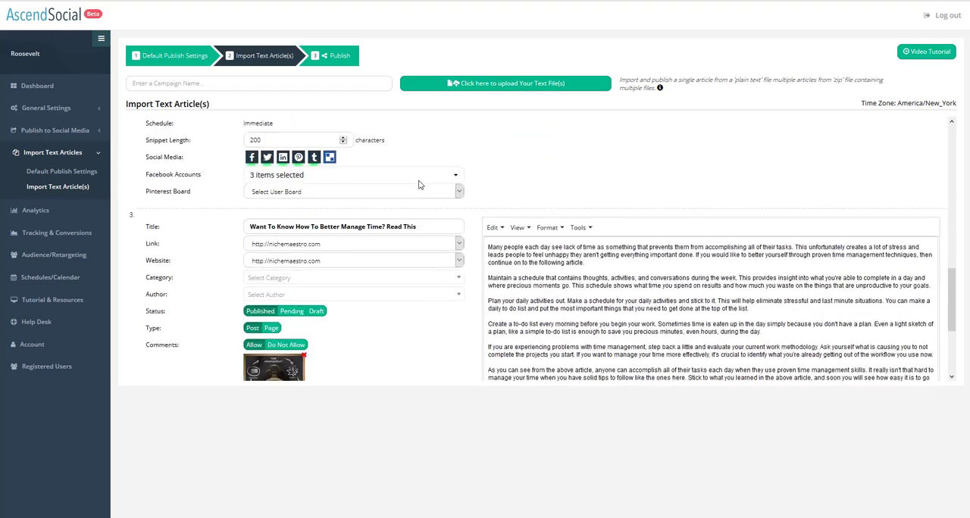
scroll(420, 185, down, 4)
scroll(400, 271, down, 7)
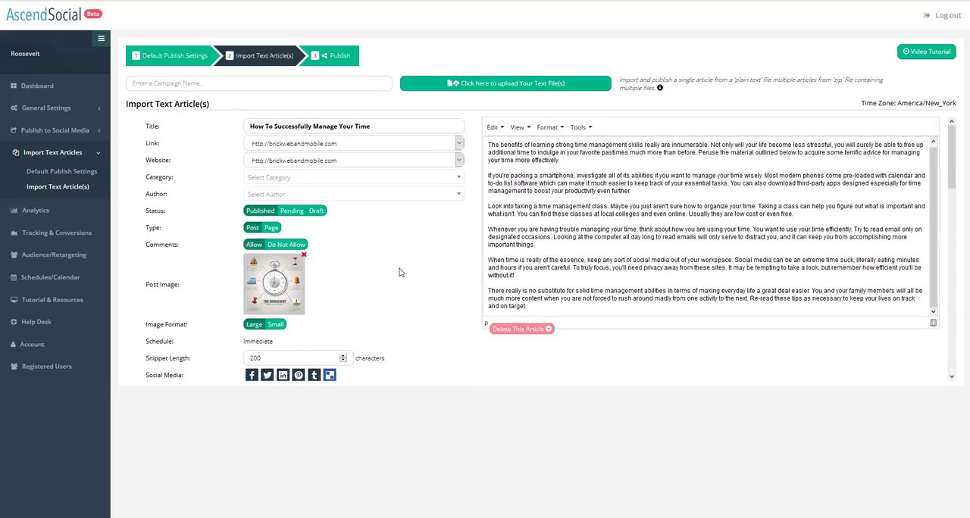
scroll(400, 271, down, 10)
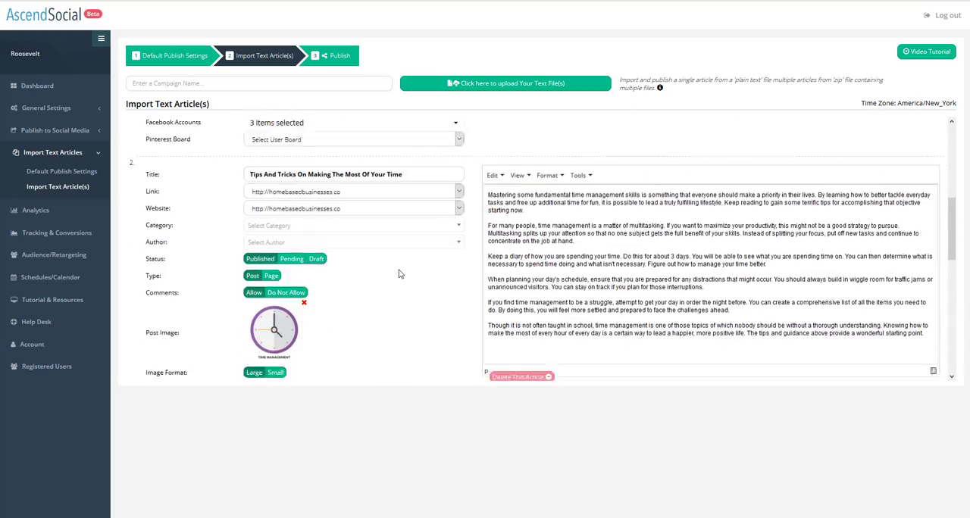
scroll(399, 274, down, 5)
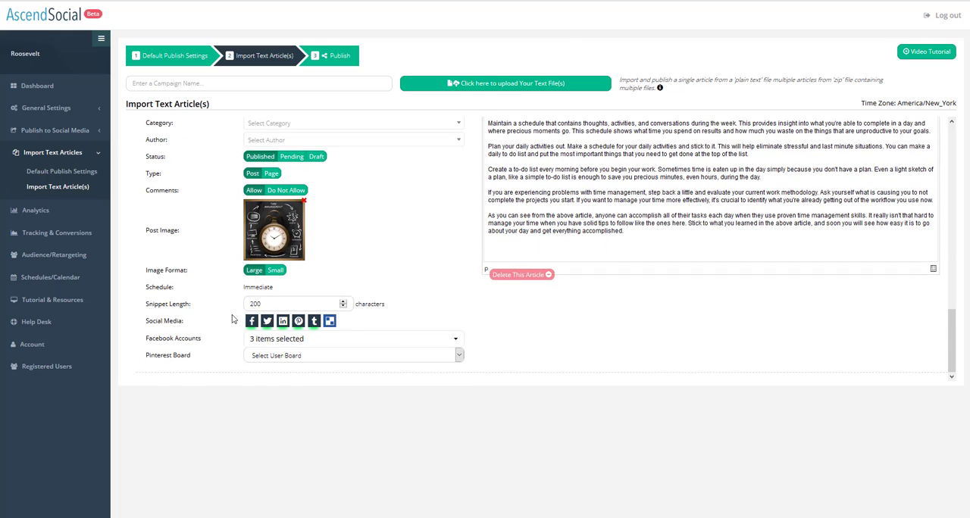
scroll(530, 203, up, 3)
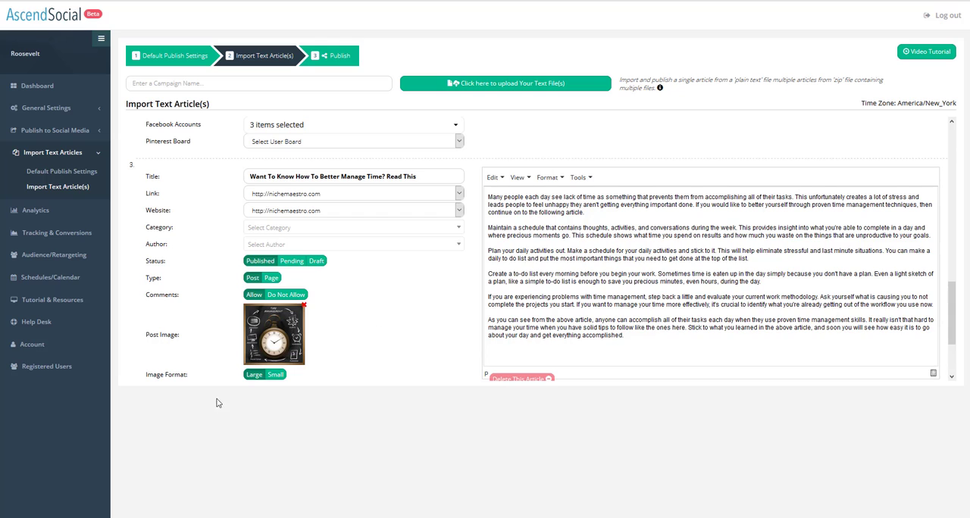
Set the Pinterest board for the third article, Want To Know How To Better Manage Time? Read This, to Reputation Management.
scroll(260, 376, down, 2)
scroll(260, 376, down, 1)
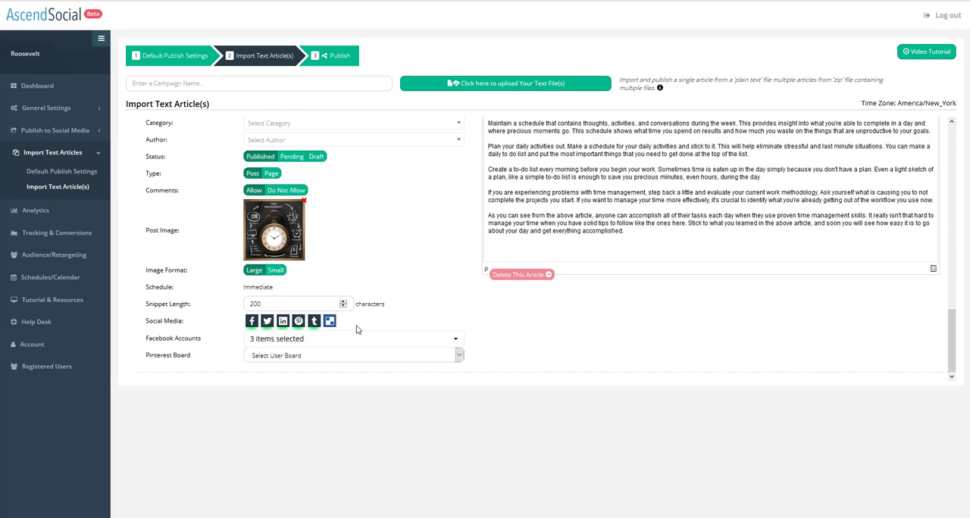
scroll(303, 337, down, 1)
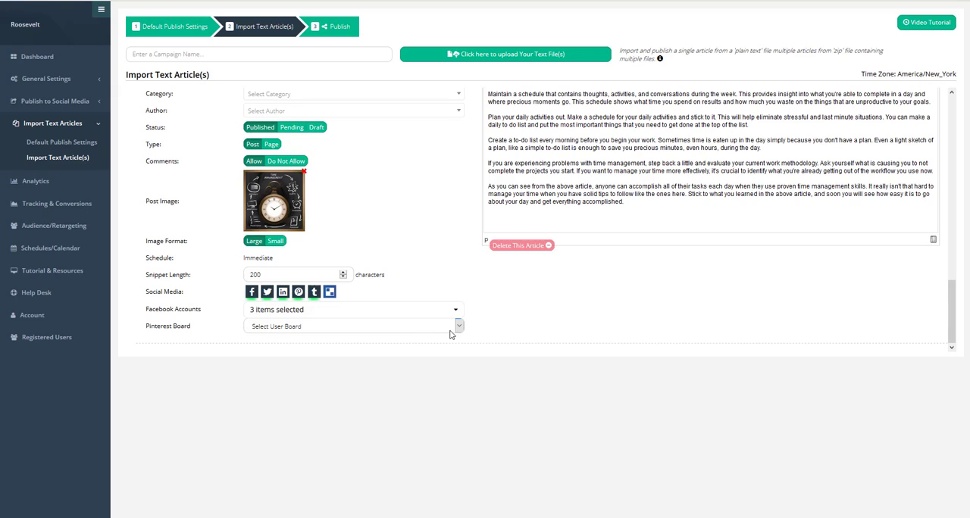
click(457, 327)
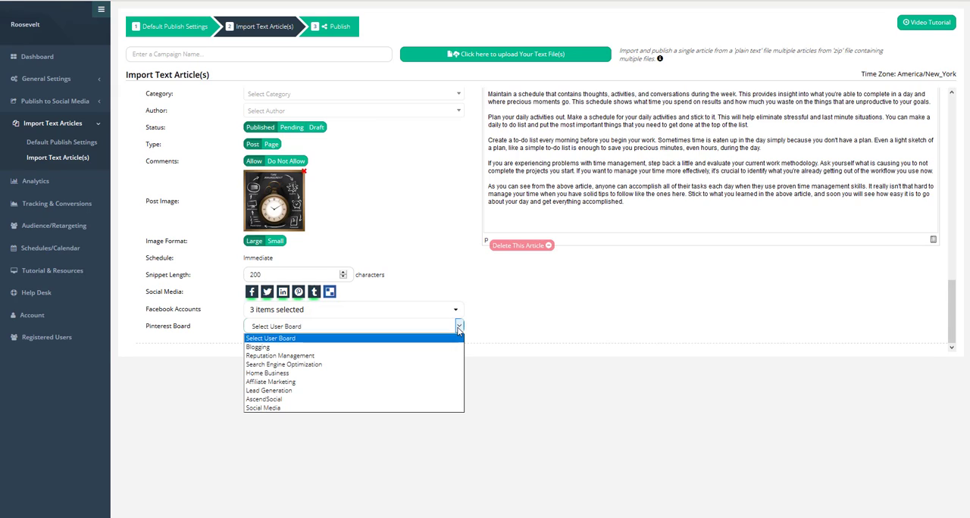
click(401, 361)
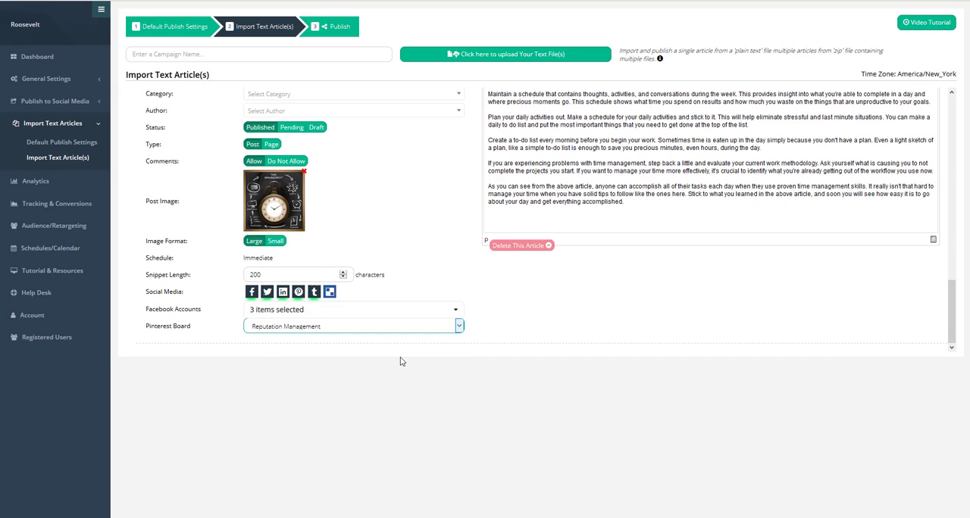
Set the Pinterest board for the second article, Tips And Tricks On Making The Most Of Your Time, to Reputation Management.
scroll(386, 361, up, 1)
scroll(378, 273, down, 3)
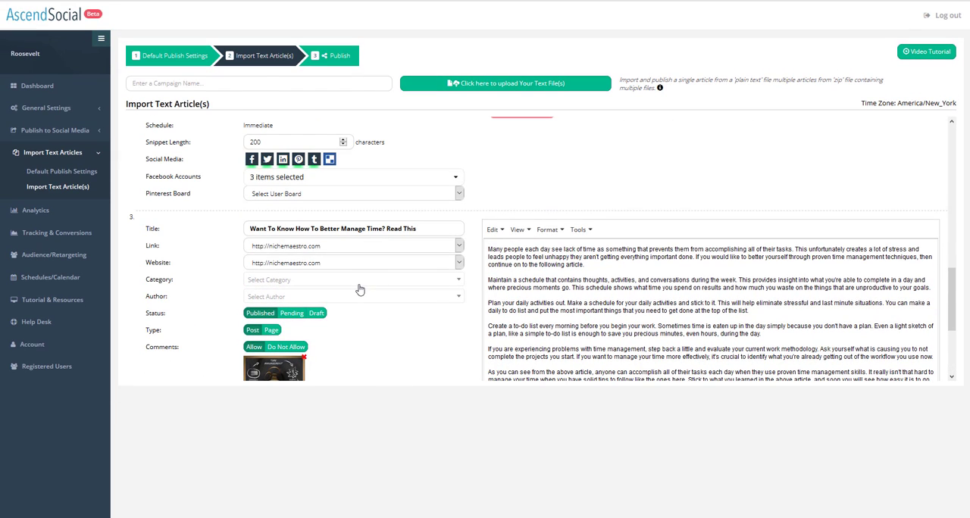
scroll(390, 322, down, 2)
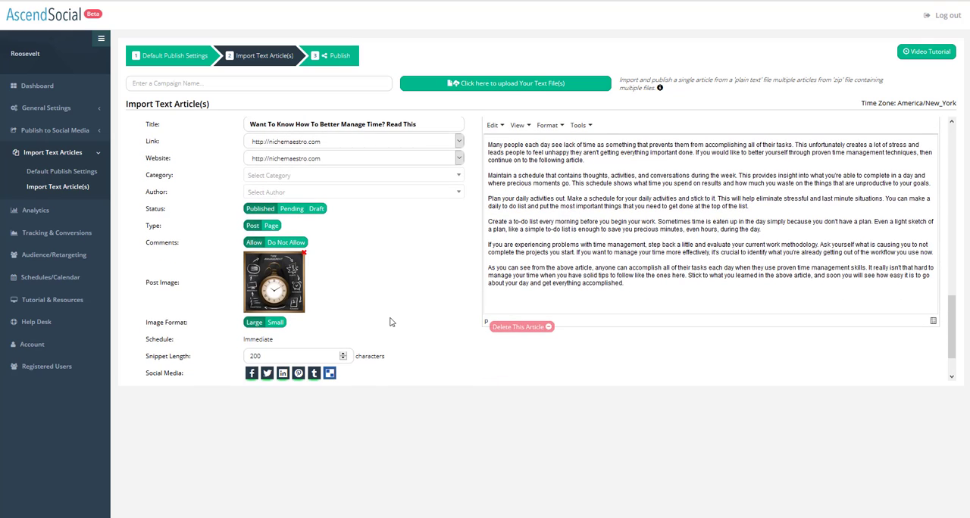
scroll(390, 322, down, 3)
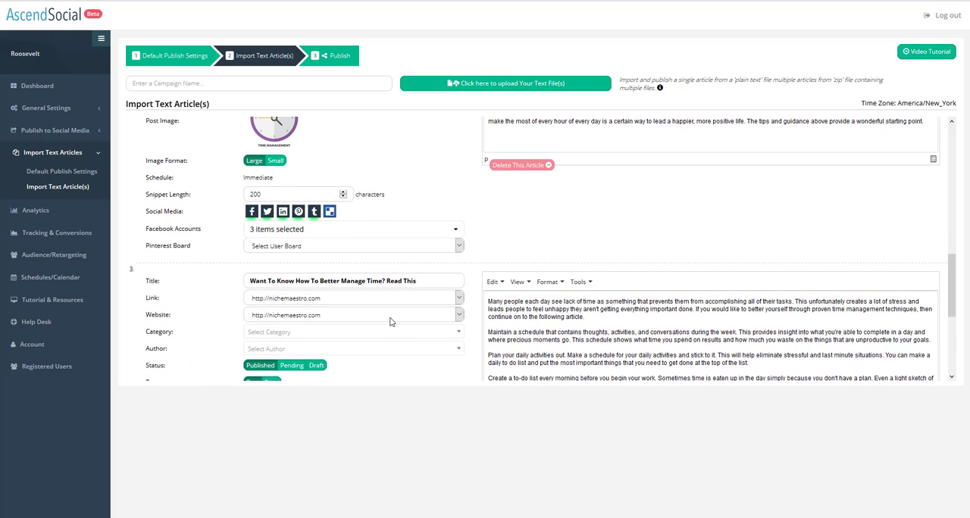
click(459, 247)
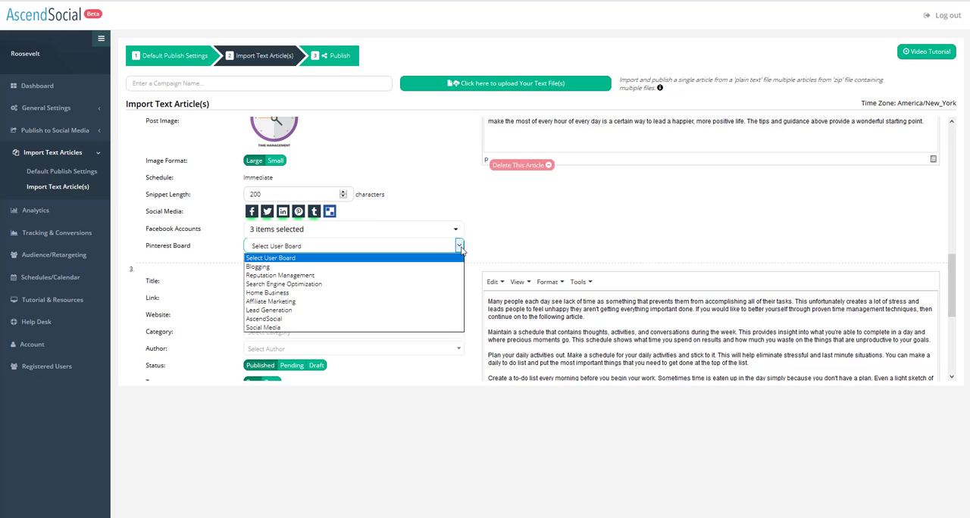
click(437, 277)
scroll(438, 276, up, 4)
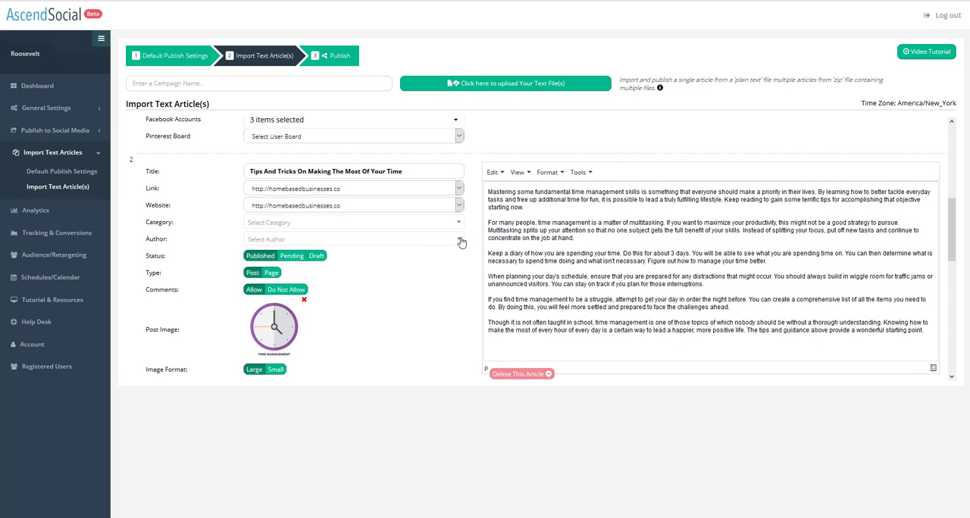
scroll(444, 283, down, 2)
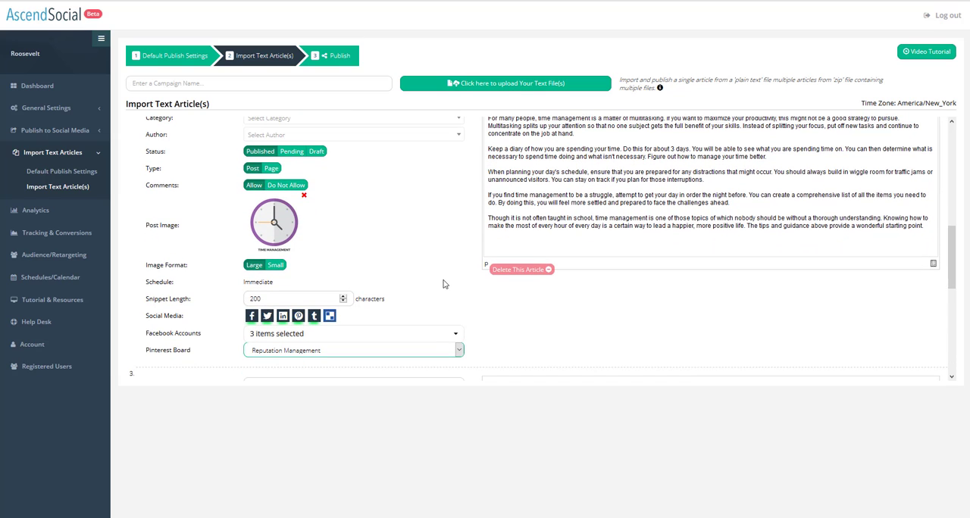
Set the Pinterest board for the first article, How To Successfully Manage Your Time, to Reputation Management.
scroll(444, 283, up, 4)
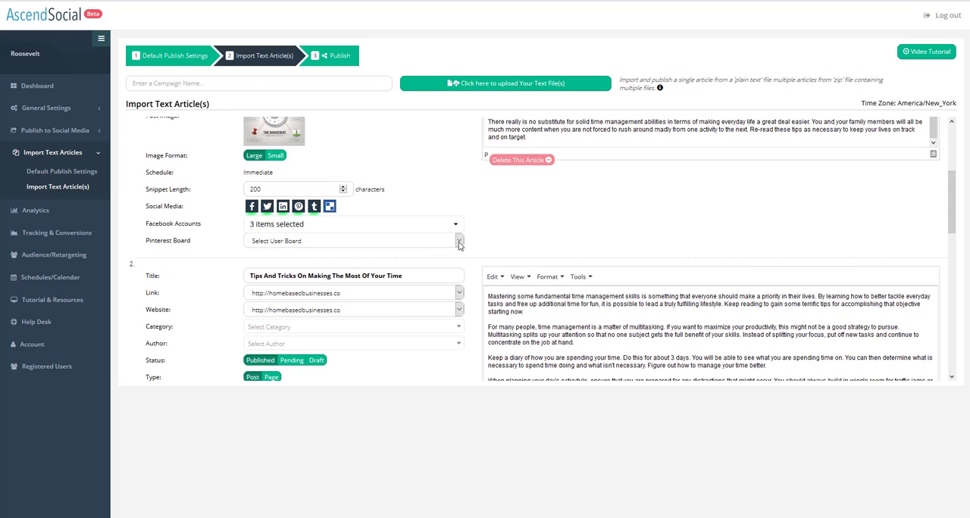
click(458, 242)
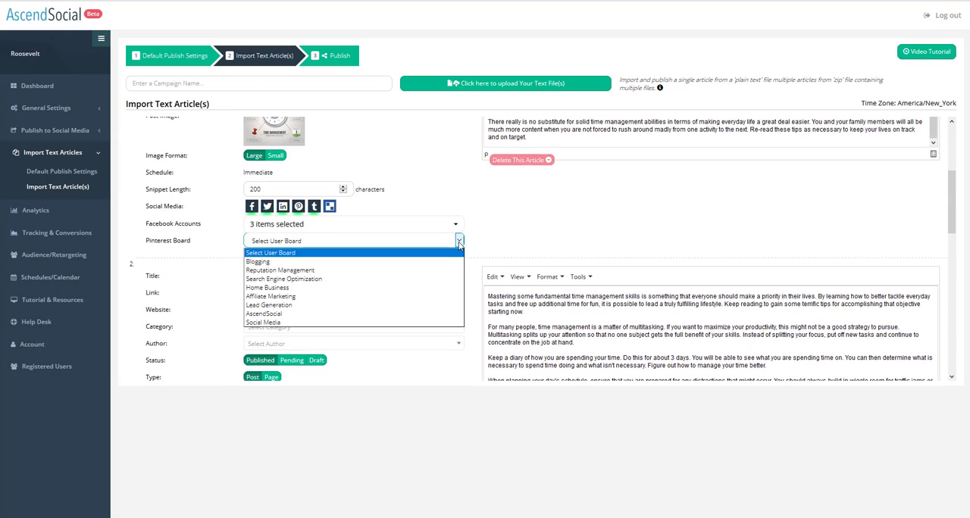
click(436, 271)
scroll(428, 347, down, 1)
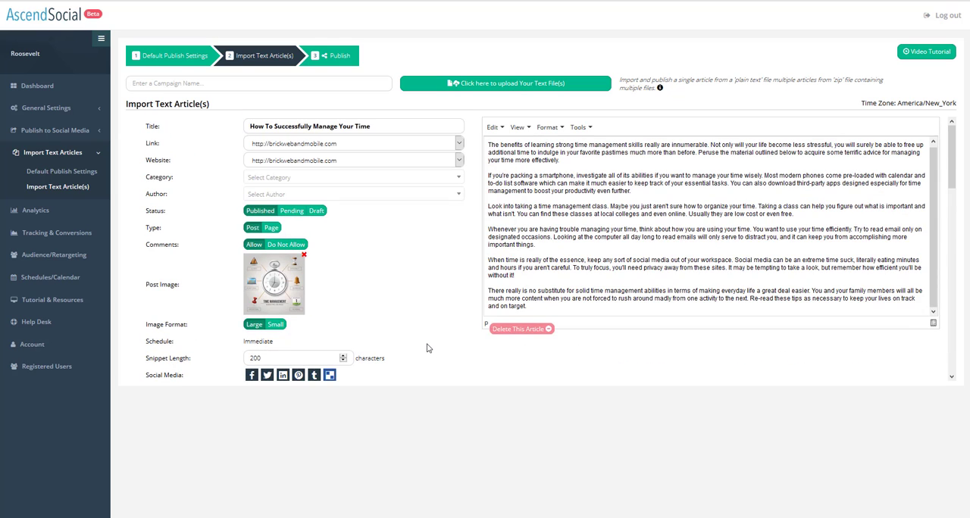
Publish all three imported articles.
scroll(427, 344, up, 4)
click(350, 58)
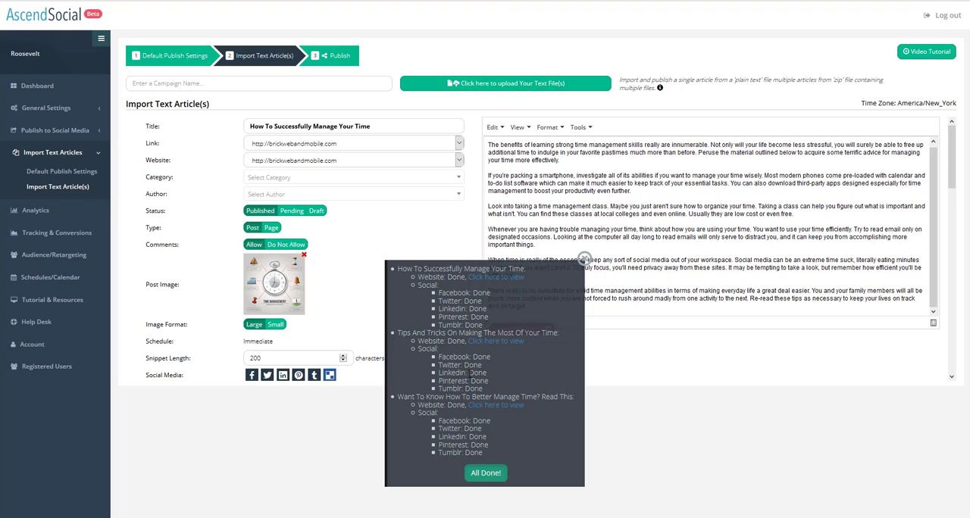
Open the first article's published website post in a new tab and review it.
right_click(487, 277)
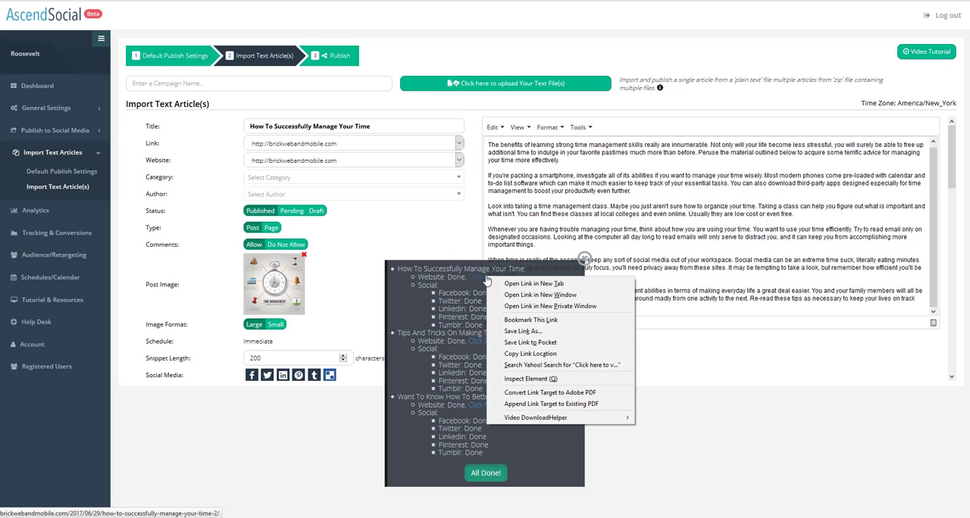
click(509, 285)
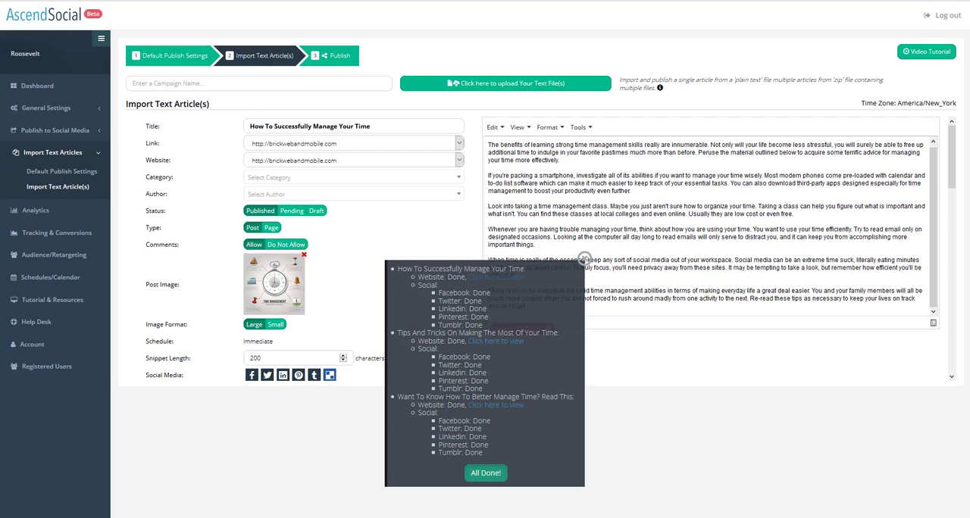
key(ctrl+Tab)
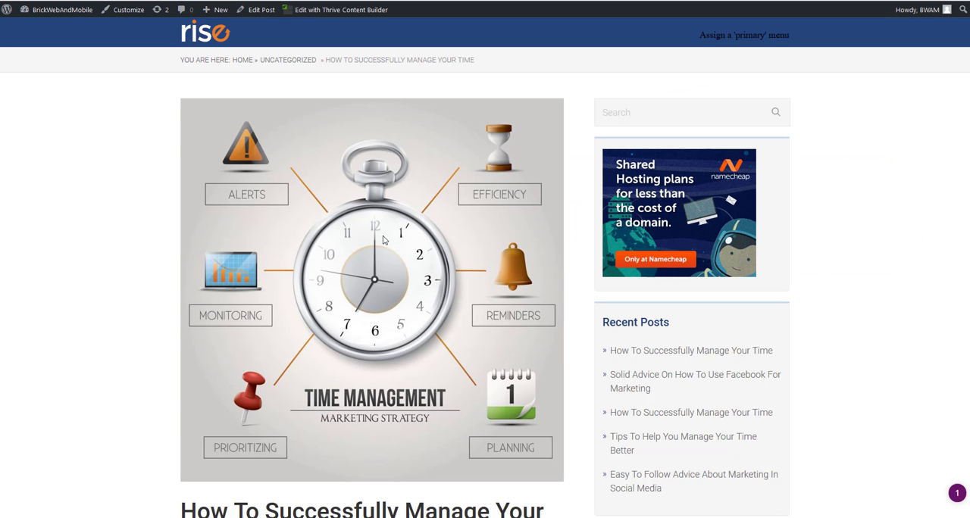
scroll(383, 240, down, 2)
scroll(383, 240, up, 2)
scroll(380, 239, down, 3)
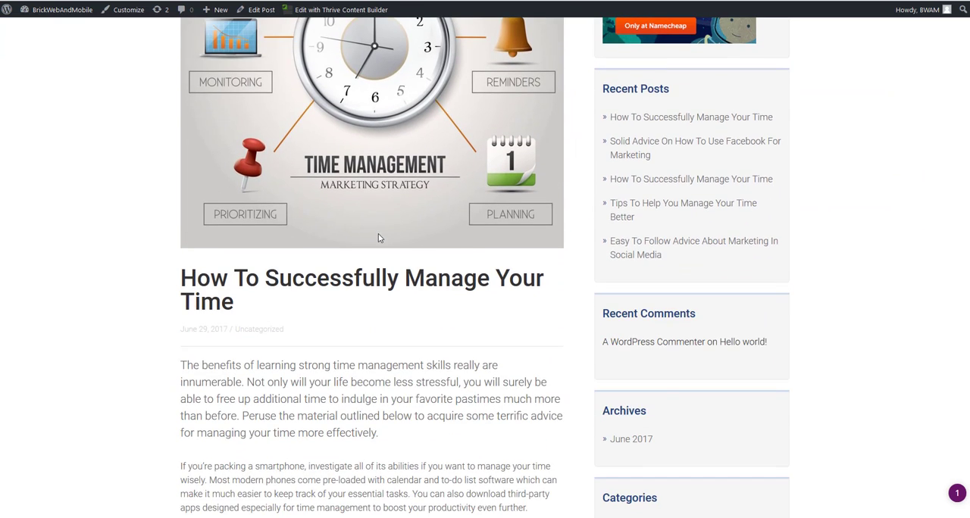
scroll(379, 238, up, 3)
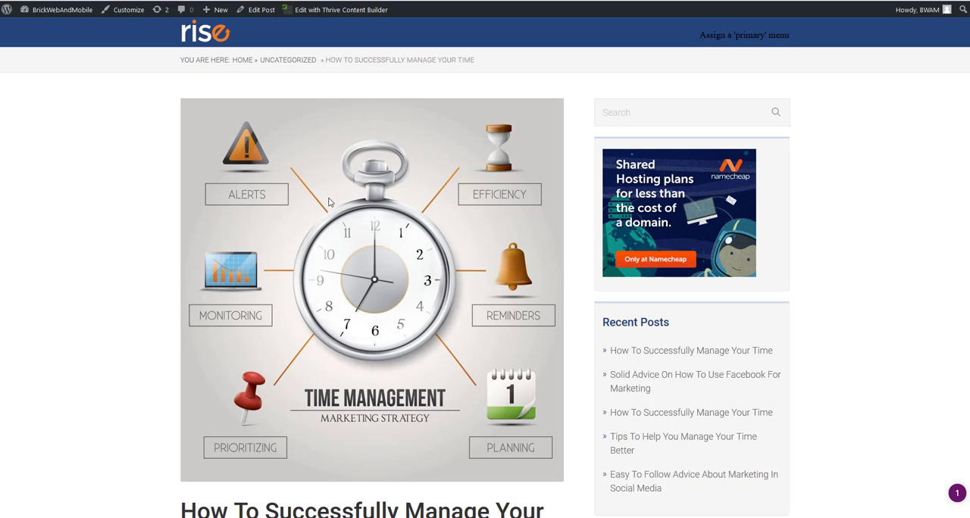
scroll(329, 202, down, 6)
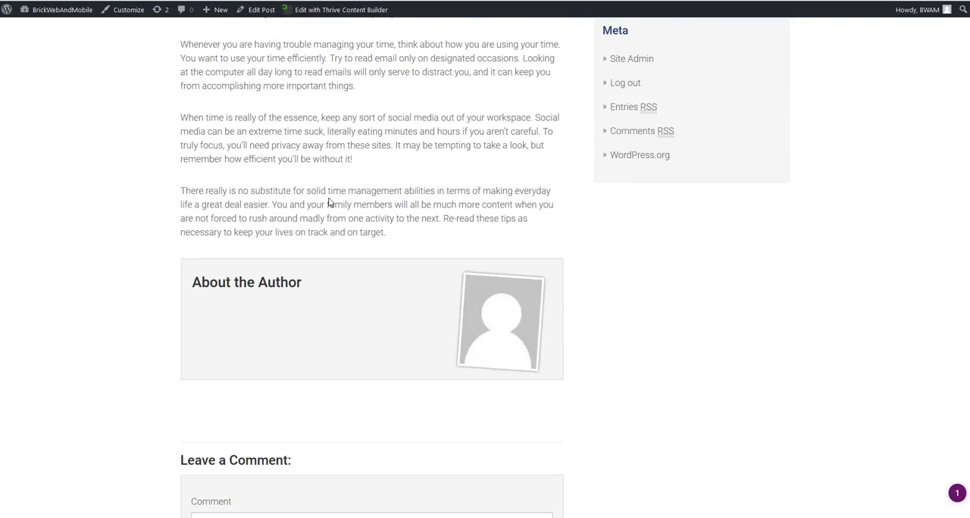
scroll(329, 202, up, 3)
scroll(329, 202, up, 5)
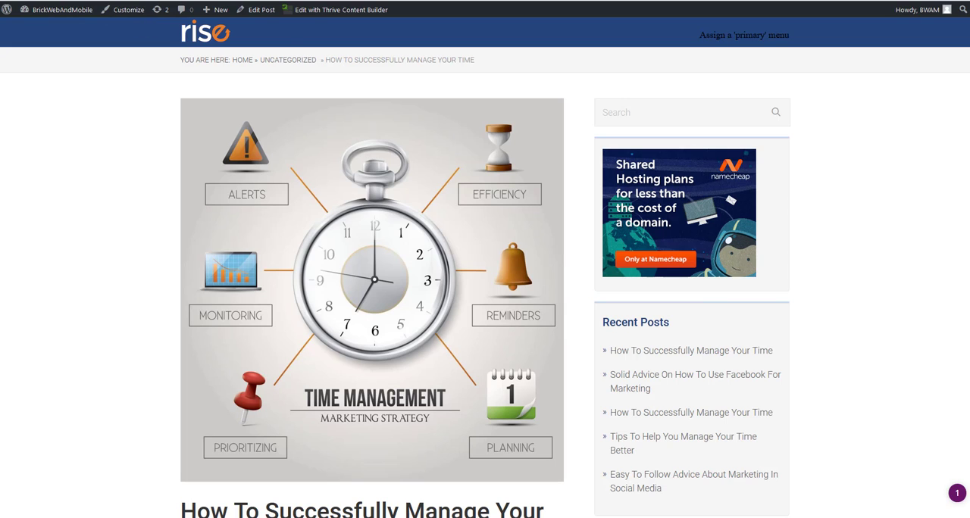
Open the second article's published website post in a new tab, review it and close the tab.
click(57, 1)
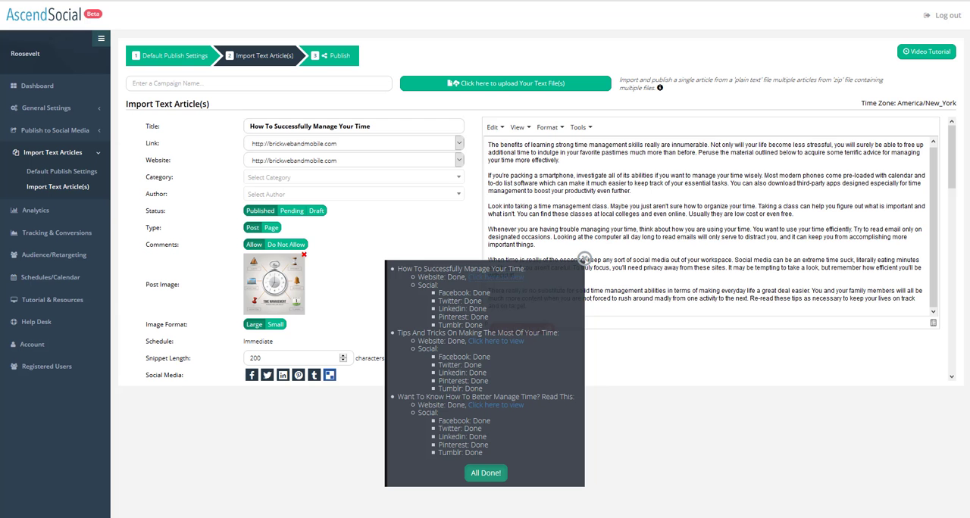
right_click(510, 345)
click(551, 354)
click(235, 0)
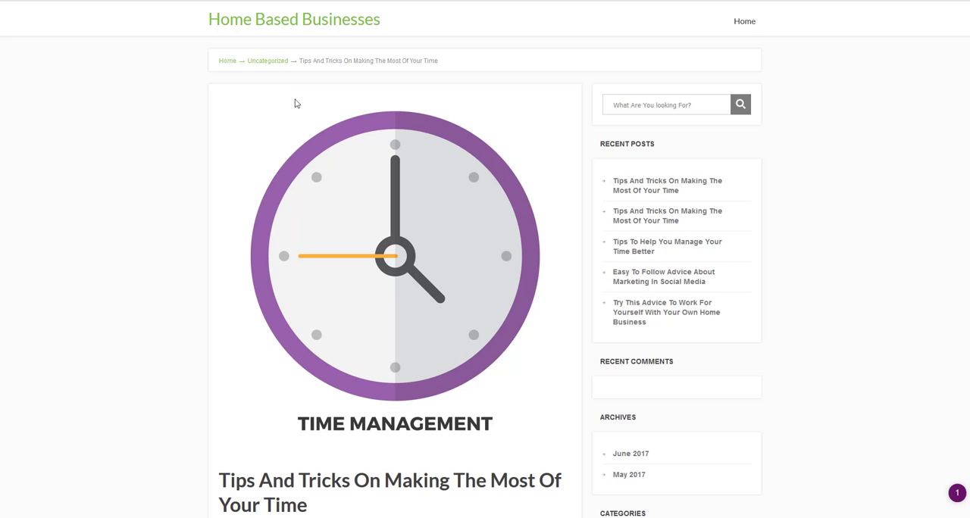
scroll(314, 129, down, 8)
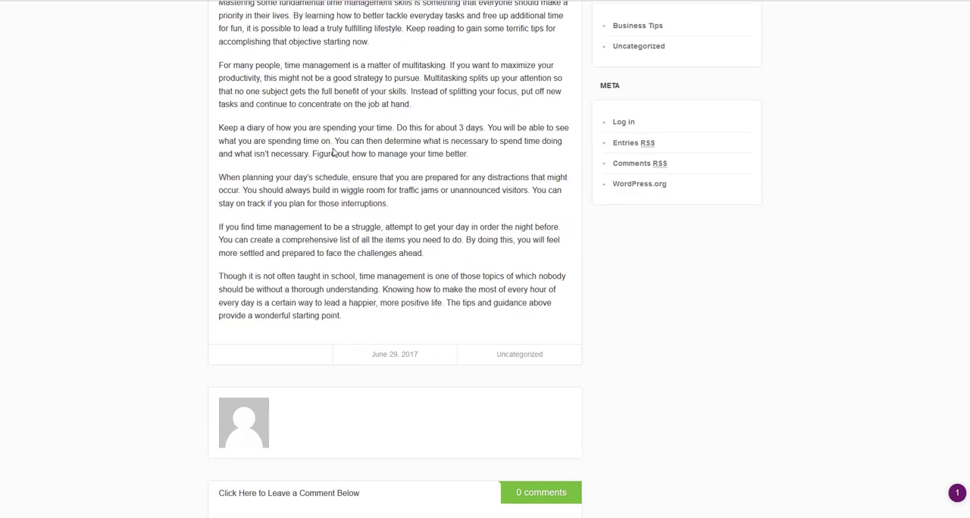
scroll(170, 35, up, 8)
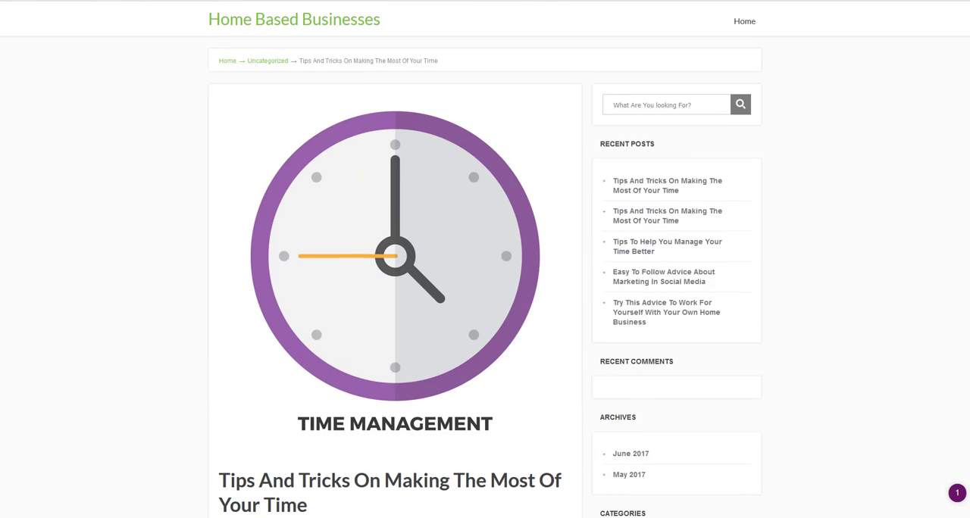
key(ctrl+w)
Open the third article's published website post in a new tab and review it.
right_click(510, 411)
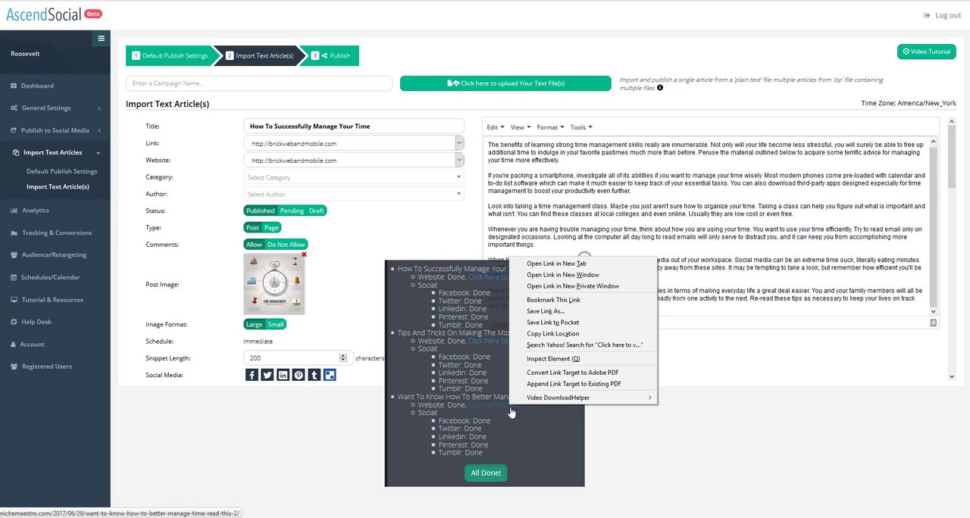
click(556, 264)
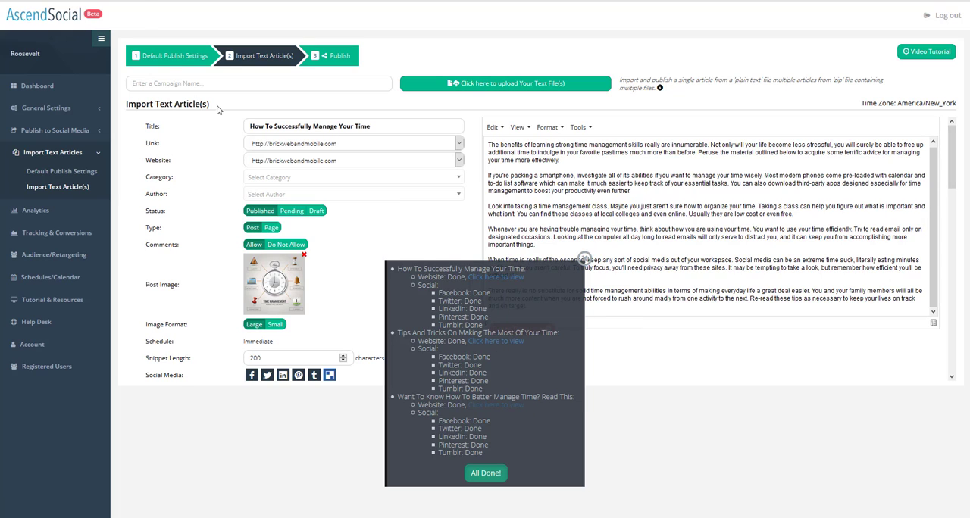
click(197, 0)
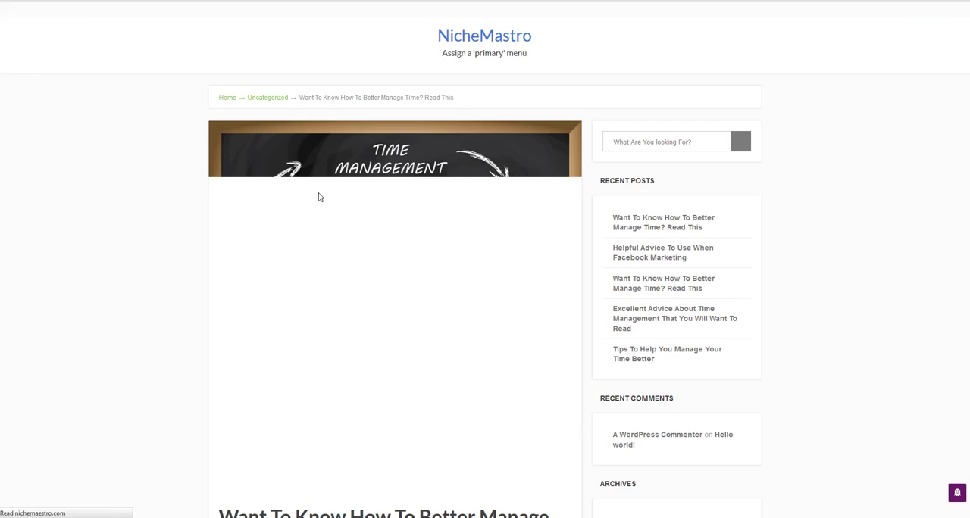
scroll(442, 281, down, 15)
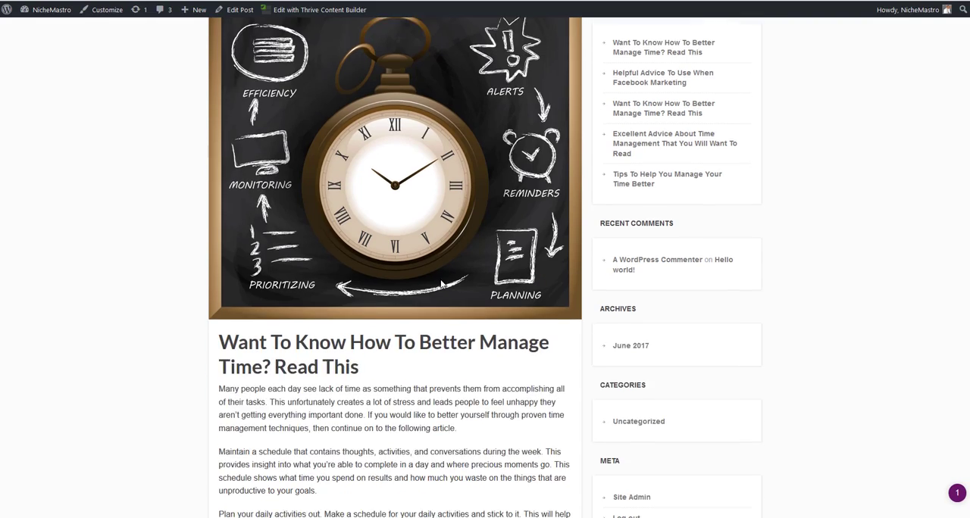
scroll(442, 280, up, 15)
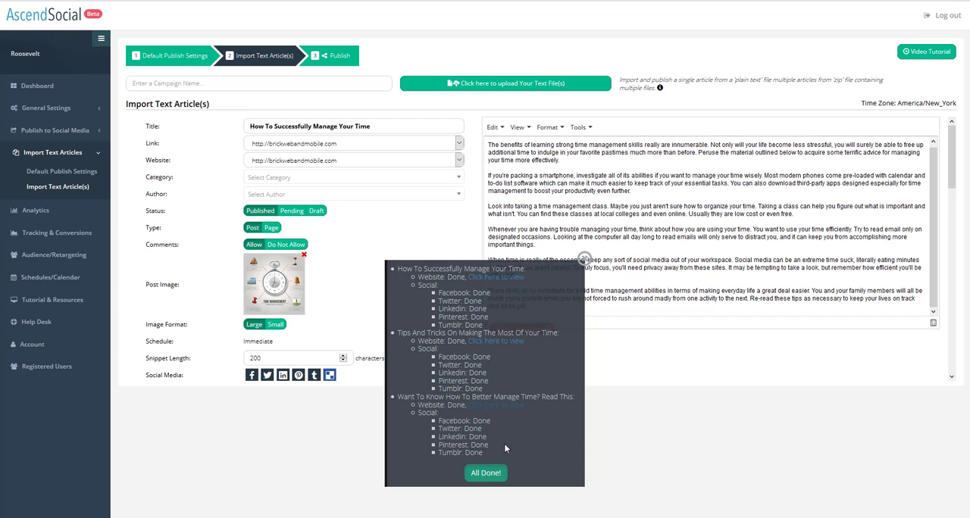
Dismiss the publishing results and review the new posts on the AscendSocial Twitter profile.
click(479, 473)
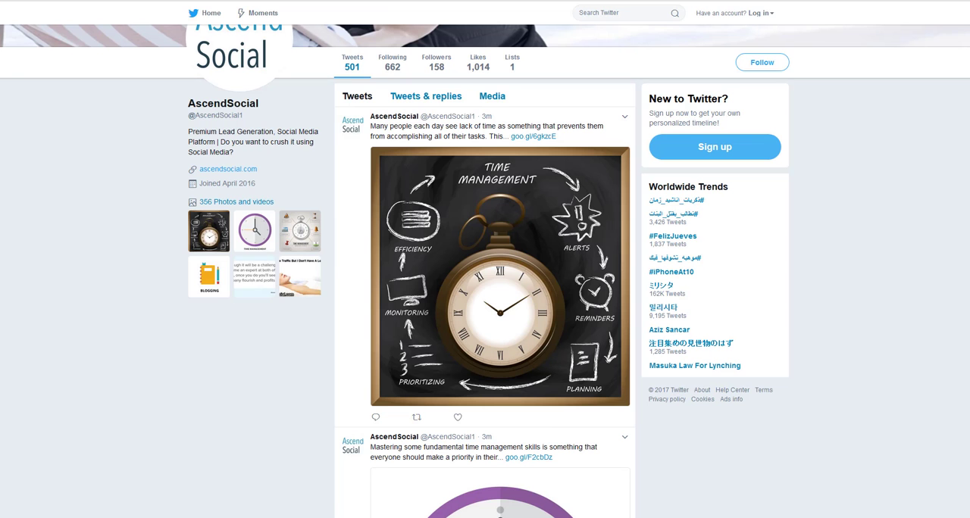
scroll(479, 173, down, 1)
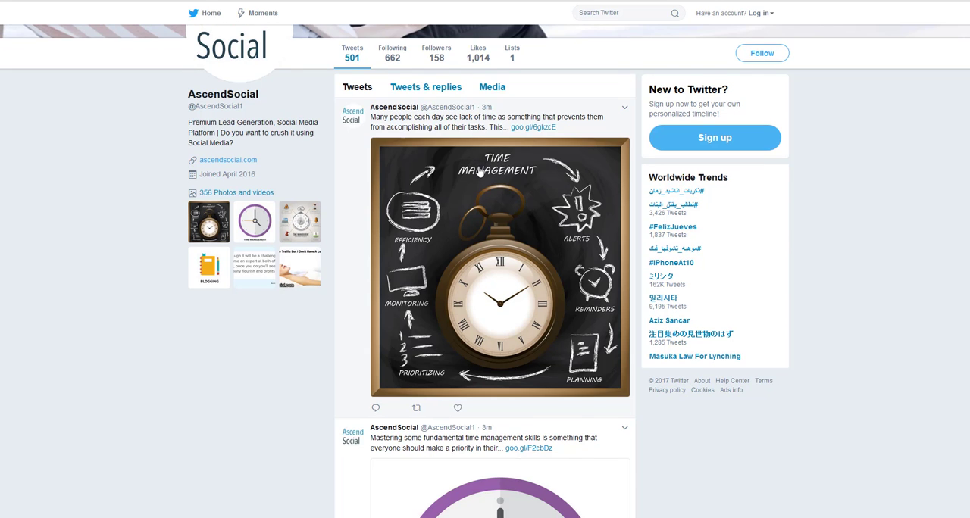
scroll(480, 172, down, 2)
scroll(480, 173, up, 4)
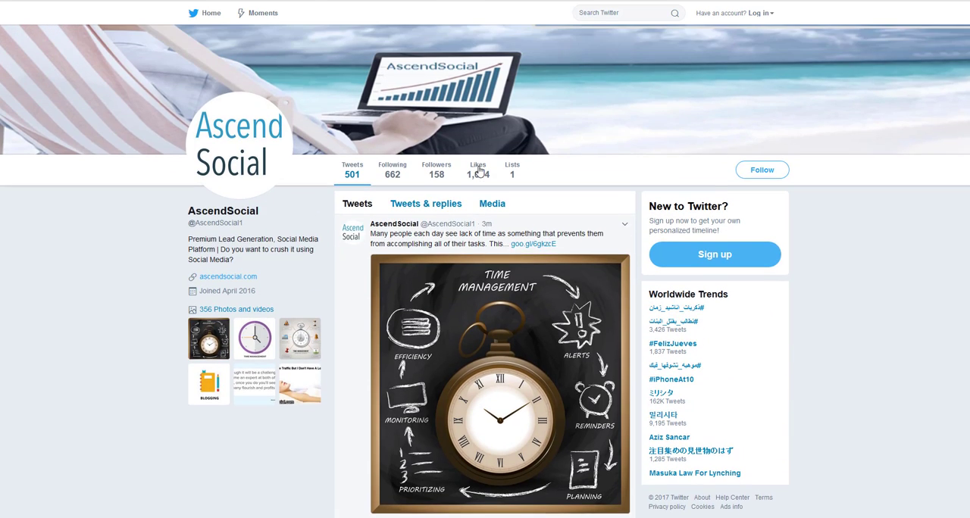
Scroll through the newly published article tweets on the AscendSocial Twitter profile.
scroll(480, 173, down, 9)
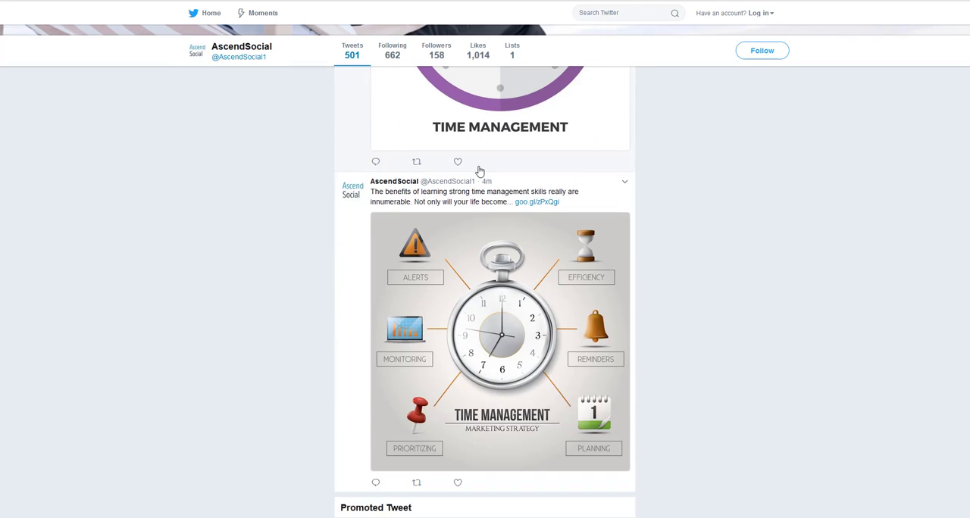
scroll(480, 173, up, 4)
scroll(480, 173, down, 5)
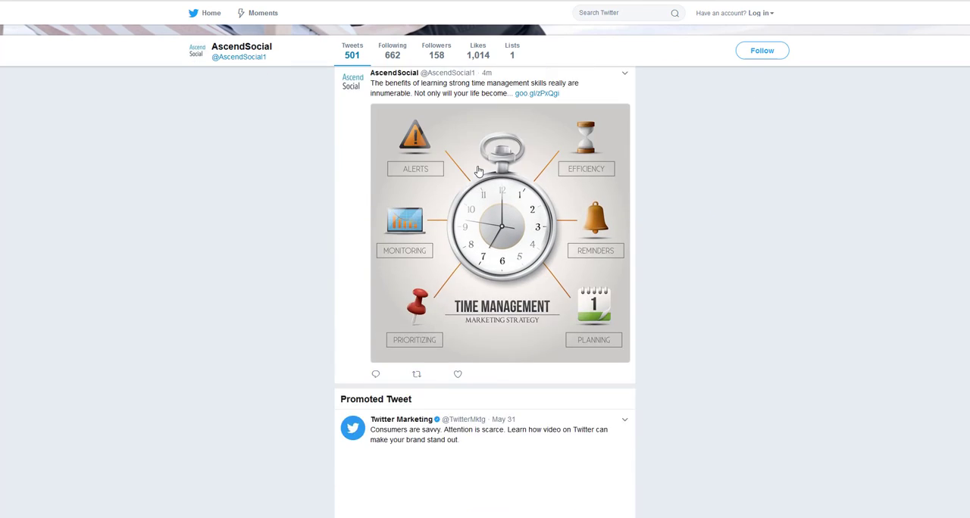
scroll(479, 172, down, 3)
scroll(479, 172, up, 8)
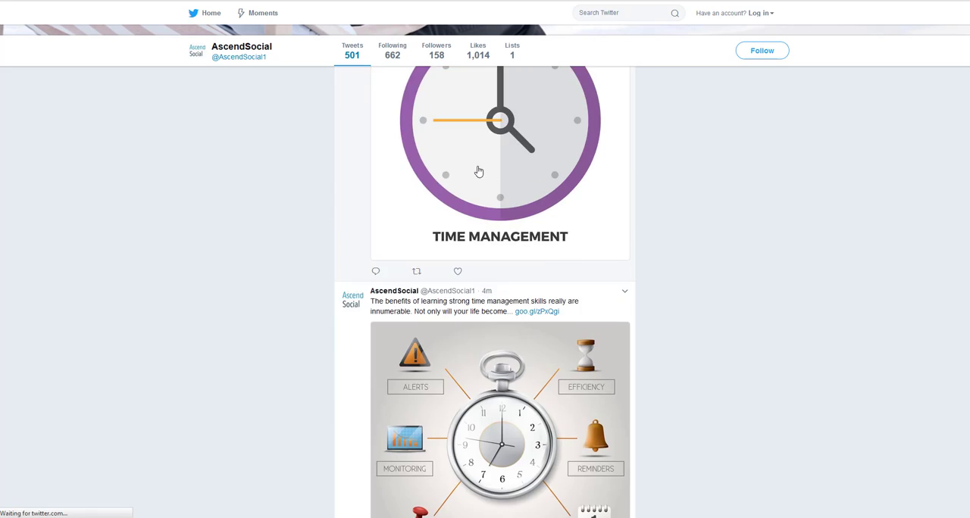
scroll(479, 172, up, 4)
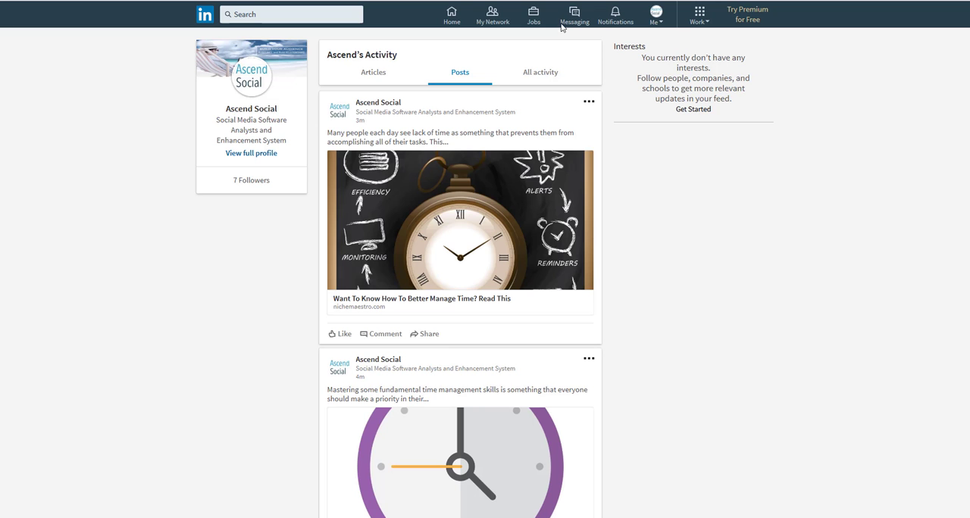
Review the new article posts on the Ascend Social LinkedIn activity page.
scroll(507, 166, down, 5)
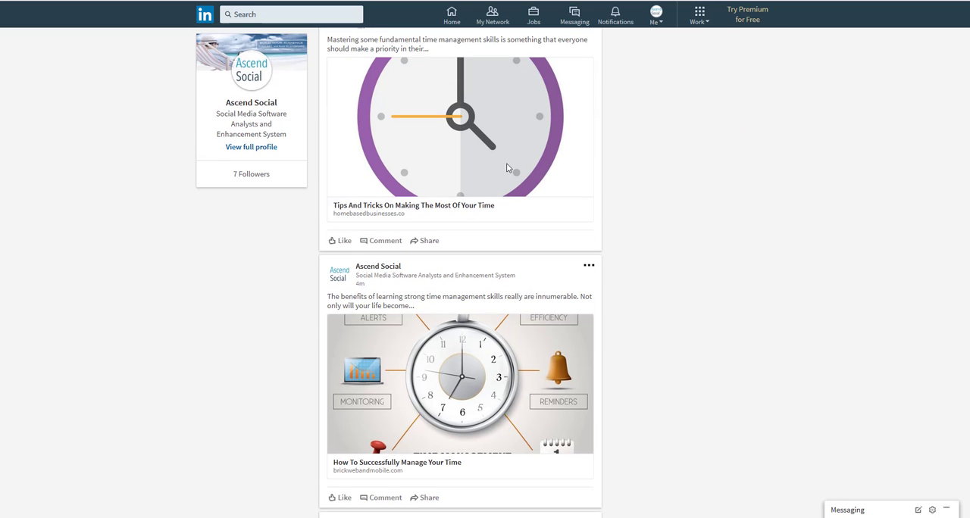
scroll(506, 167, up, 5)
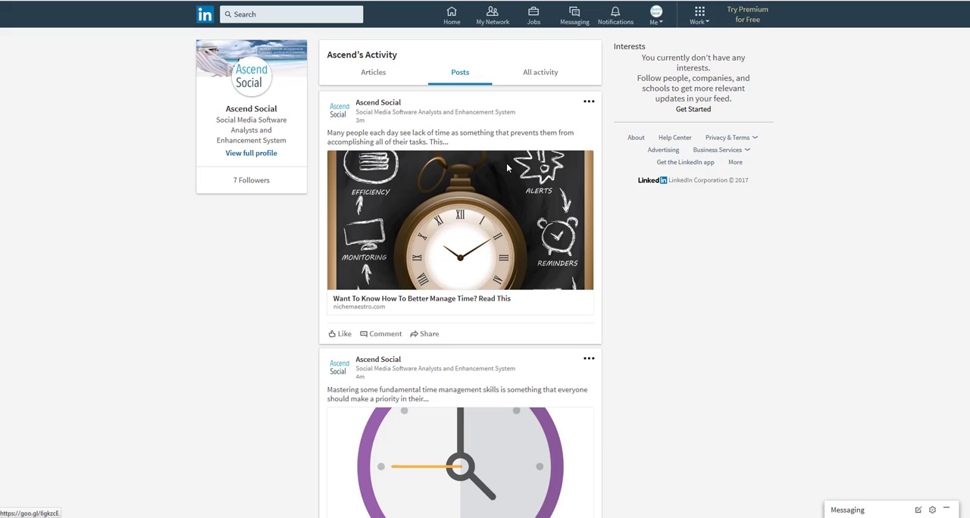
scroll(508, 168, down, 3)
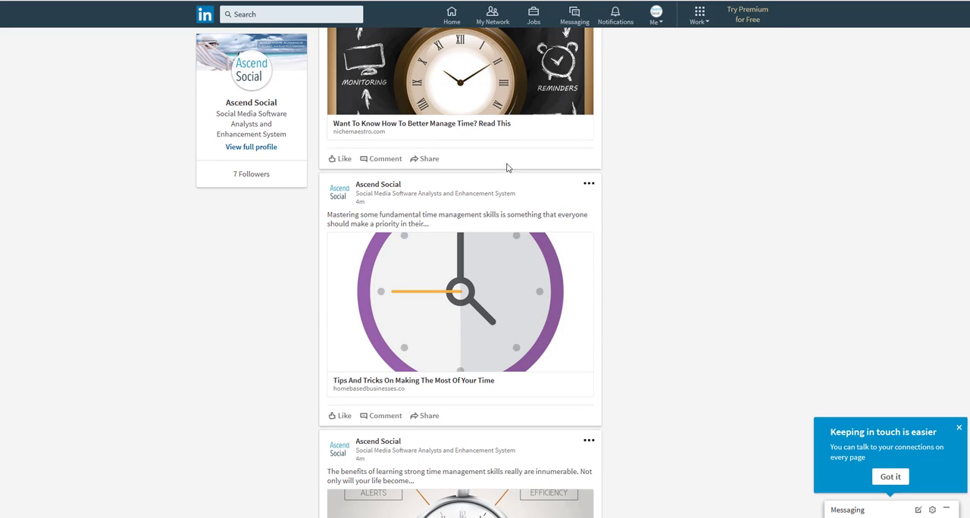
scroll(508, 168, down, 1)
scroll(508, 169, down, 3)
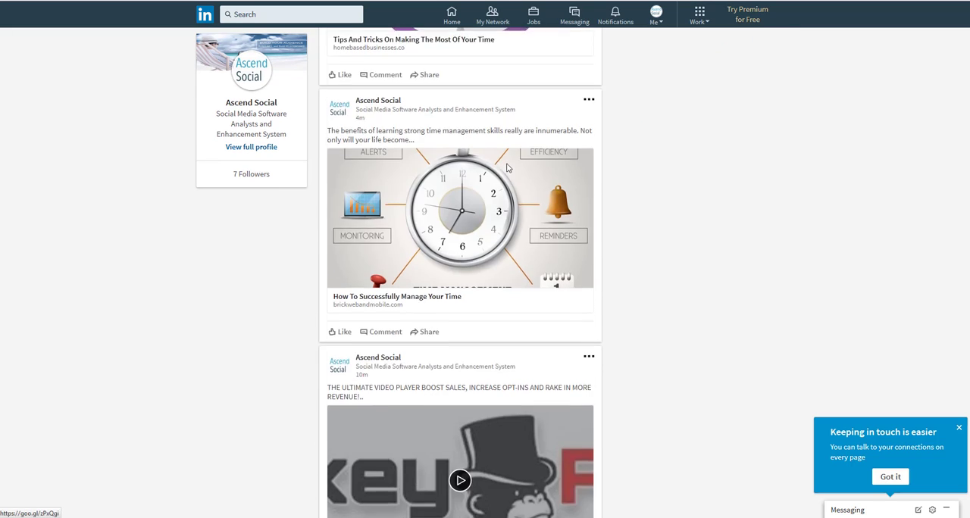
scroll(507, 168, up, 3)
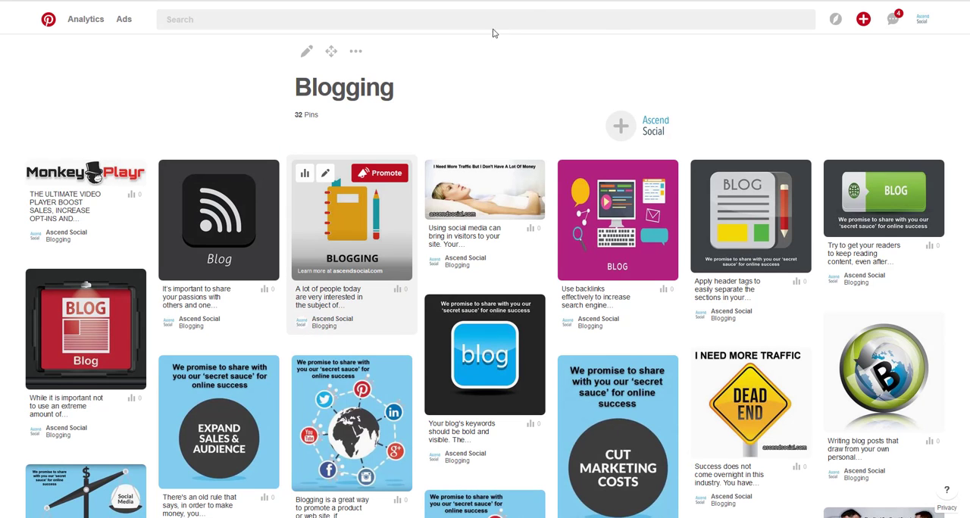
Check the new pins on the Pinterest Blogging board and boards page, then the new posts on the AscendSocial Facebook page.
click(519, 0)
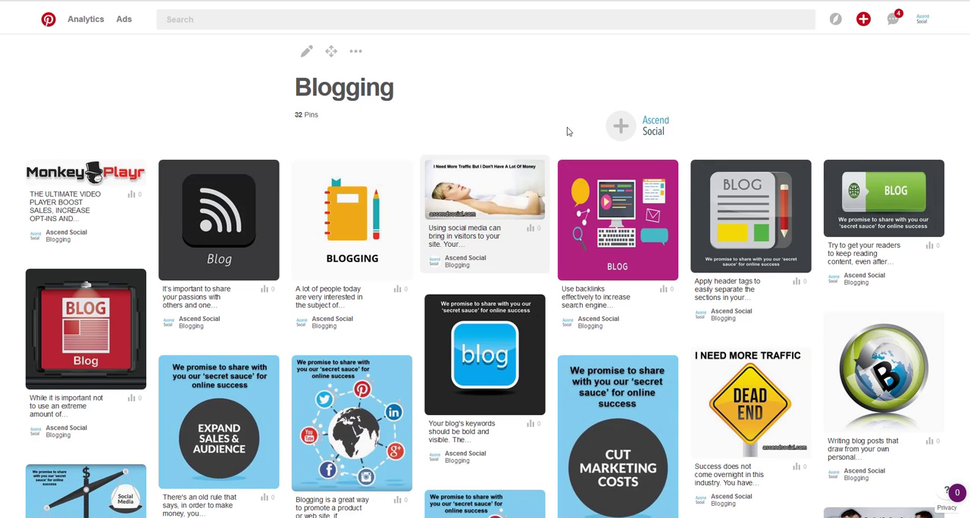
click(659, 129)
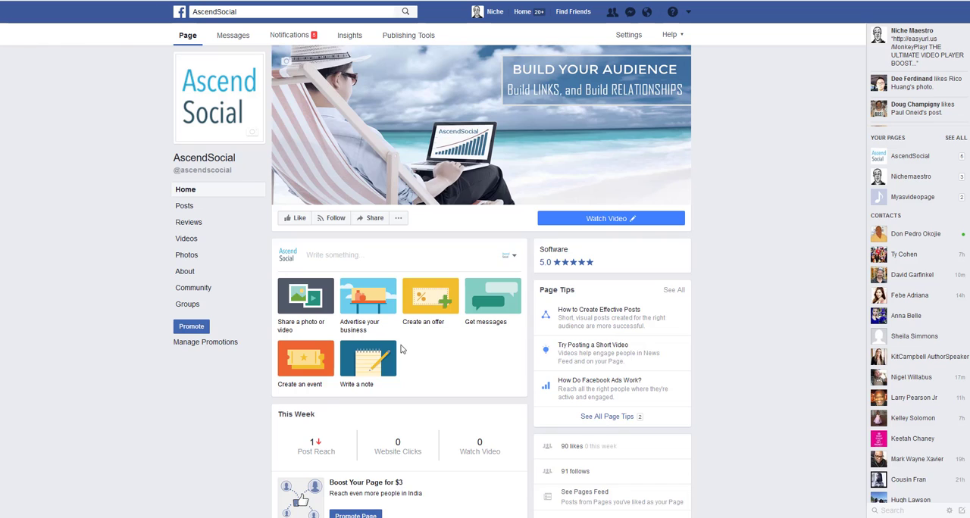
scroll(404, 349, down, 5)
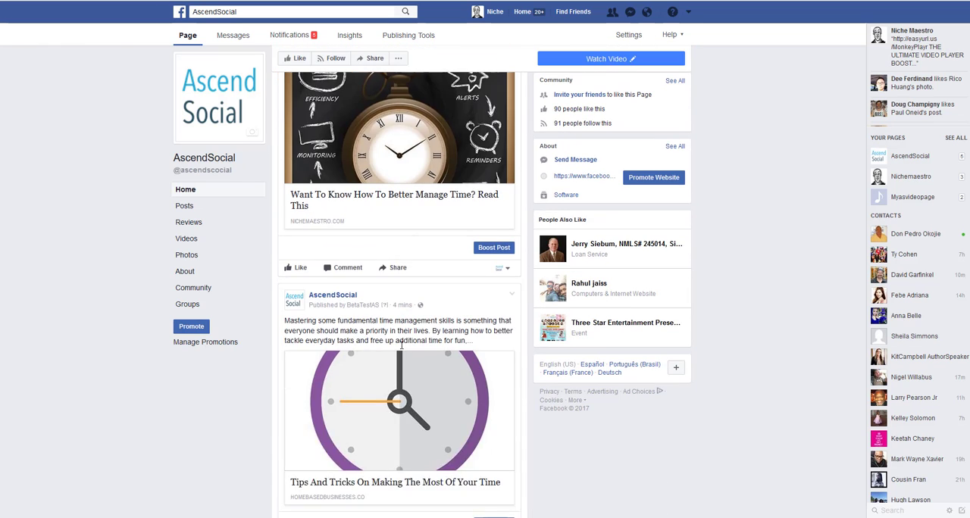
scroll(402, 347, down, 2)
scroll(402, 350, down, 3)
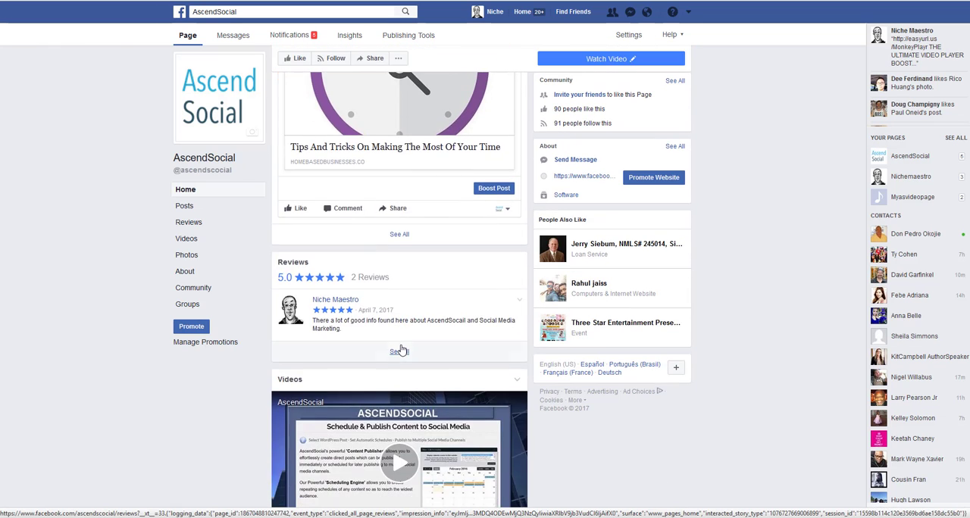
scroll(400, 350, up, 10)
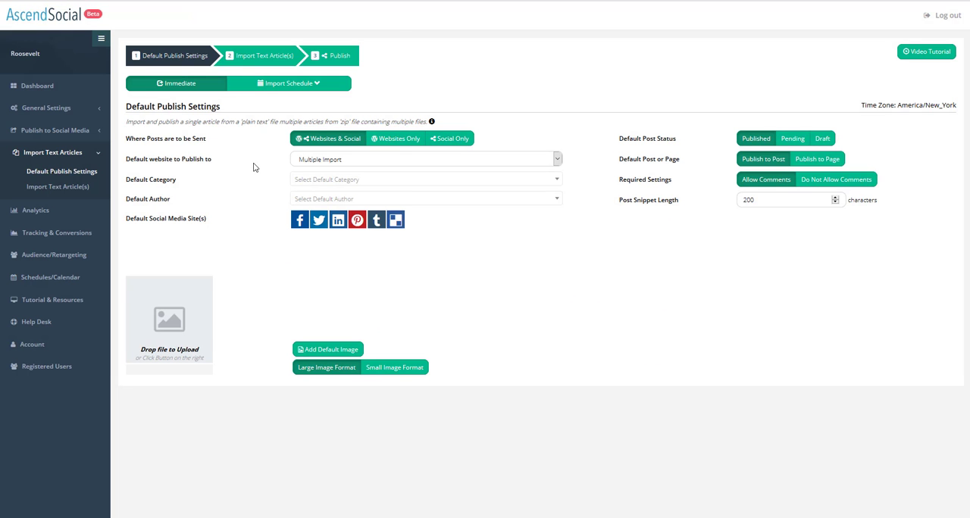
Open Schedules/Calendar from the dashboard and inspect the June 28 webinar schedule entry, then close its overview.
click(49, 88)
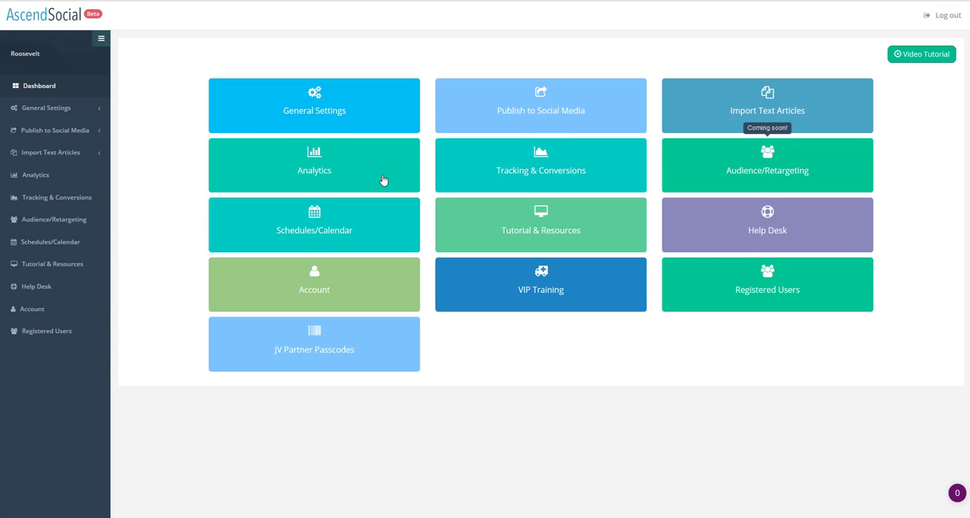
click(316, 235)
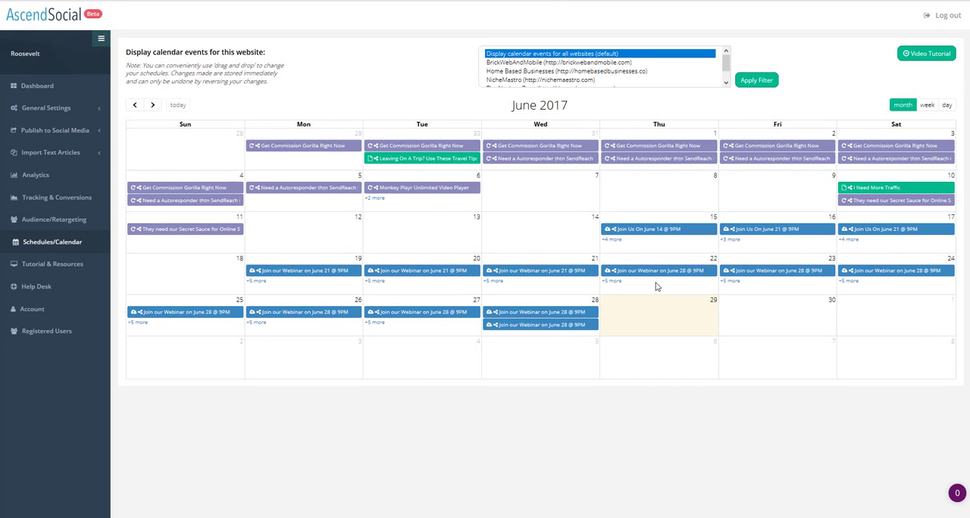
click(520, 313)
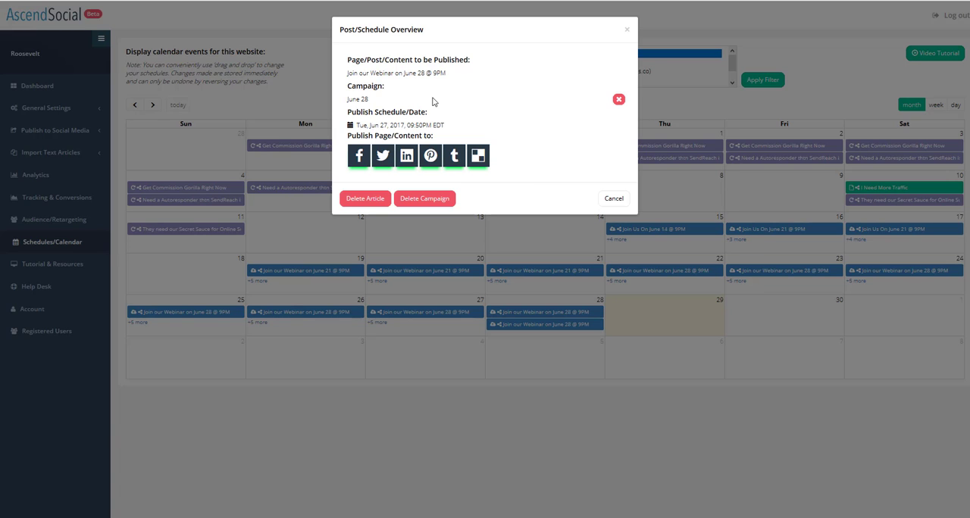
click(627, 32)
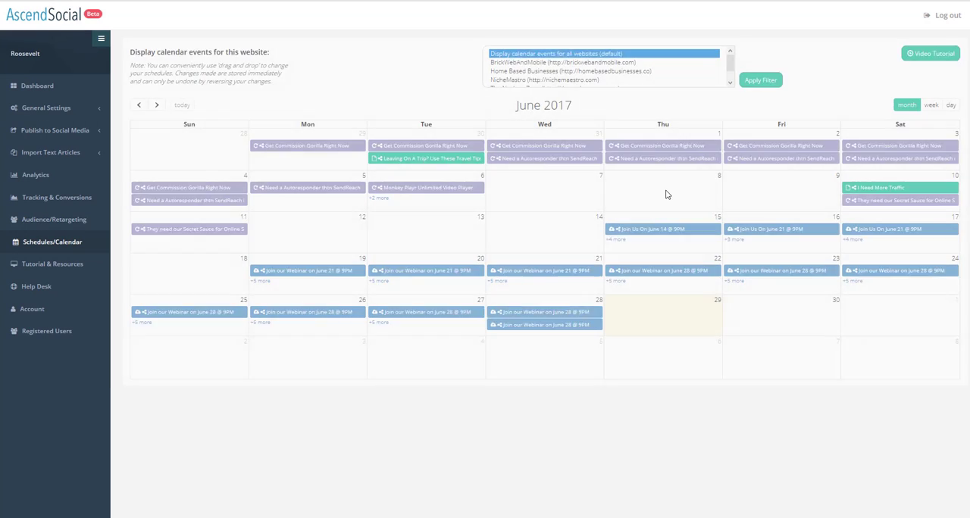
Return to the dashboard and open VIP Training in a new browser tab.
mouse_move(623, 229)
mouse_down()
mouse_move(523, 225)
mouse_move(634, 228)
mouse_up()
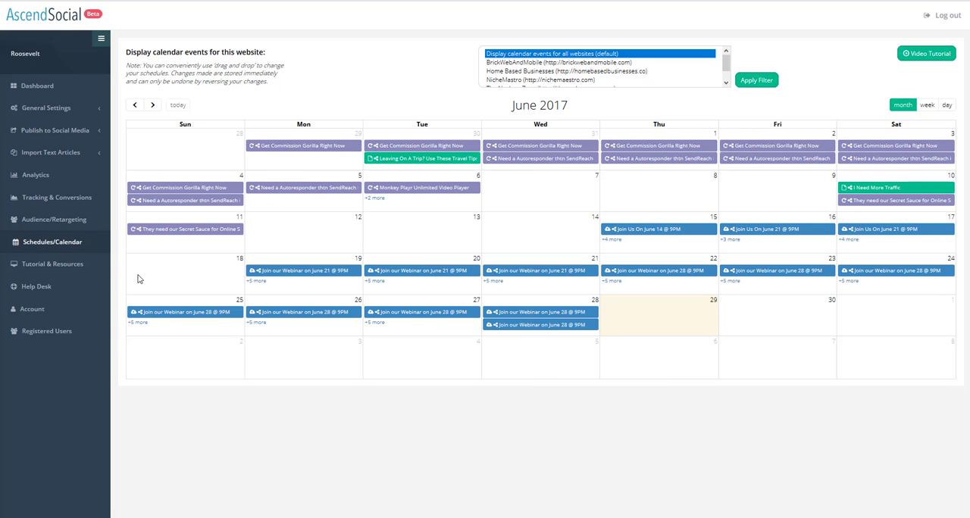
click(49, 92)
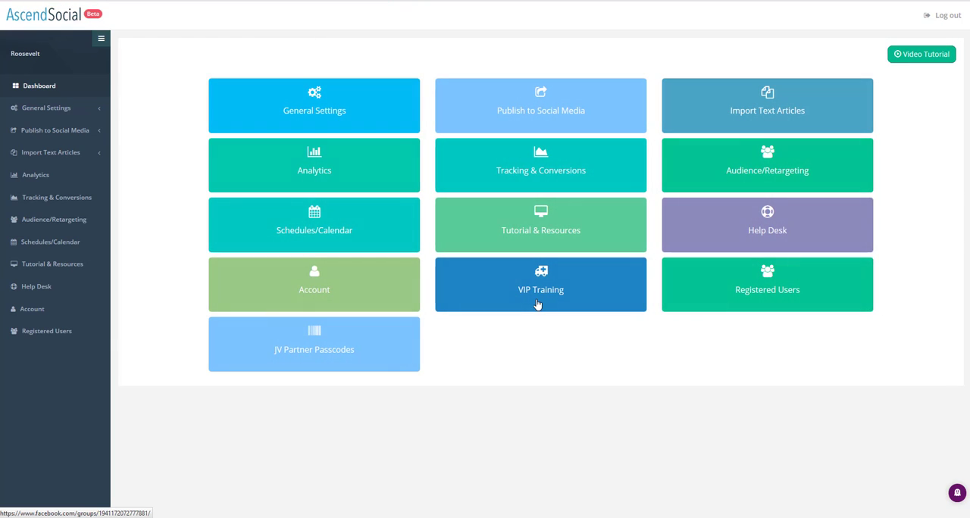
right_click(533, 234)
click(568, 241)
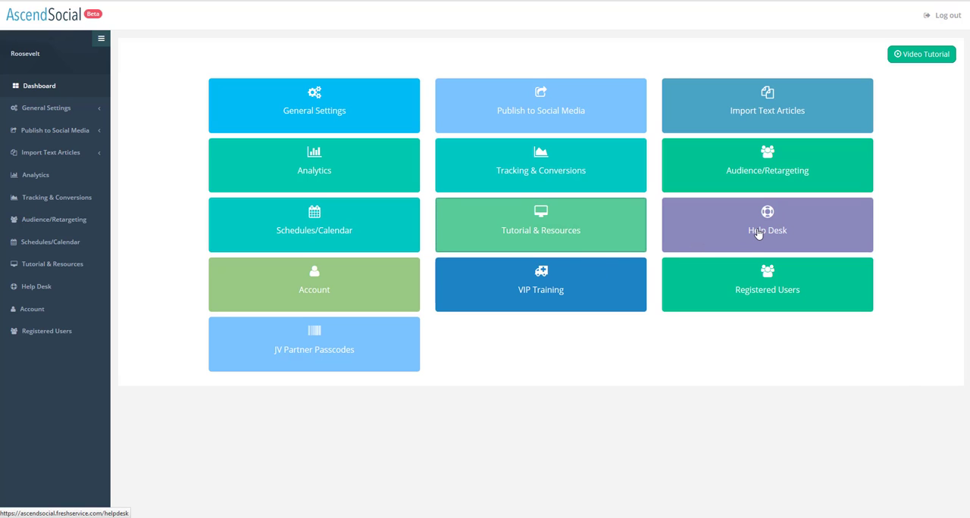
Open the Help Desk in a new tab, view its support portal login page, and return to the dashboard.
right_click(758, 231)
click(774, 236)
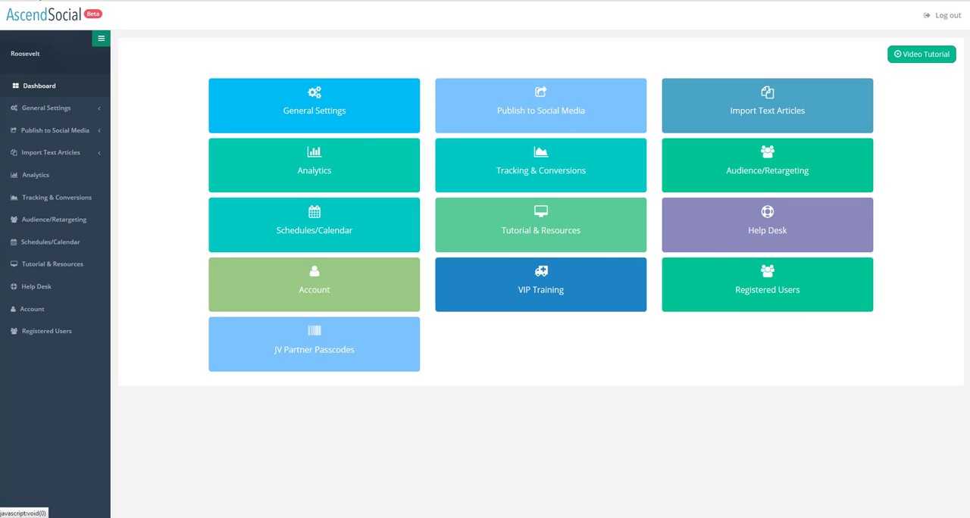
click(146, 1)
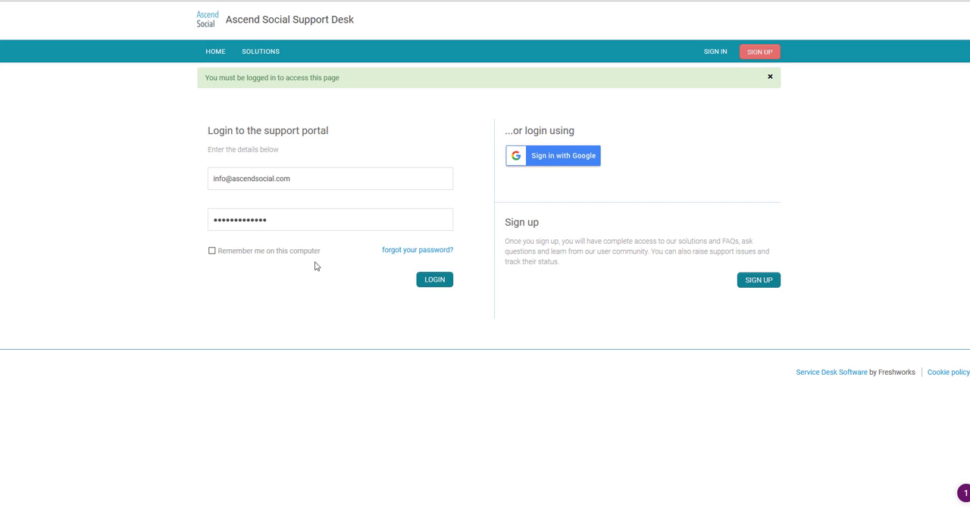
click(76, 1)
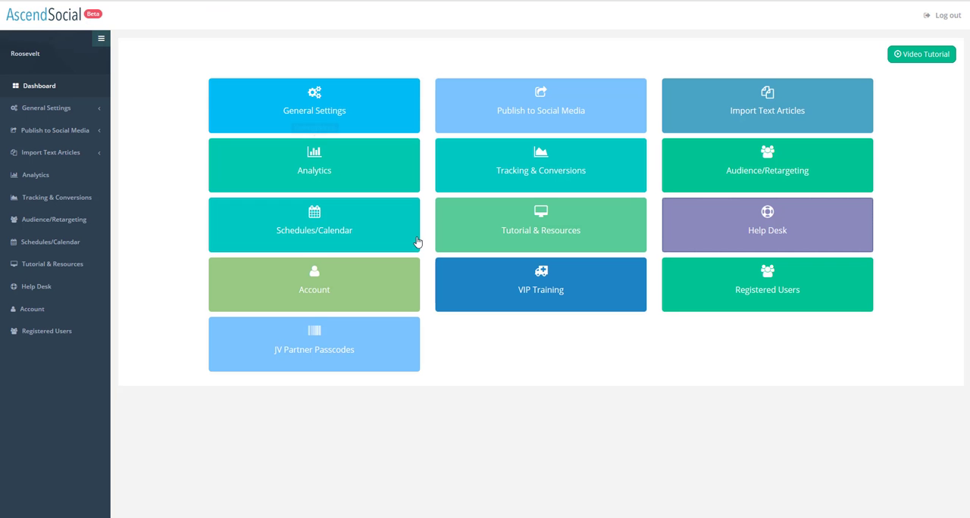